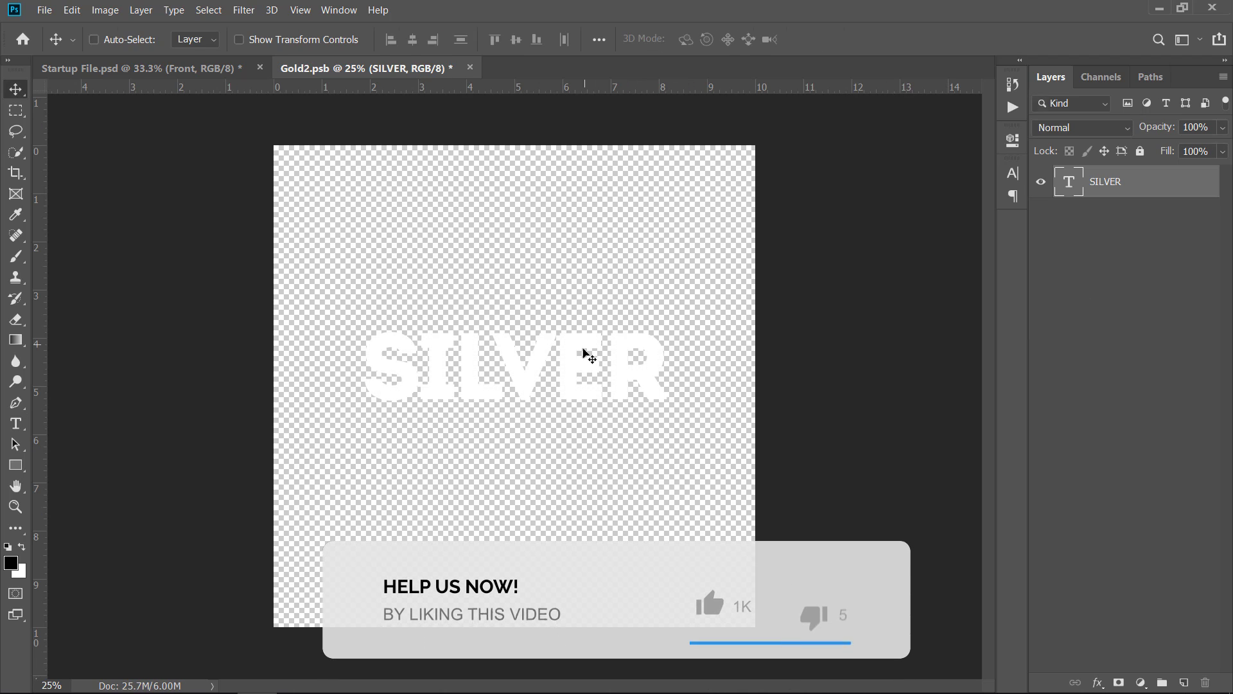
- Save the SILVER text contents and turn on the Levels 1 and Hue/Saturation 1 adjustment layers in Startup File.psd
key(ctrl+s)
key(ctrl+Tab)
click(1060, 241)
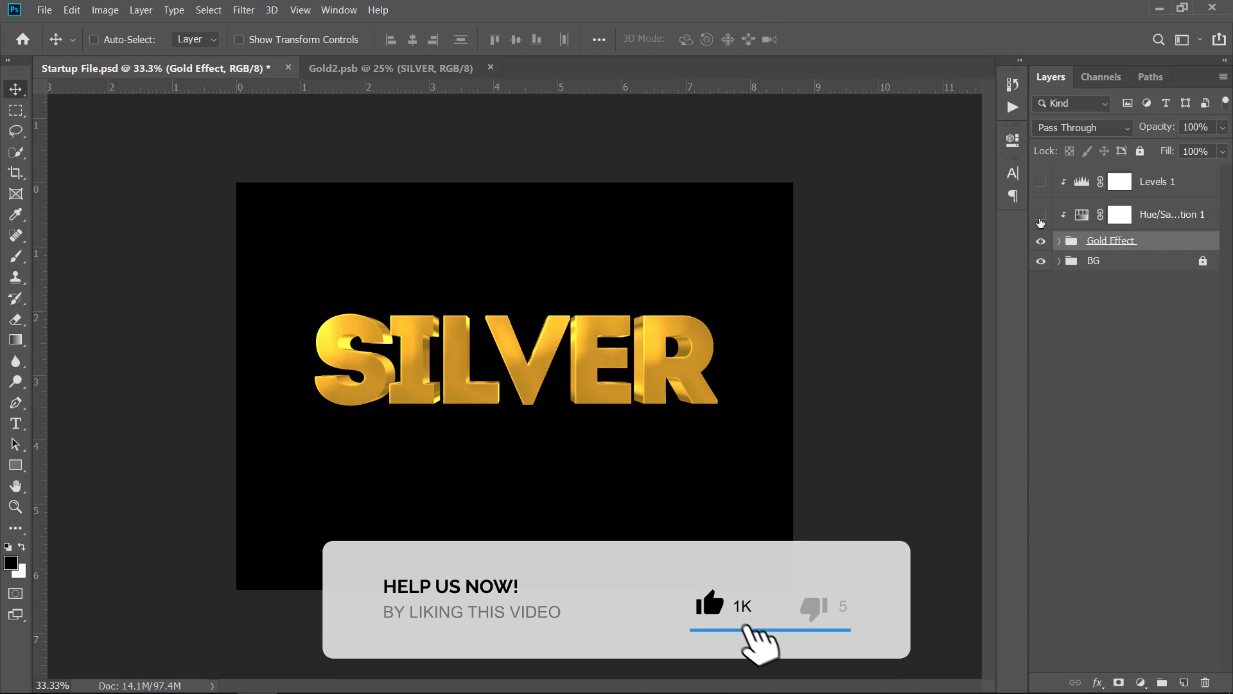
drag(1041, 182, 1042, 215)
click(1059, 241)
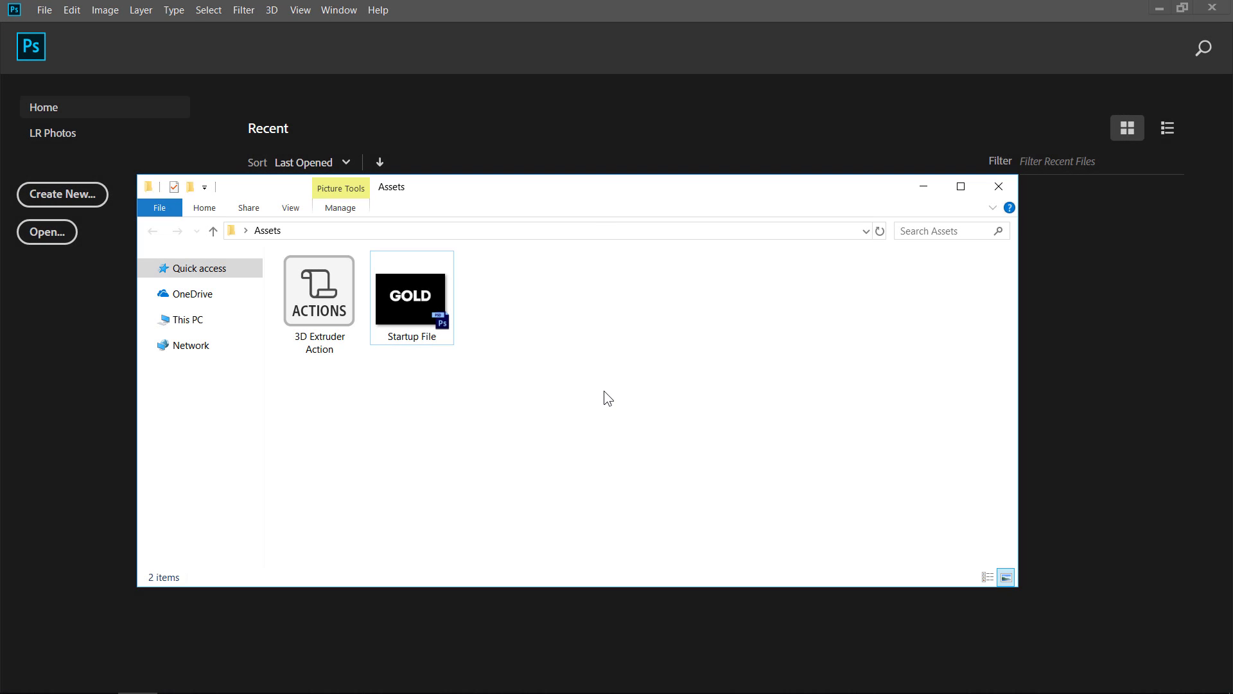
- Open Startup File from the Assets folder
click(415, 297)
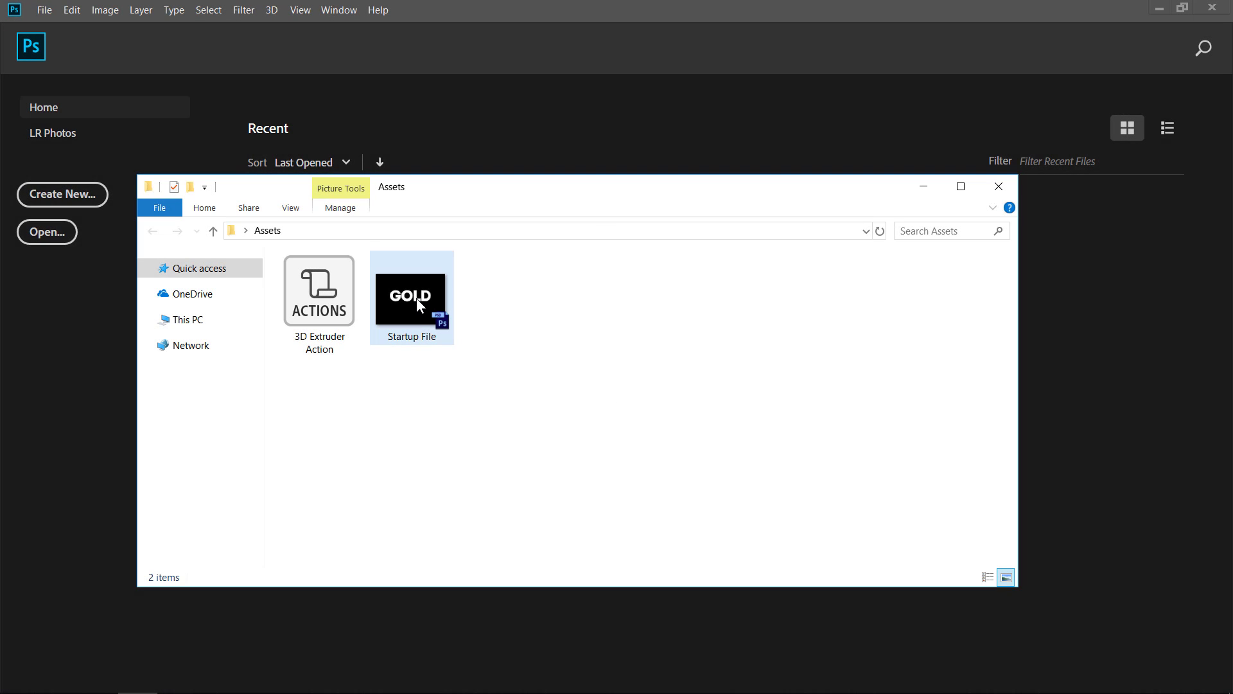
click(341, 315)
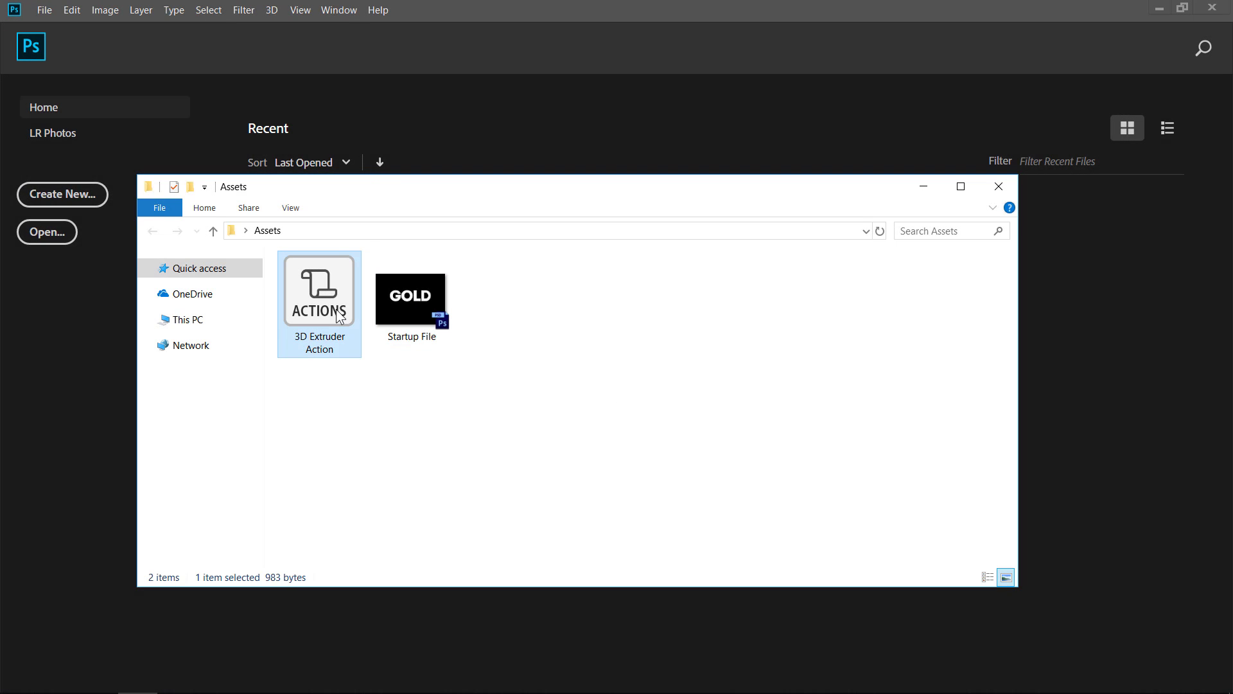
double_click(400, 309)
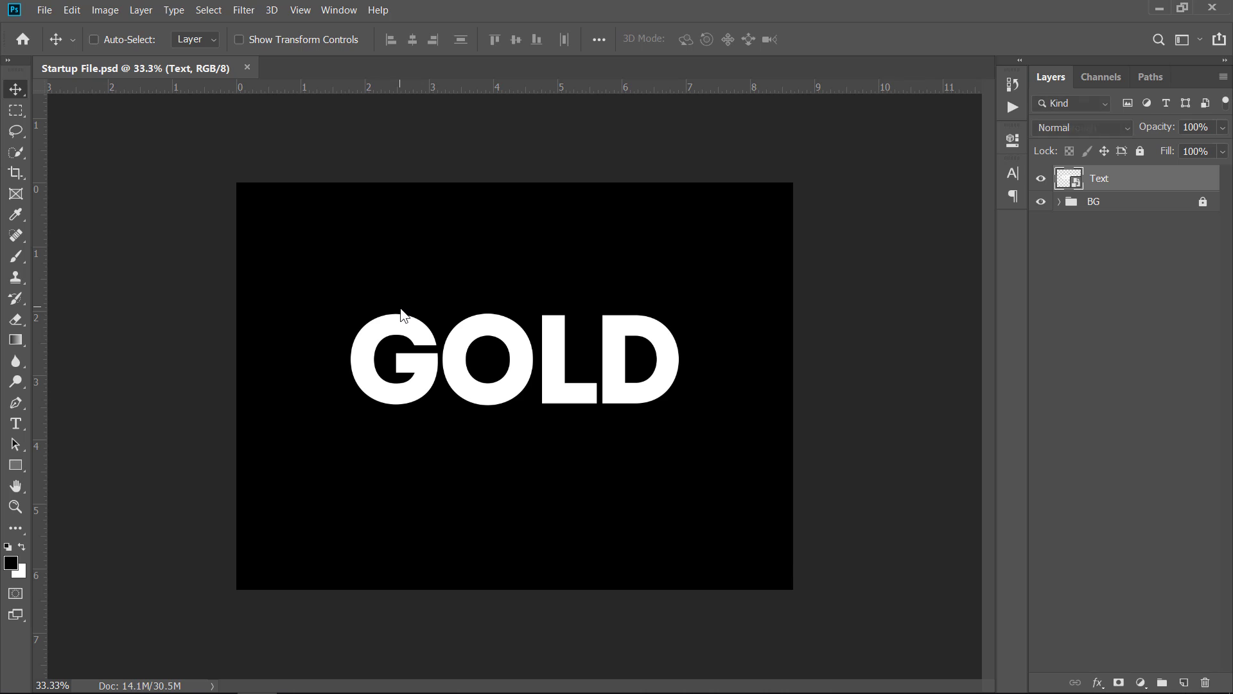
- Examine the background layers inside the BG group and collapse the group
click(1059, 202)
mouse_move(1042, 285)
mouse_down()
mouse_move(1042, 229)
mouse_move(1042, 289)
mouse_up()
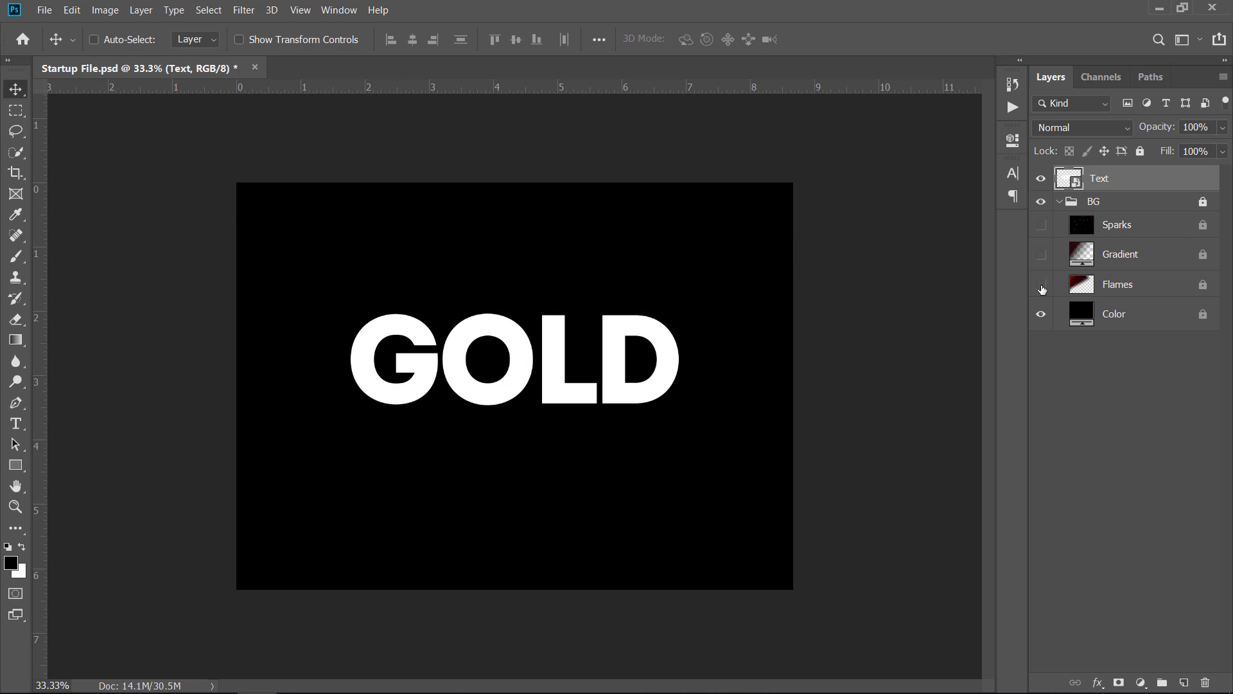
click(1059, 202)
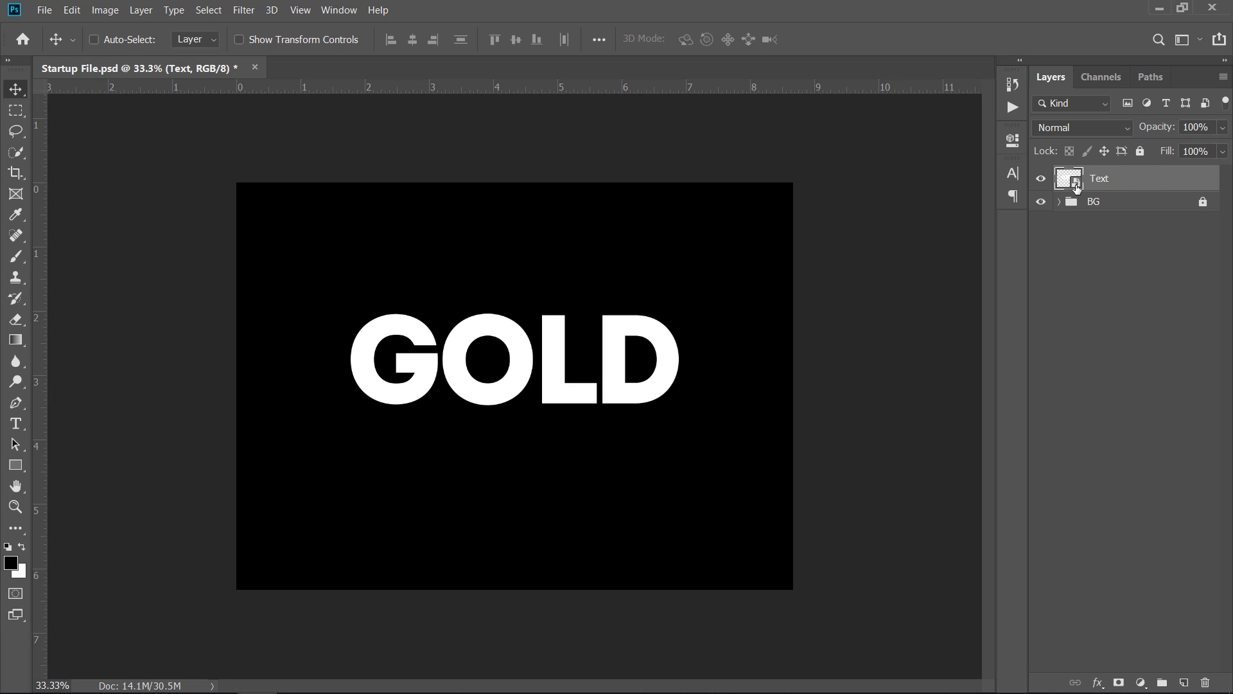
- Replace the wording inside the Text smart object with HELLO, save it and return to Startup File.psd
double_click(1066, 176)
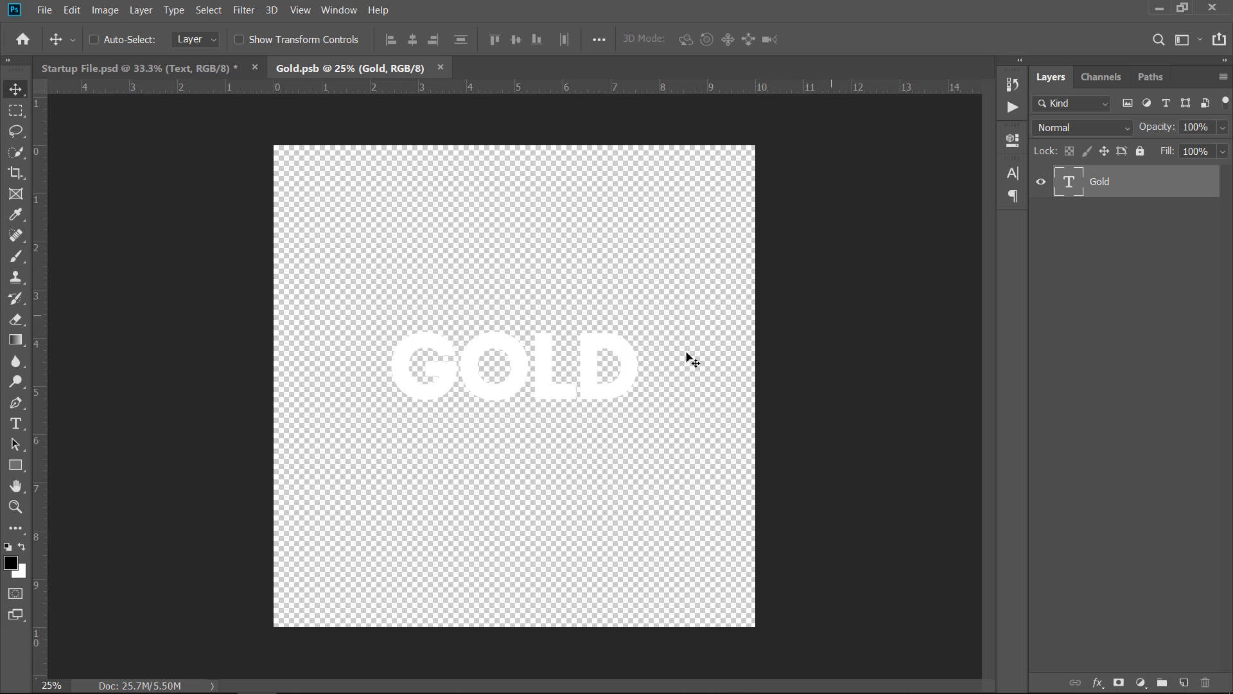
double_click(540, 388)
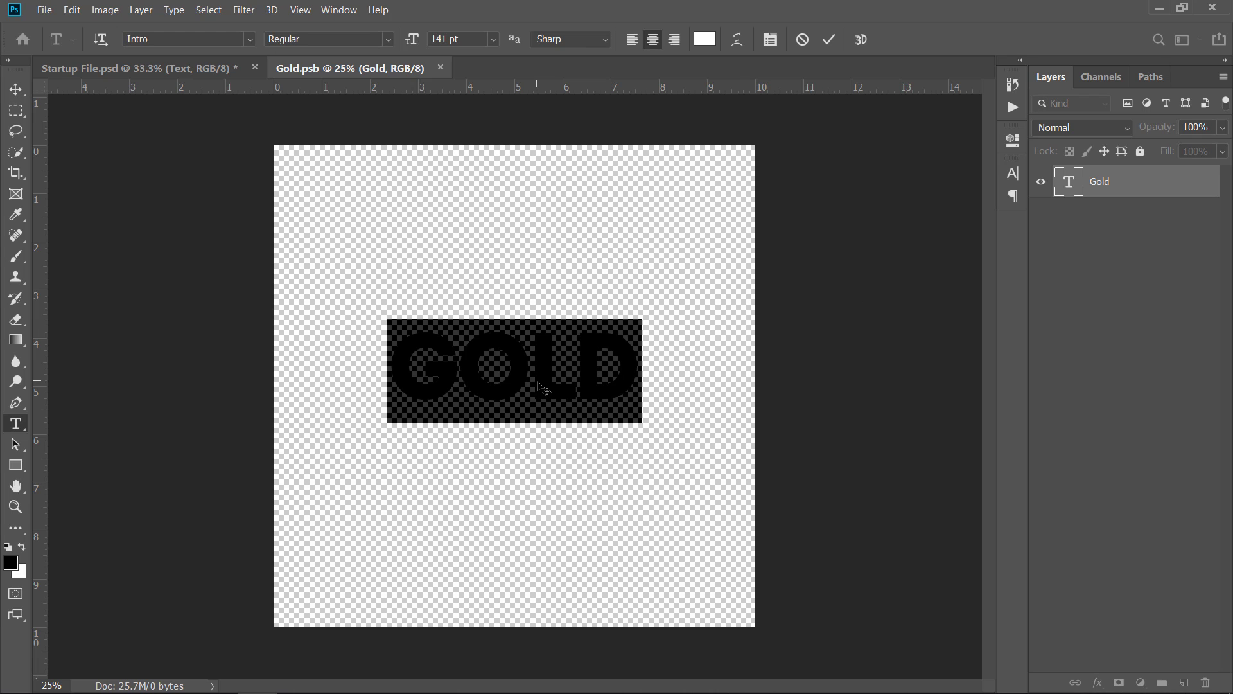
text(HELLO)
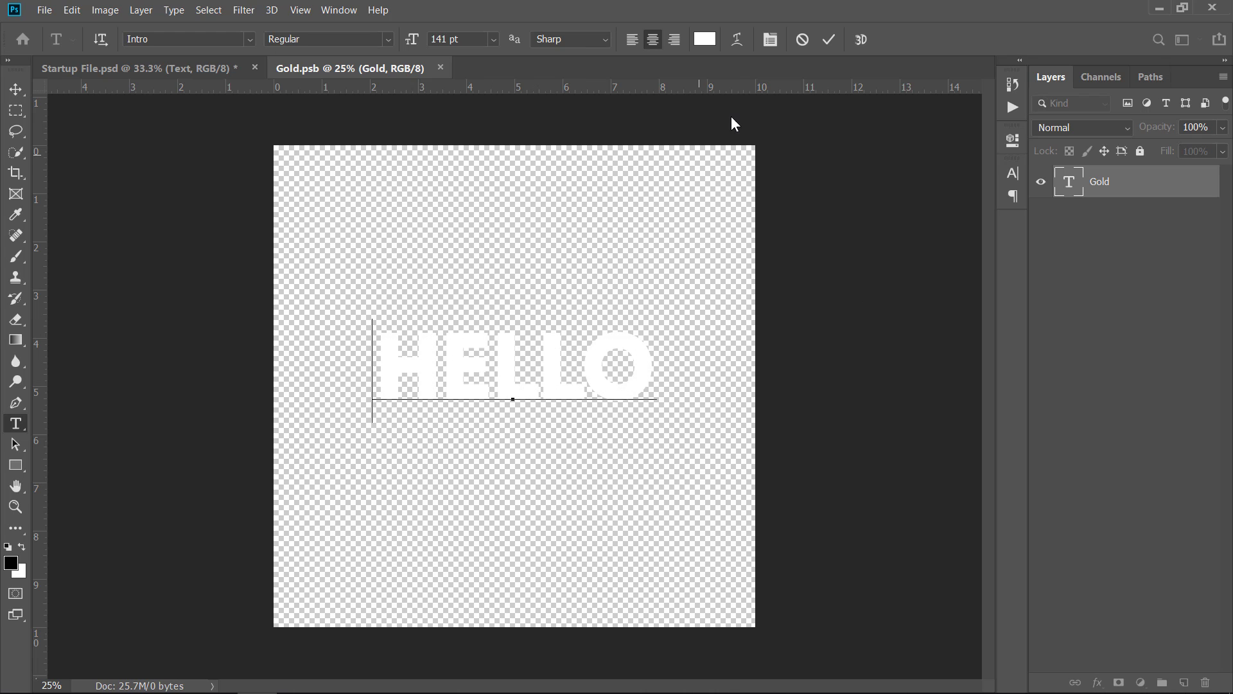
click(829, 41)
key(v)
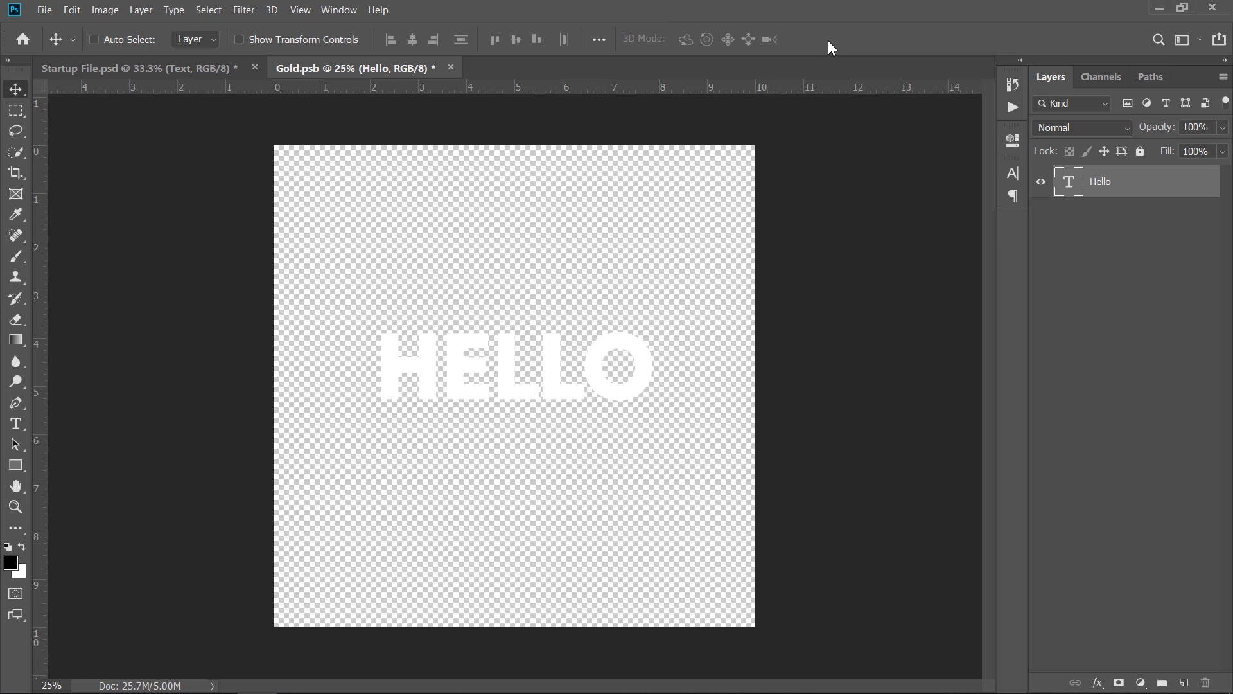
key(ctrl+s)
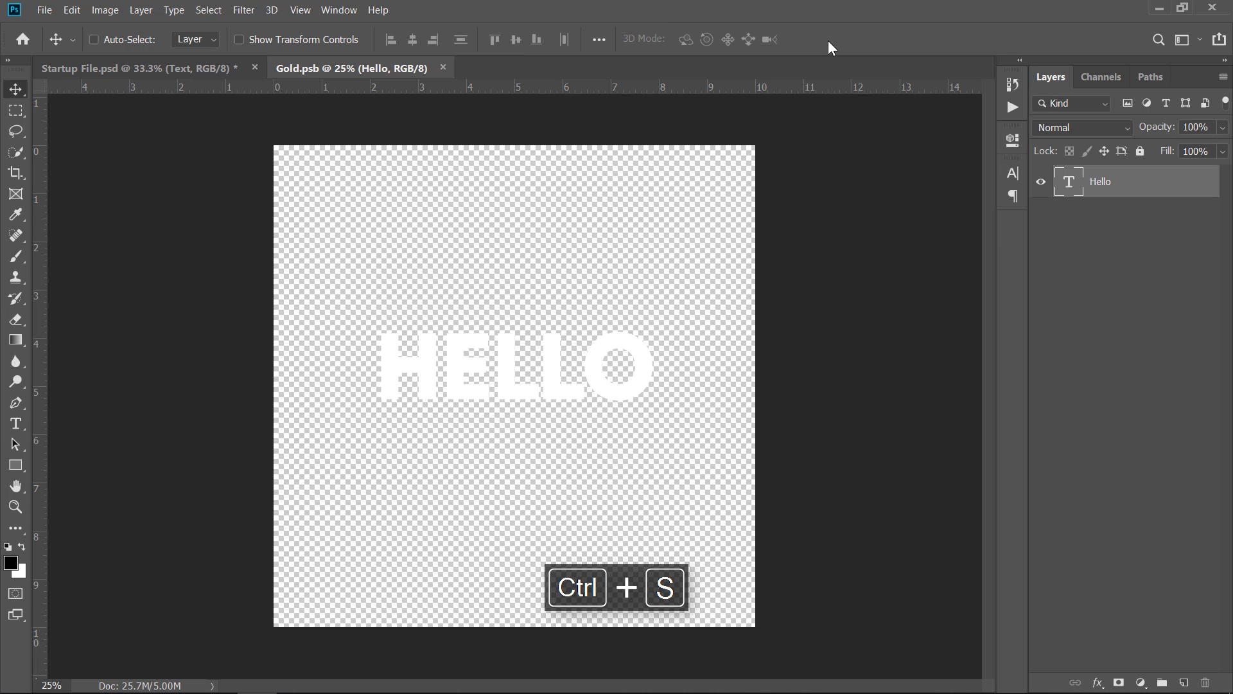
click(180, 71)
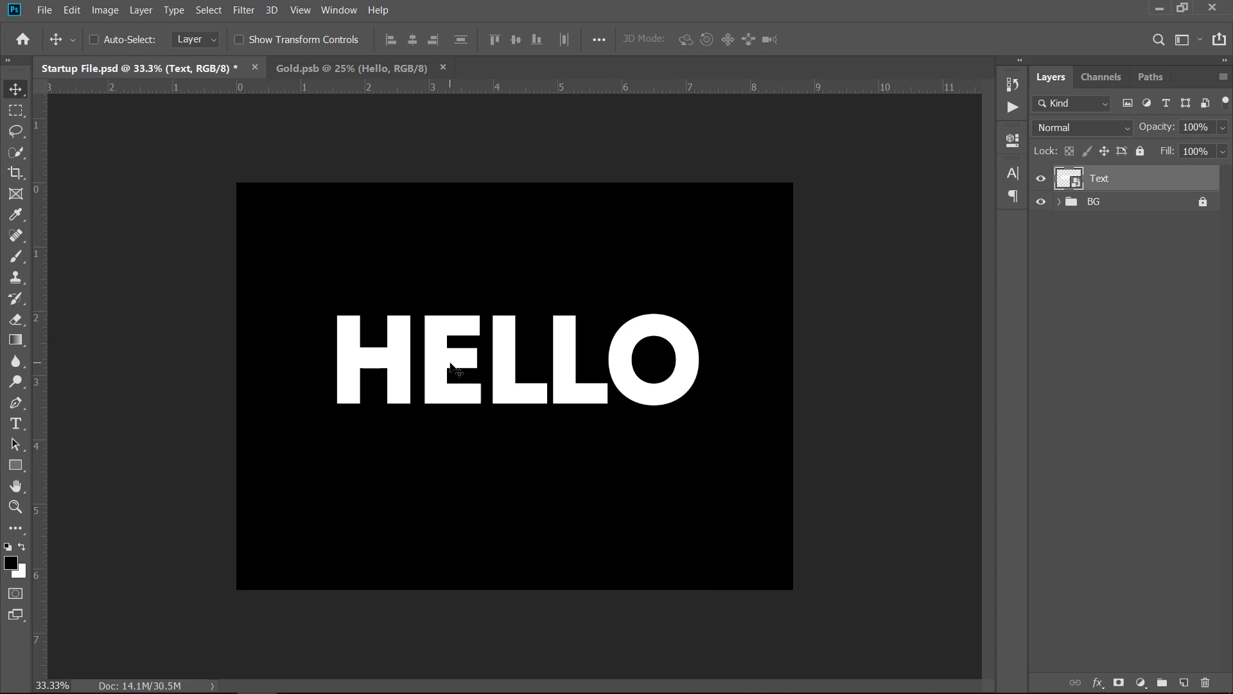
- Undo the smart object's text update and close Gold.psb
key(ctrl+z)
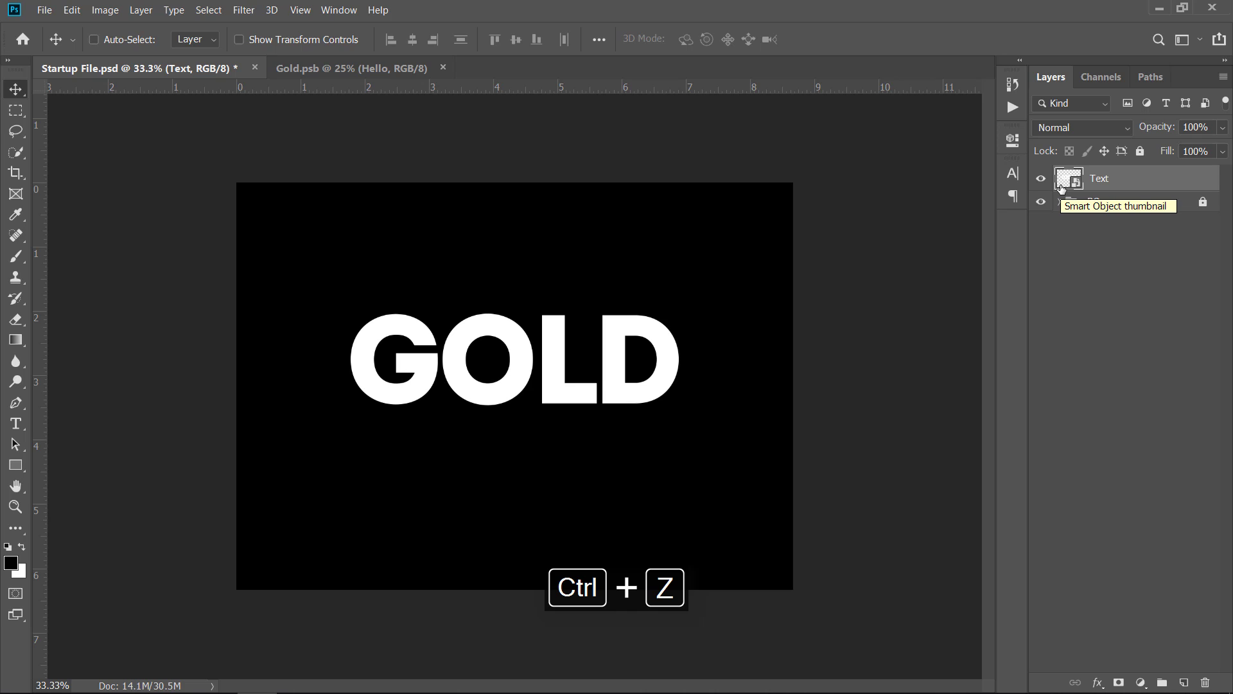
click(443, 68)
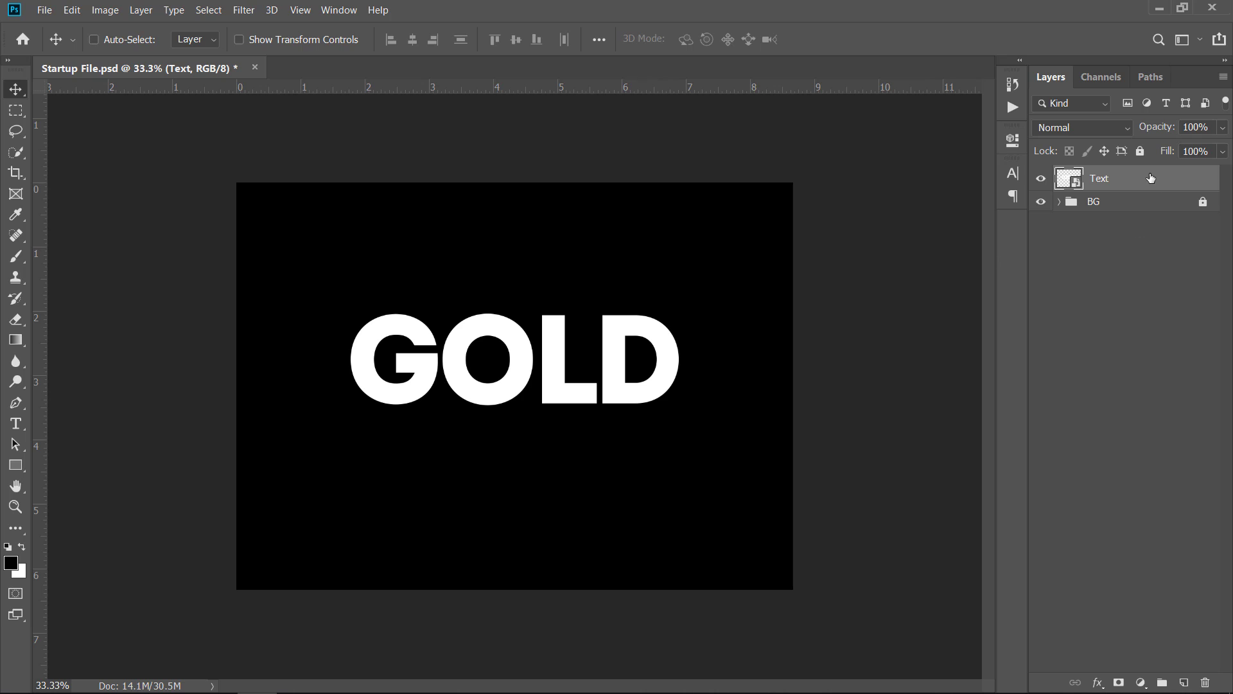
- Duplicate the Text smart object layer as Front and hide the original Text layer
key(ctrl+j)
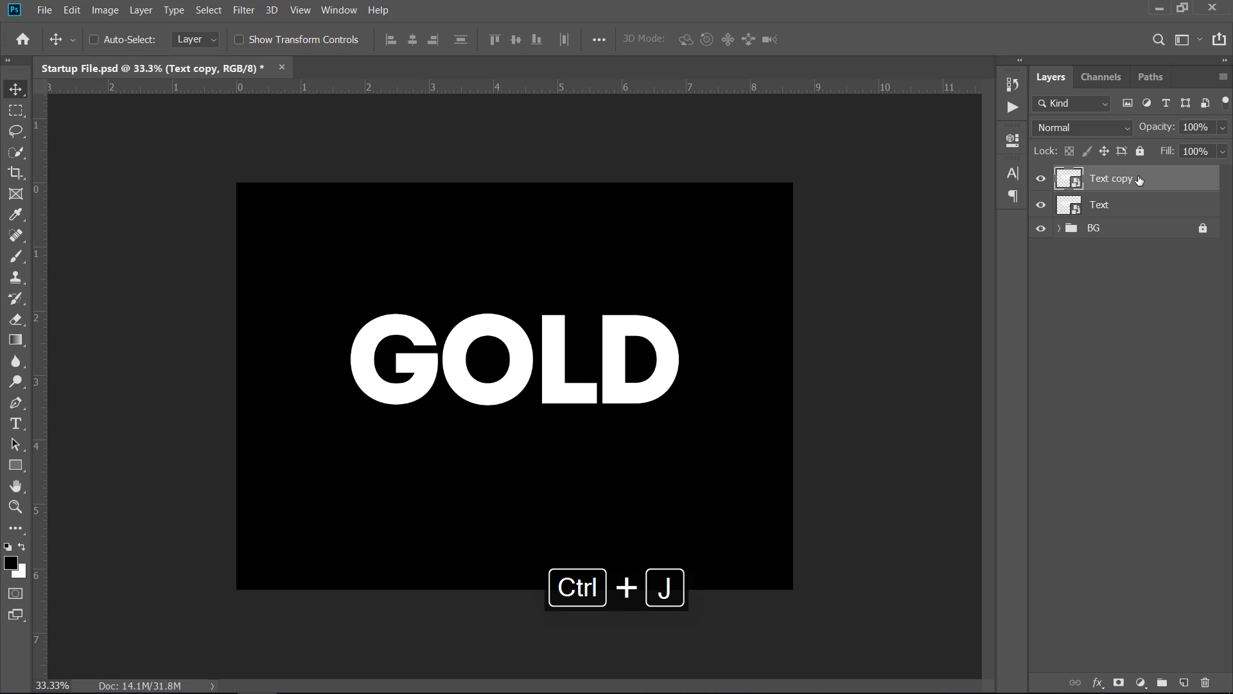
double_click(1122, 179)
text(Front)
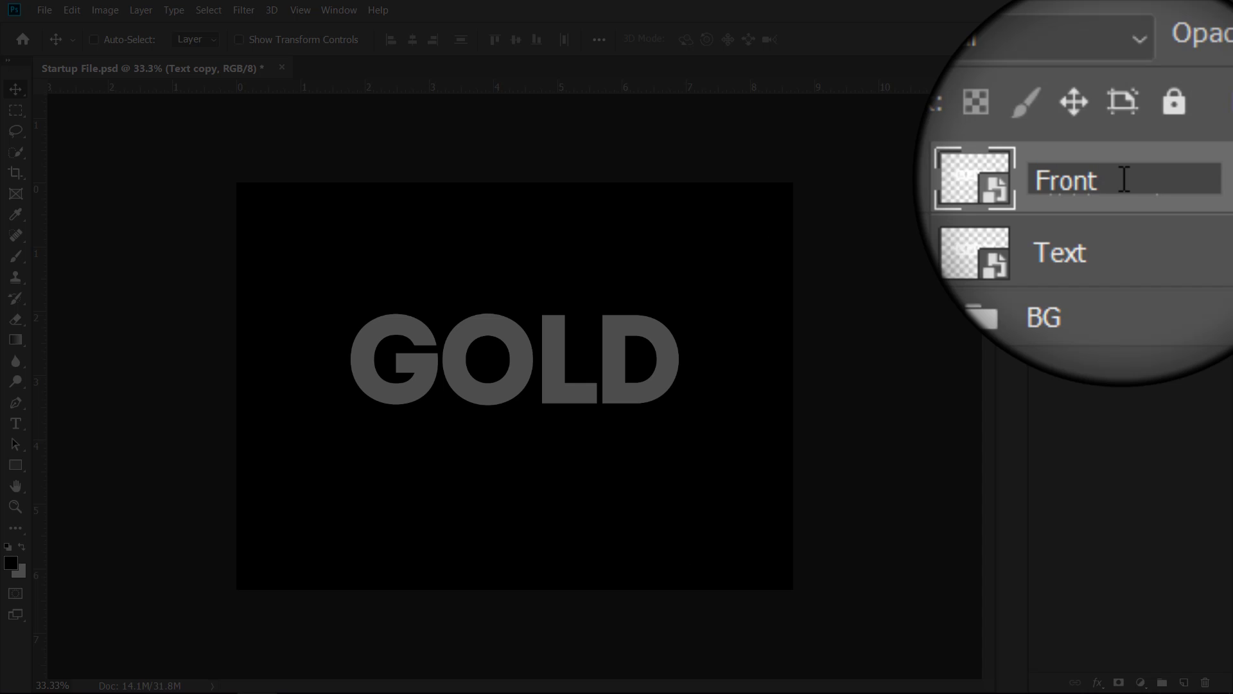
key(Return)
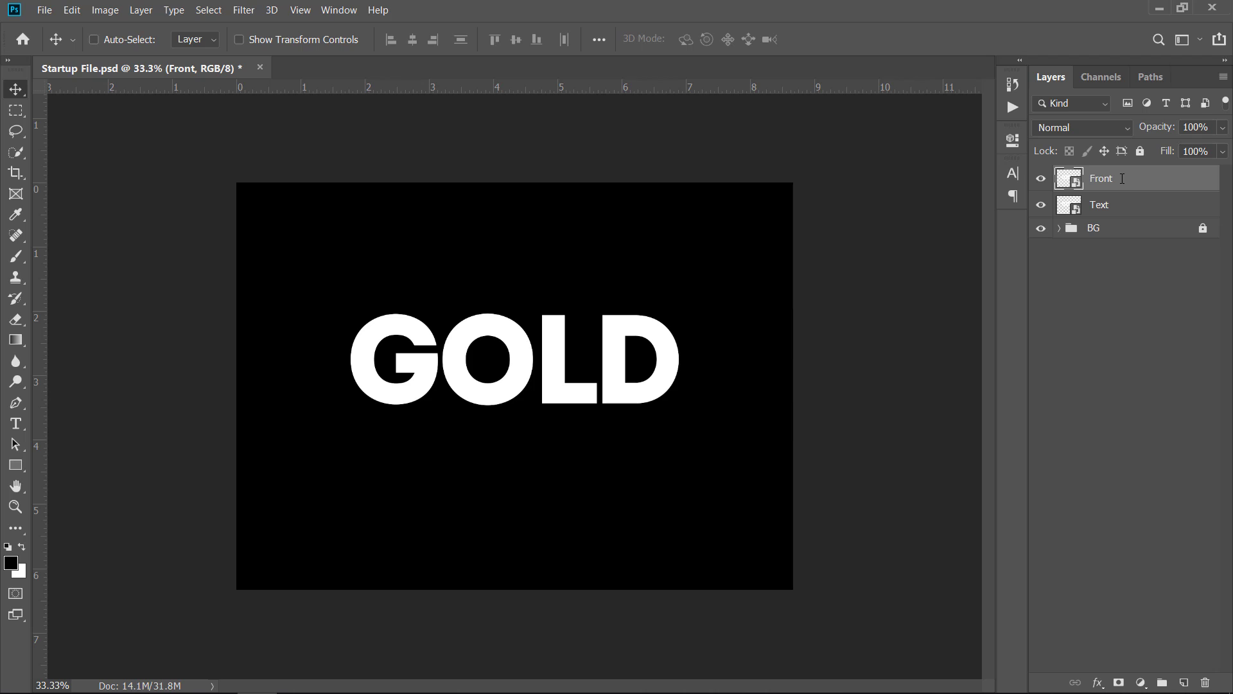
click(1041, 205)
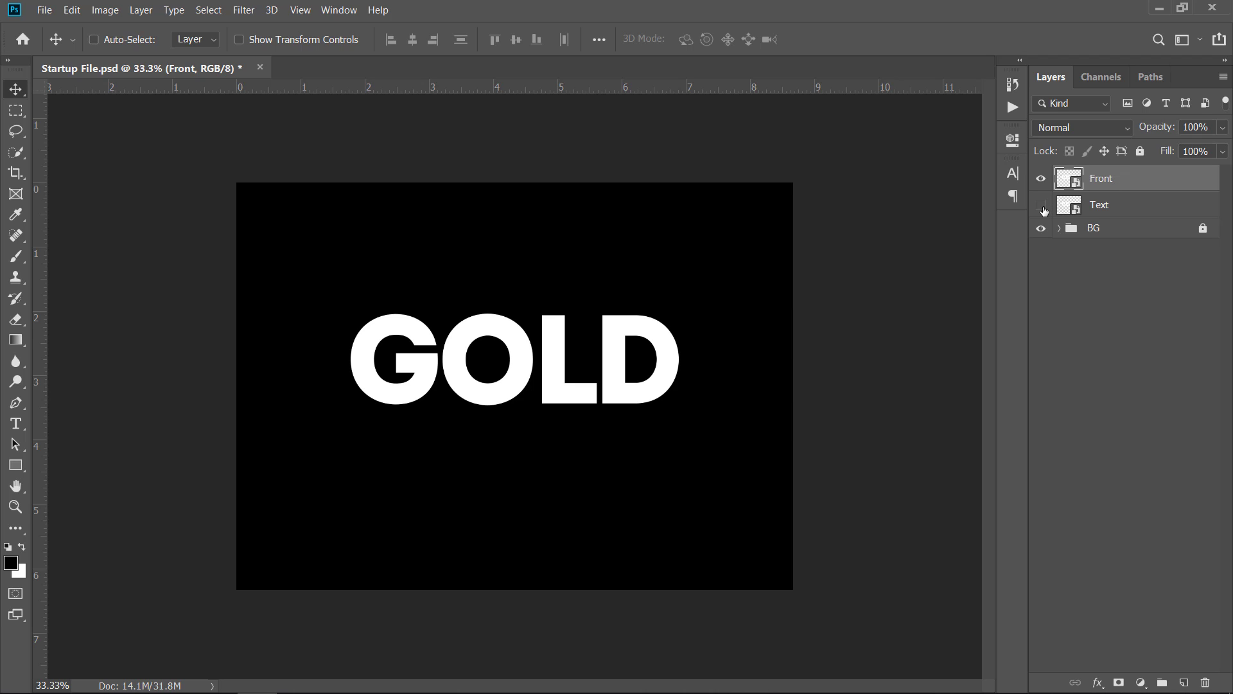
- Add a Color Overlay to the Front layer with the colour #9b711d
double_click(1148, 186)
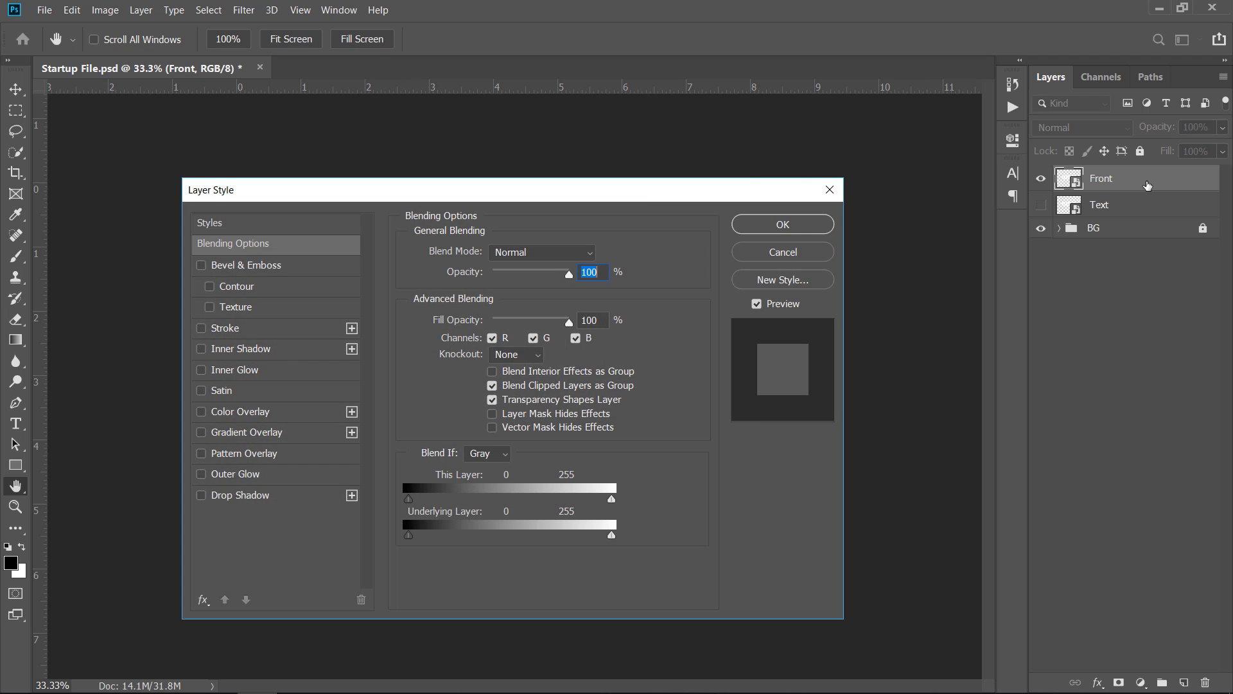
drag(692, 196, 1079, 175)
key(ctrl+equal)
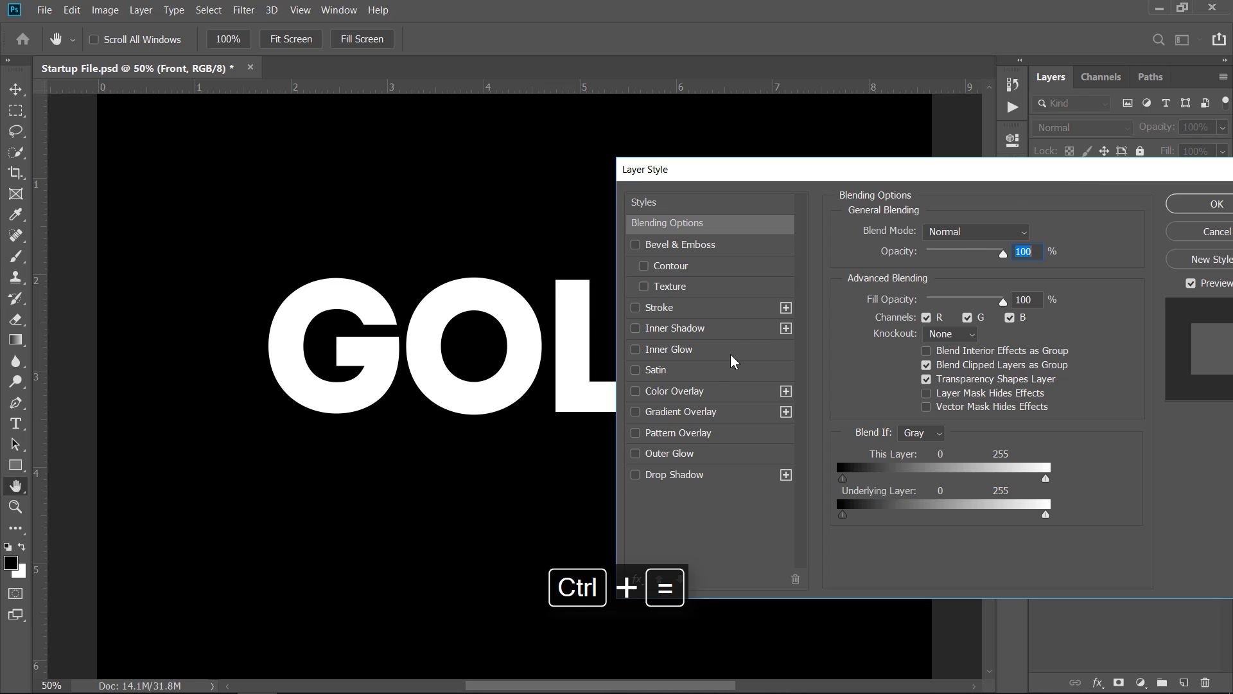
click(706, 391)
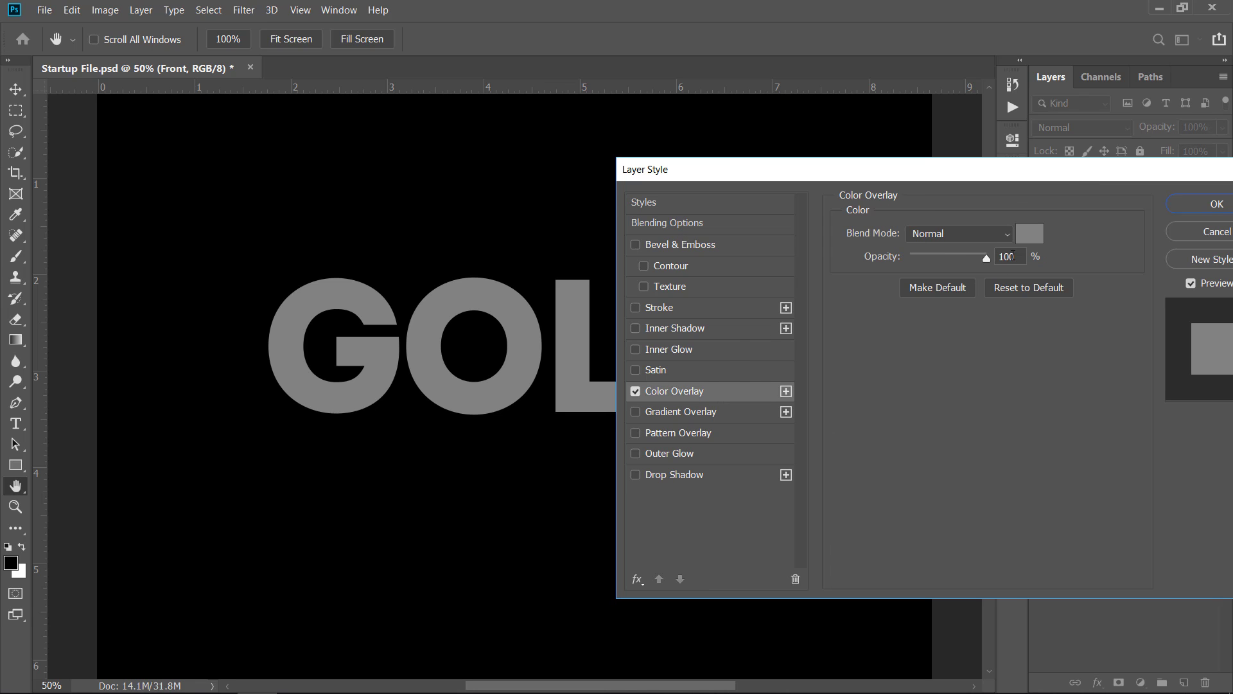
click(1030, 233)
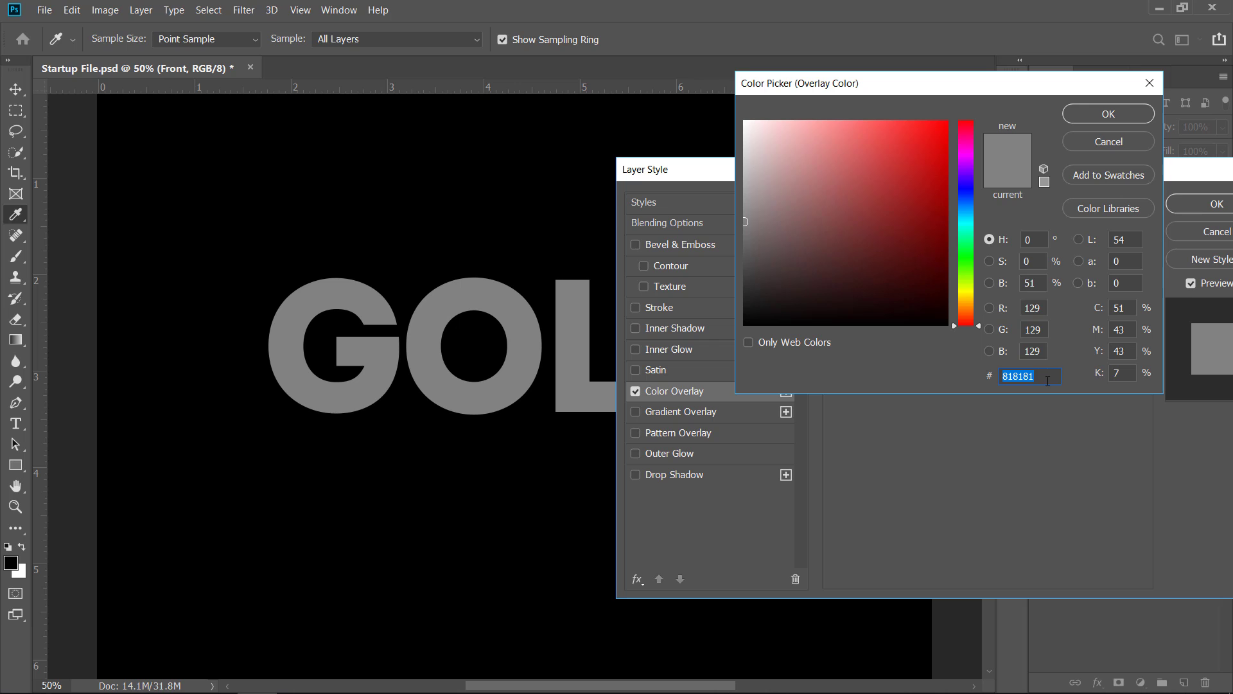
text(9b711d)
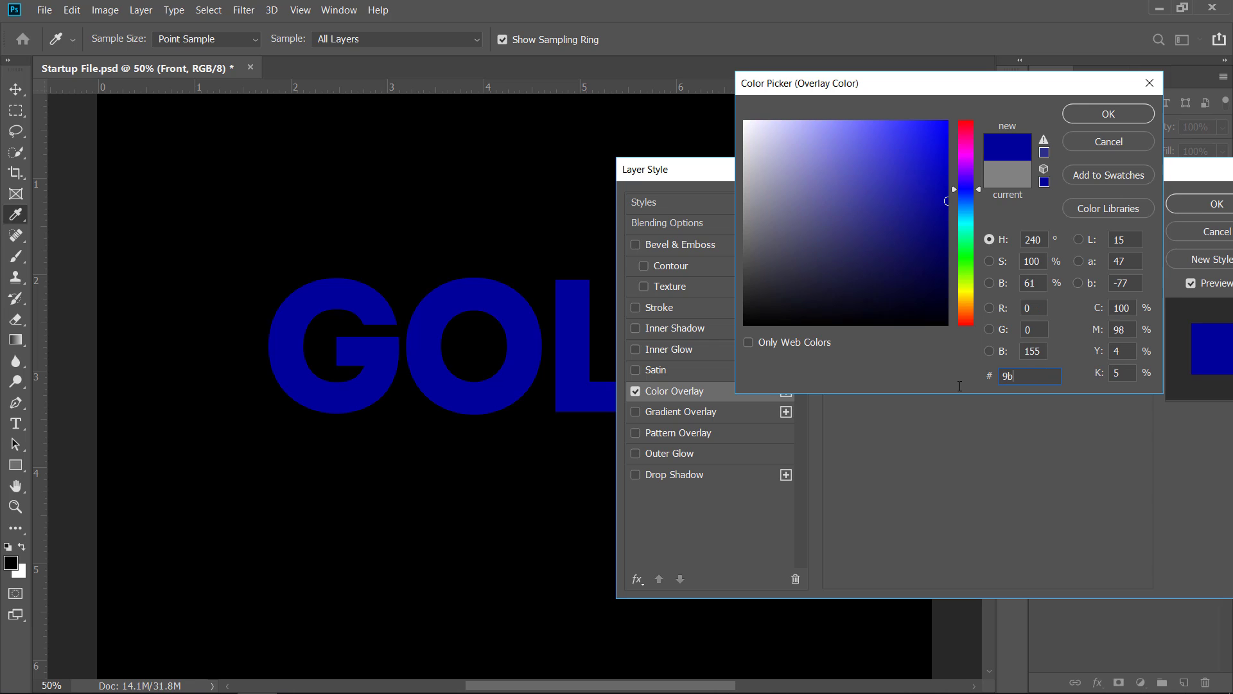
click(1089, 114)
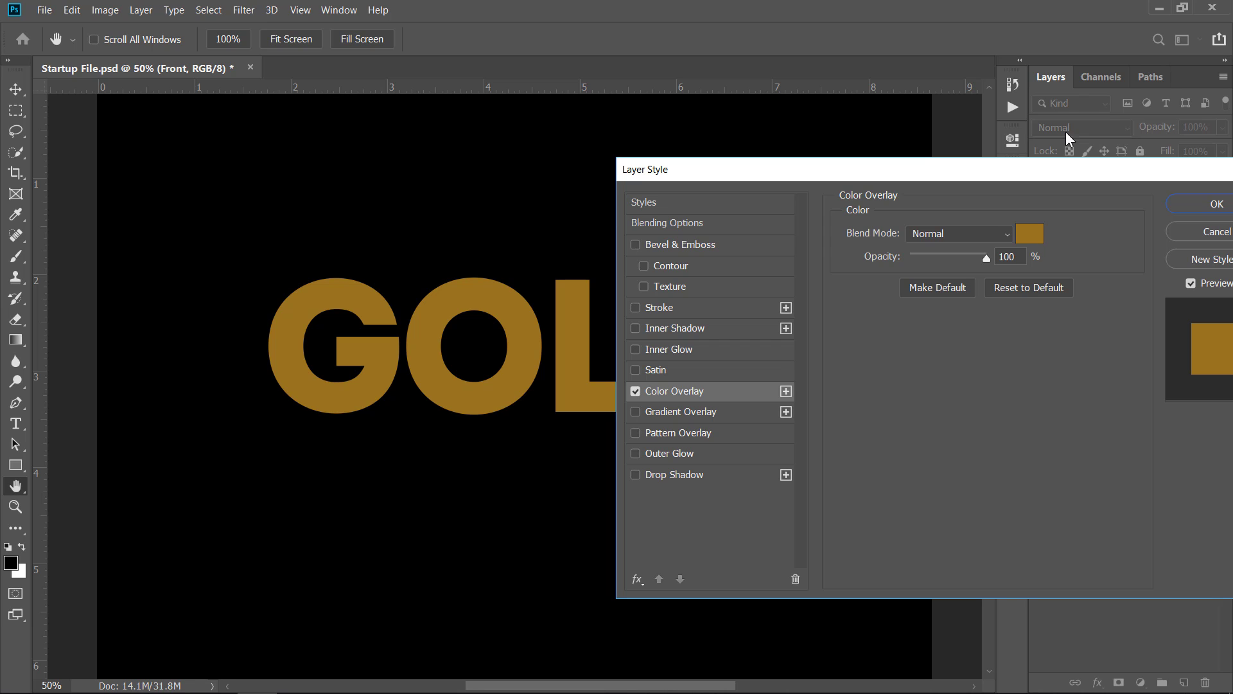
- Add an Inner Shadow to the Front layer in white (#ffffff) with the Color Dodge blend mode
click(739, 330)
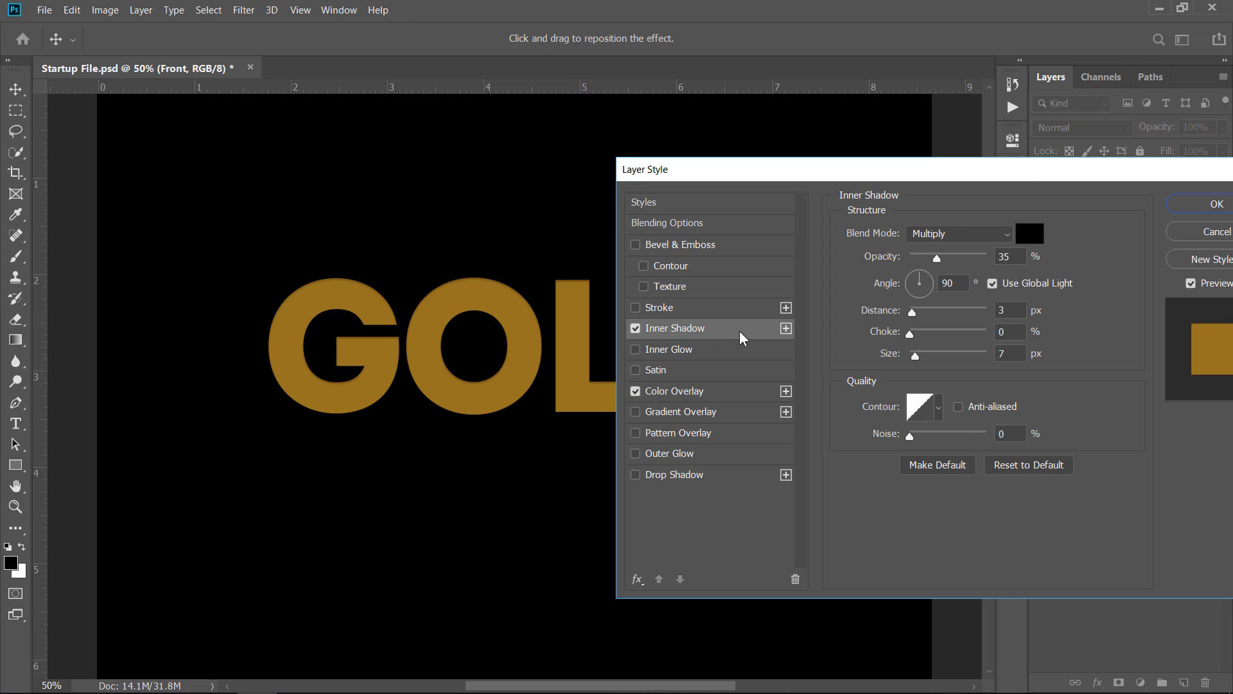
click(1026, 233)
text(ffffff)
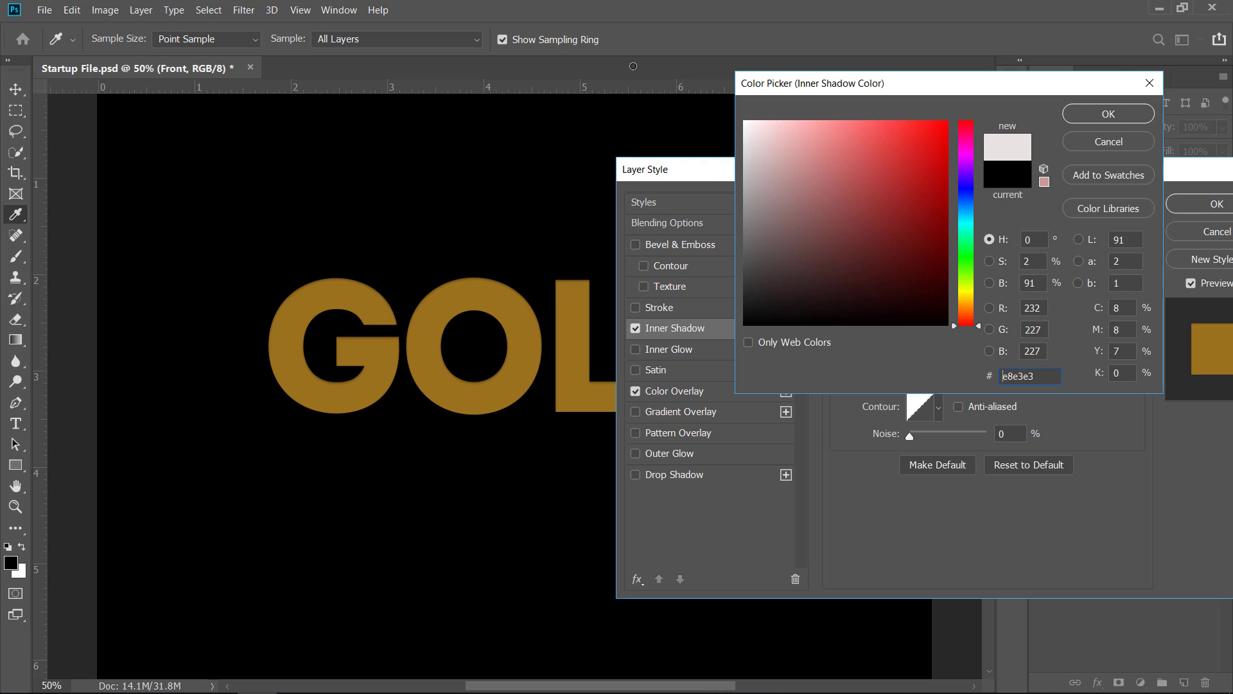
click(1093, 115)
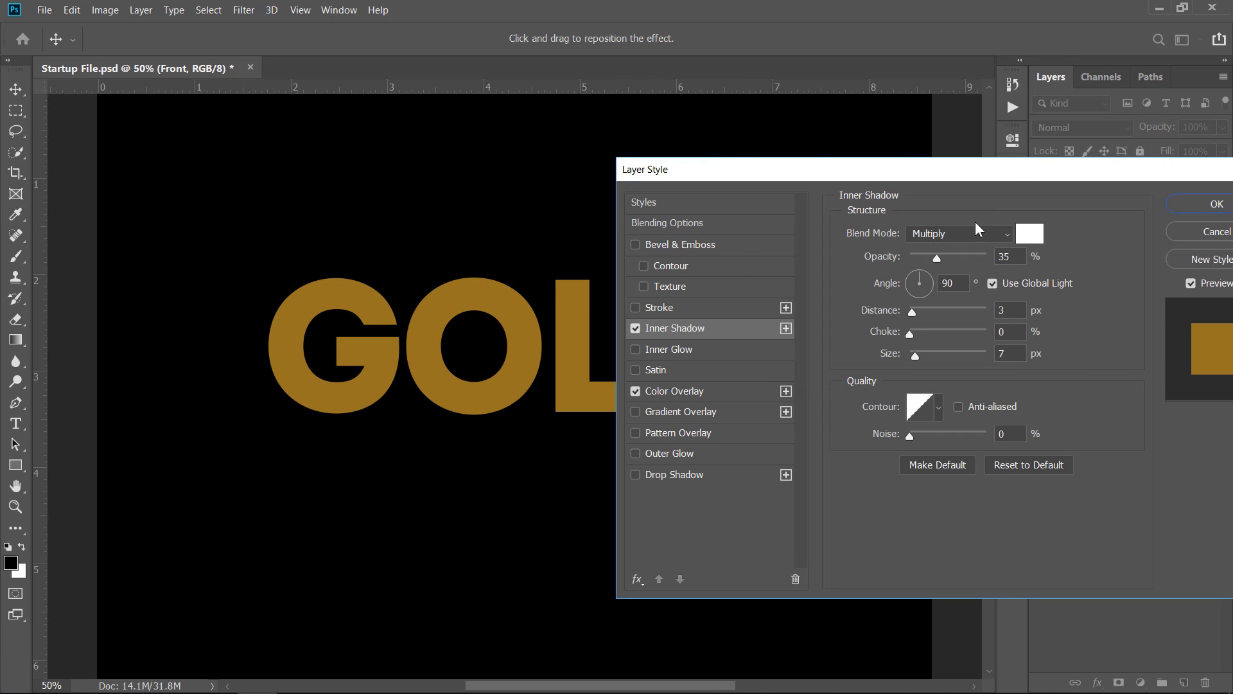
click(971, 233)
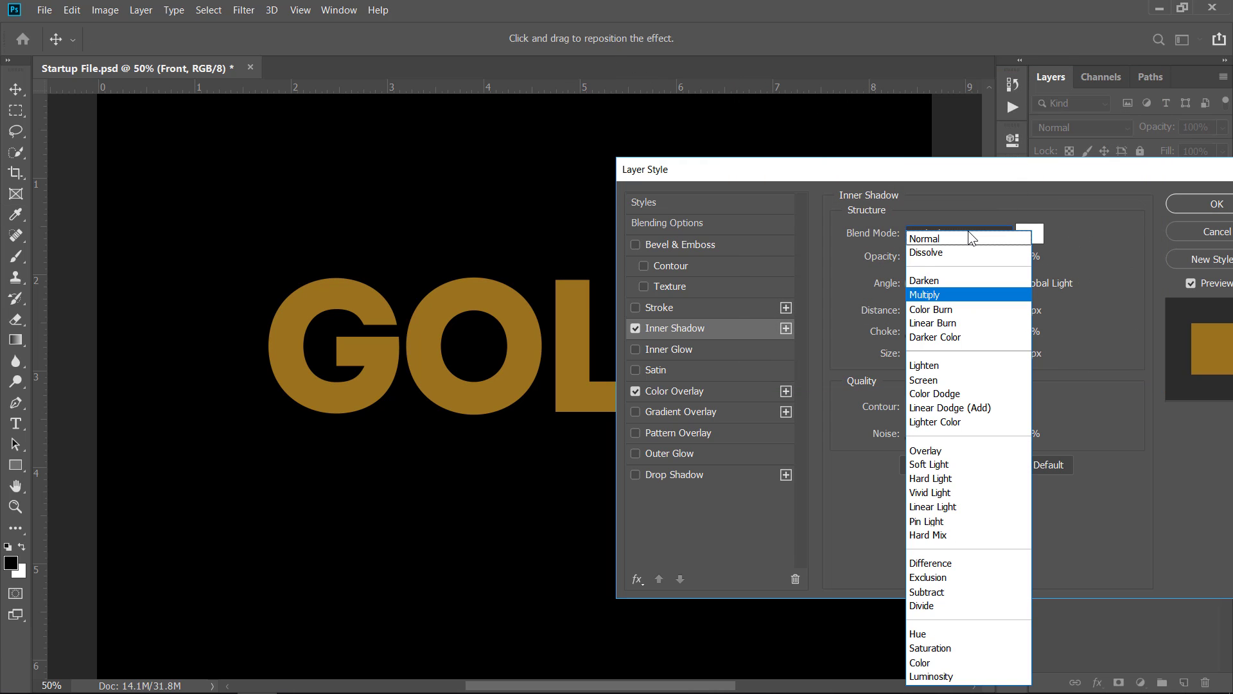
click(969, 391)
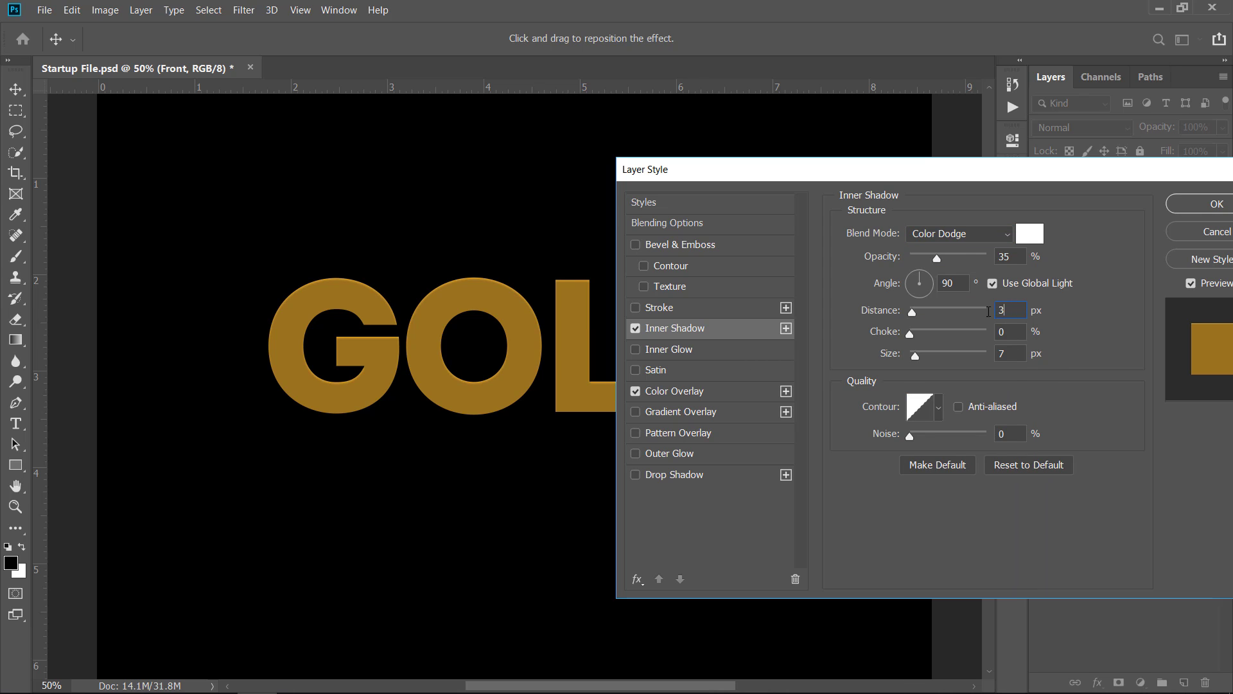
- Set the inner shadow's distance to 5 px, opacity to 45% and angle to 145° with global light off
drag(1009, 311, 989, 311)
text(5)
text(45)
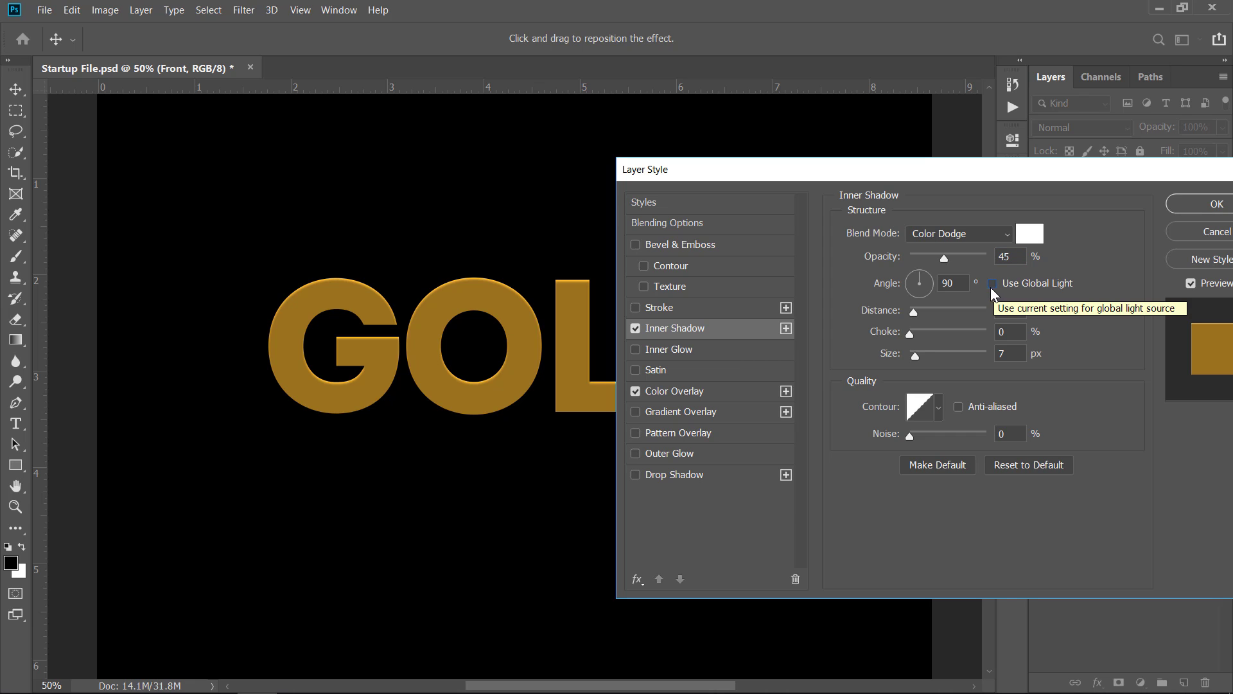
click(939, 284)
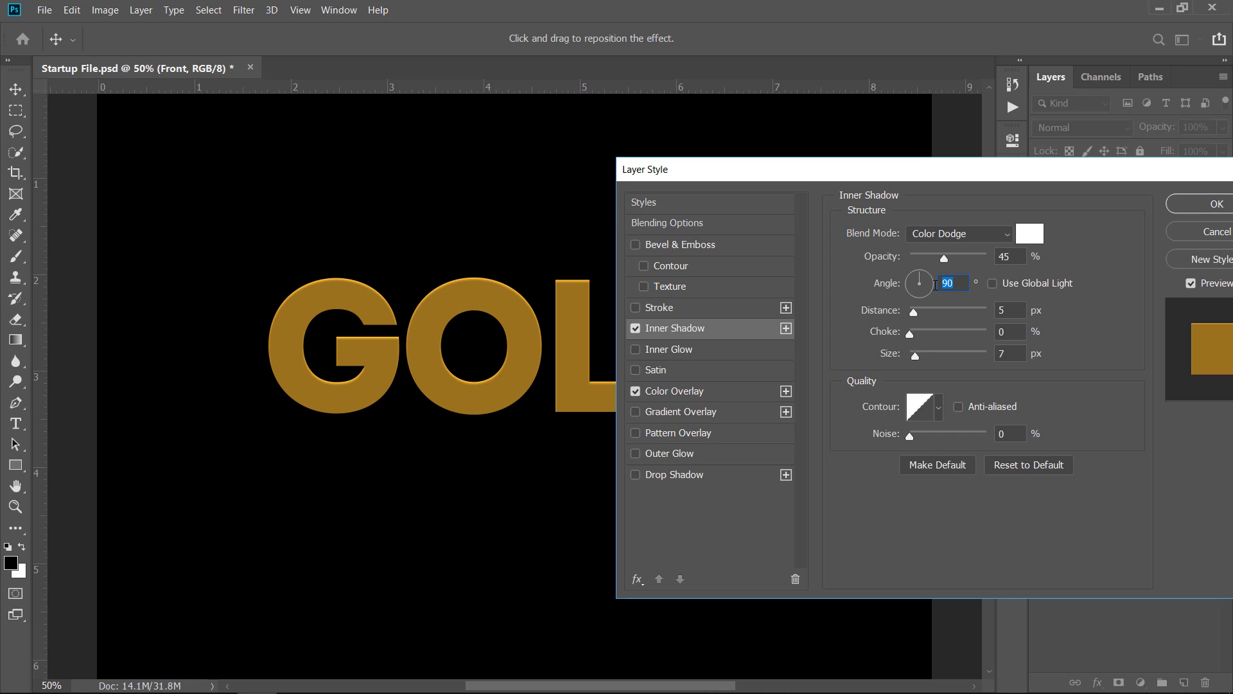
text(145)
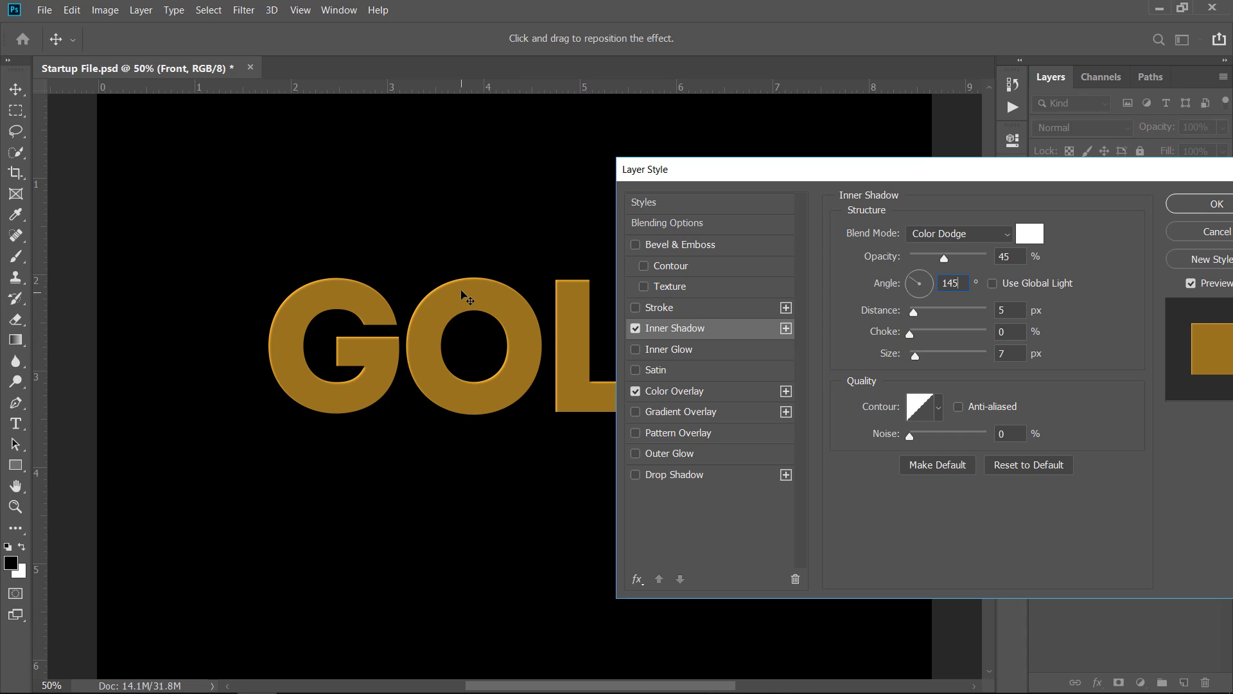
- Compare the gold letters with and without the Inner Shadow effect, leaving it on
key(ctrl+plus)
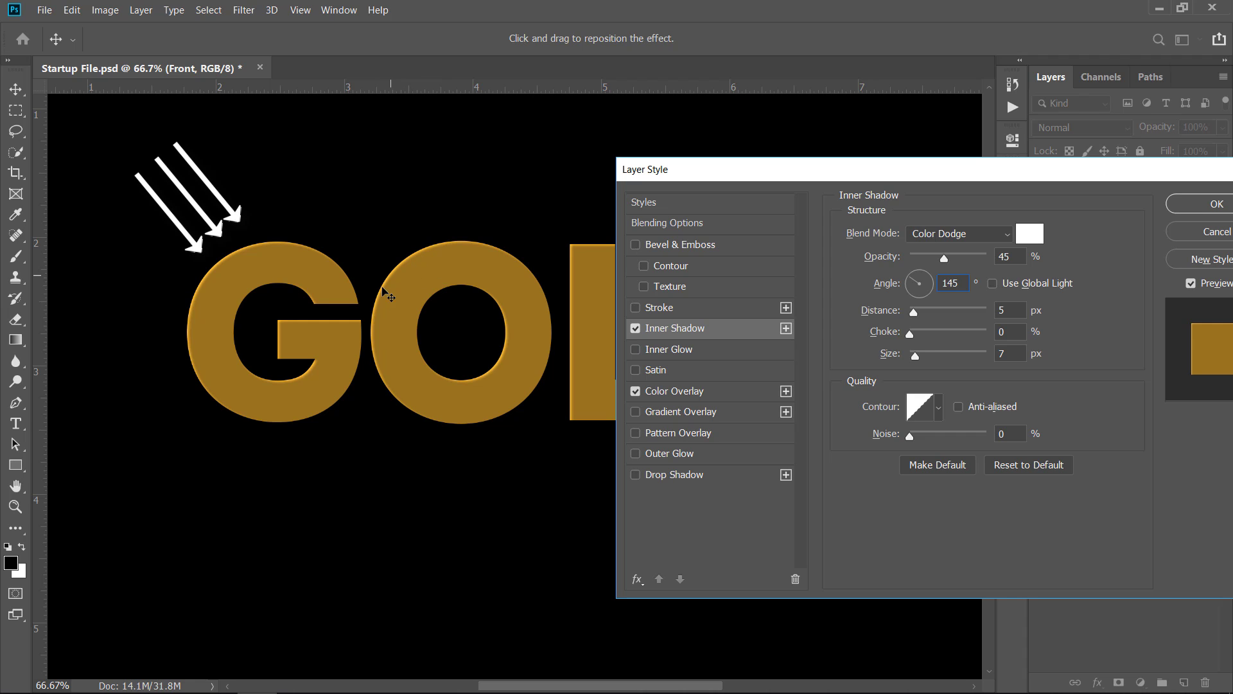
click(635, 329)
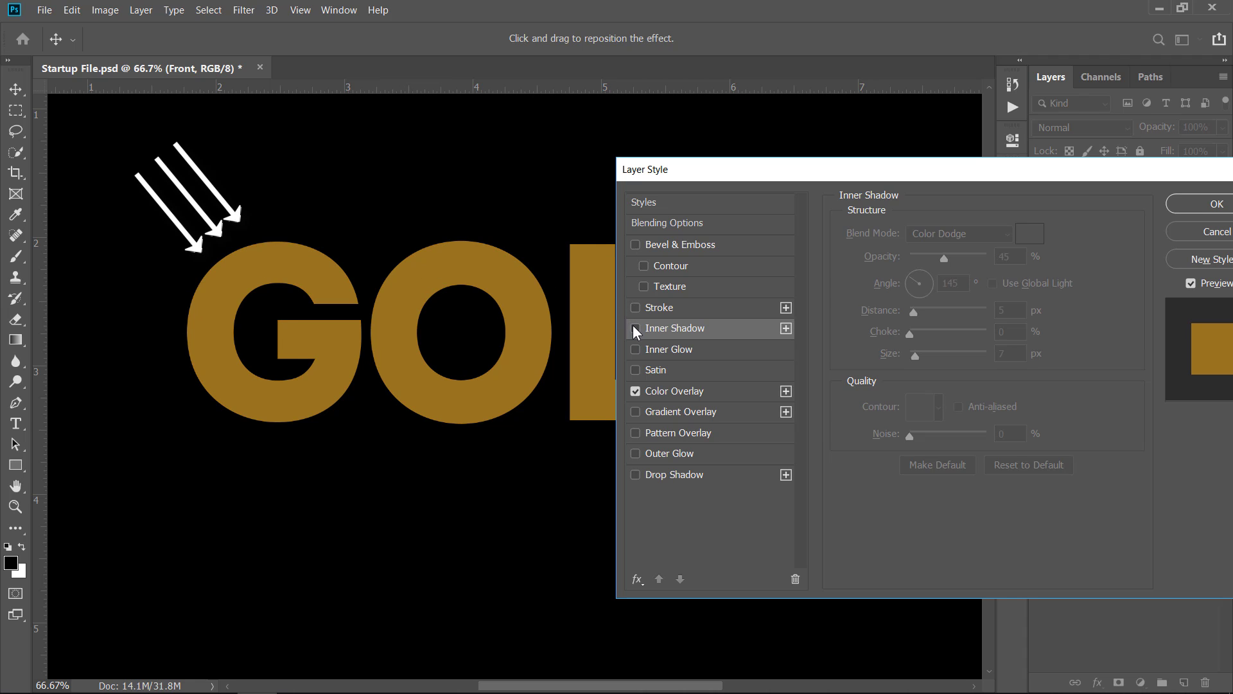
click(634, 329)
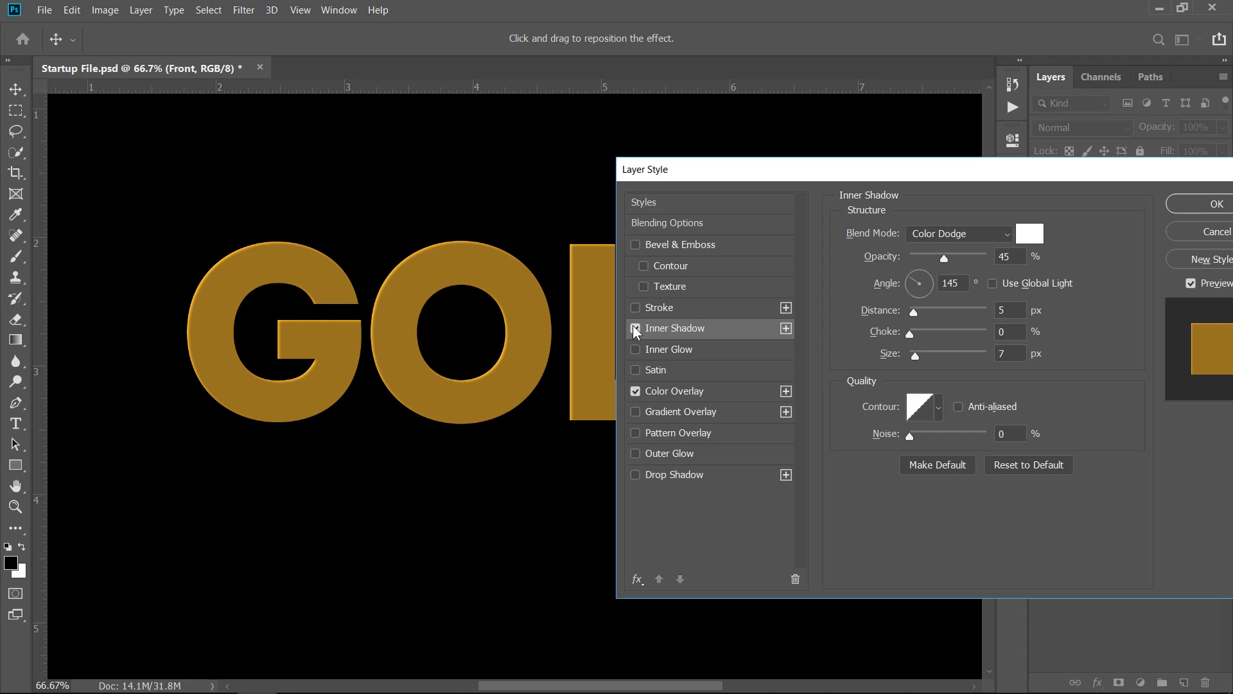
- Add a Bevel & Emboss with the Inner Bevel style, Smooth technique, 125% depth, 250 px size and 0 px soften
click(661, 248)
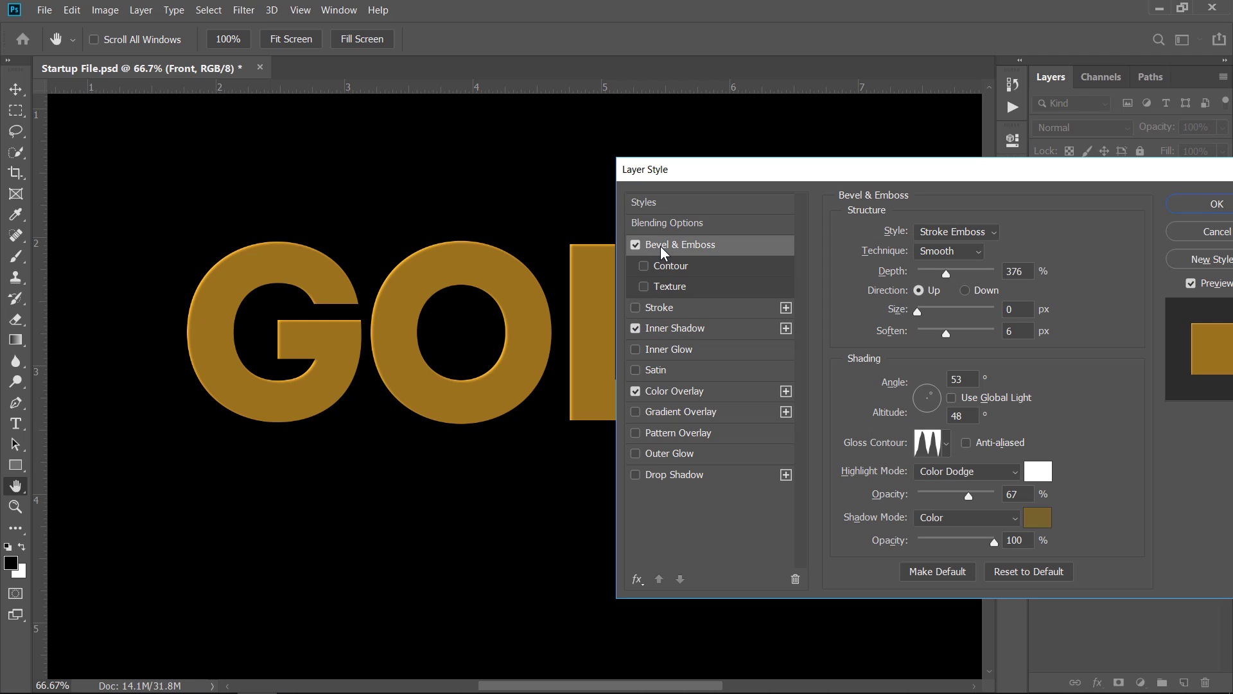
click(942, 239)
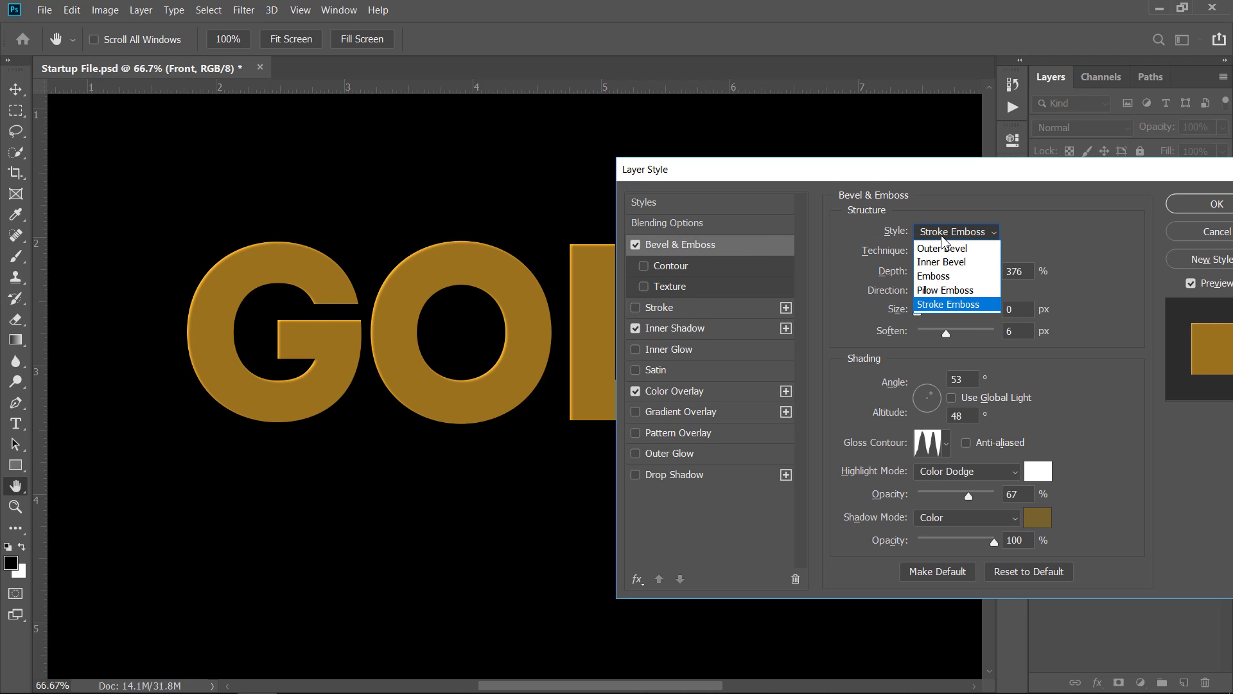
click(941, 262)
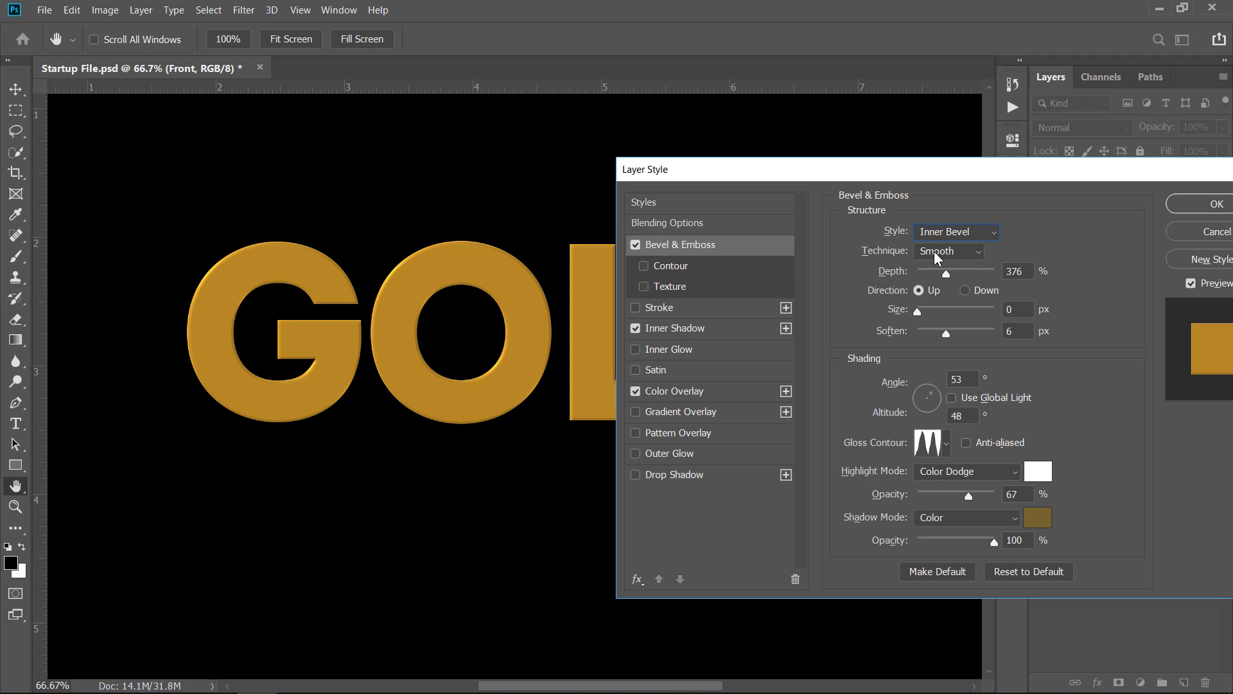
click(935, 252)
click(936, 264)
text(125)
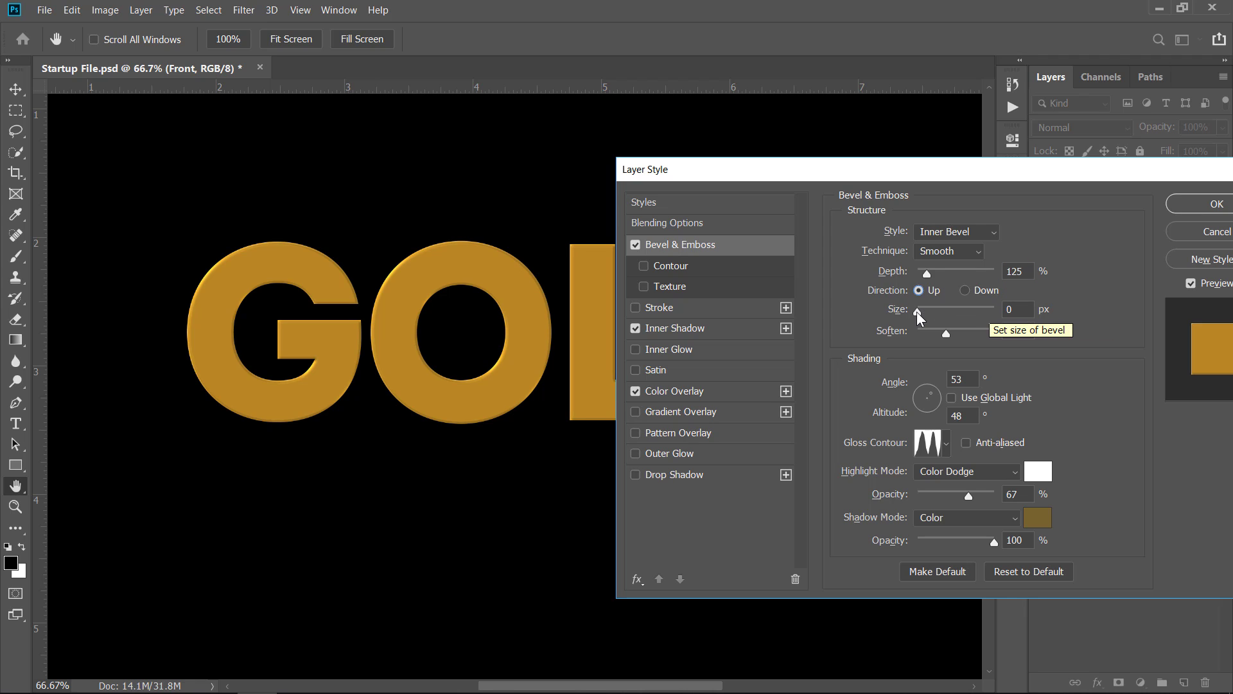
drag(918, 312, 1014, 316)
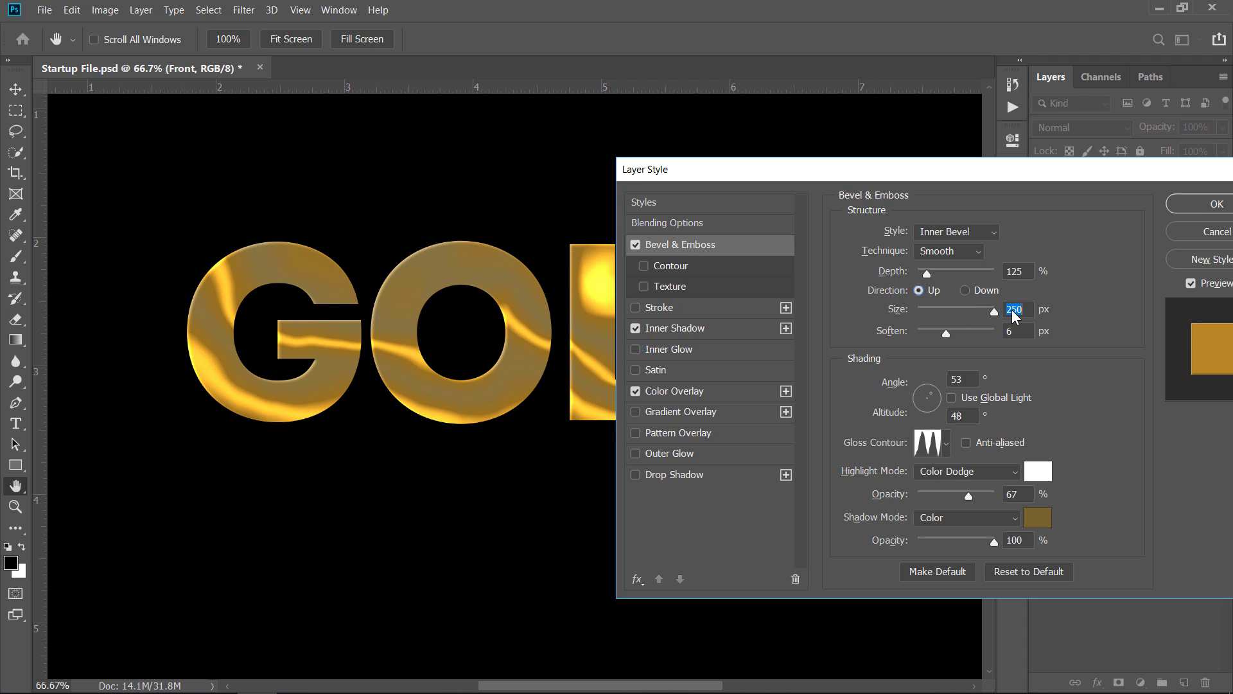
drag(947, 334, 854, 340)
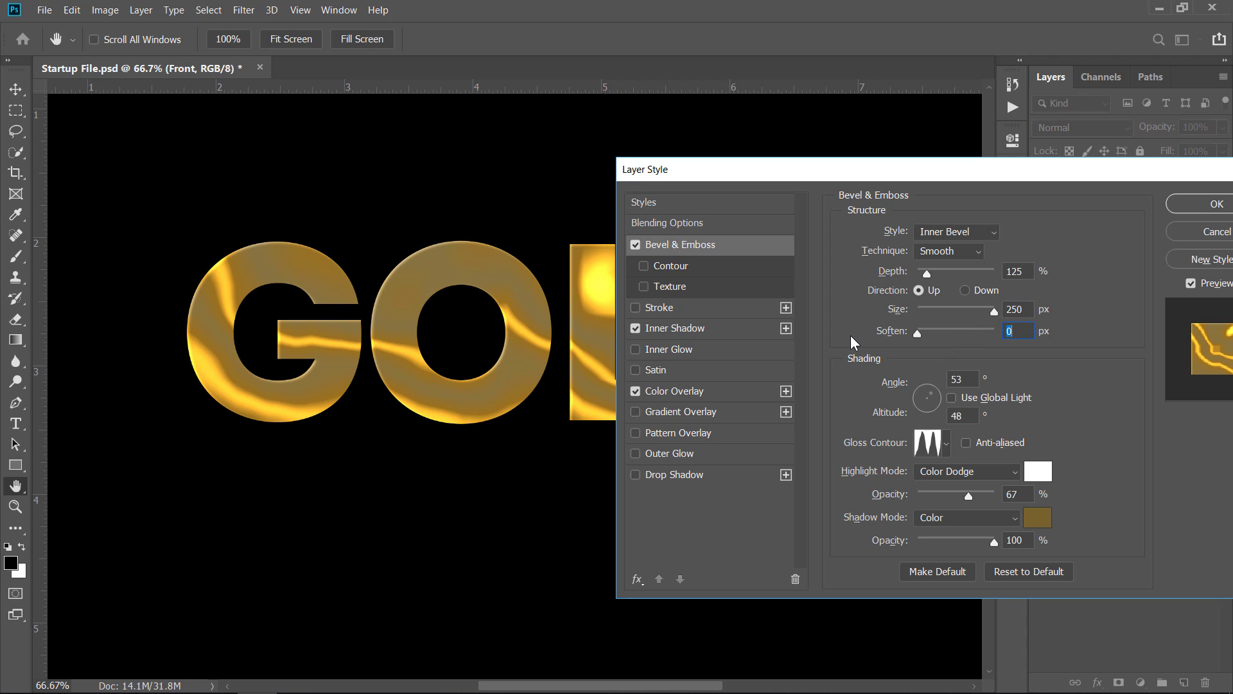
- Set the bevel's shading angle to 145° and altitude to 30°, and choose the straight diagonal (linear) gloss contour
click(949, 378)
text(145)
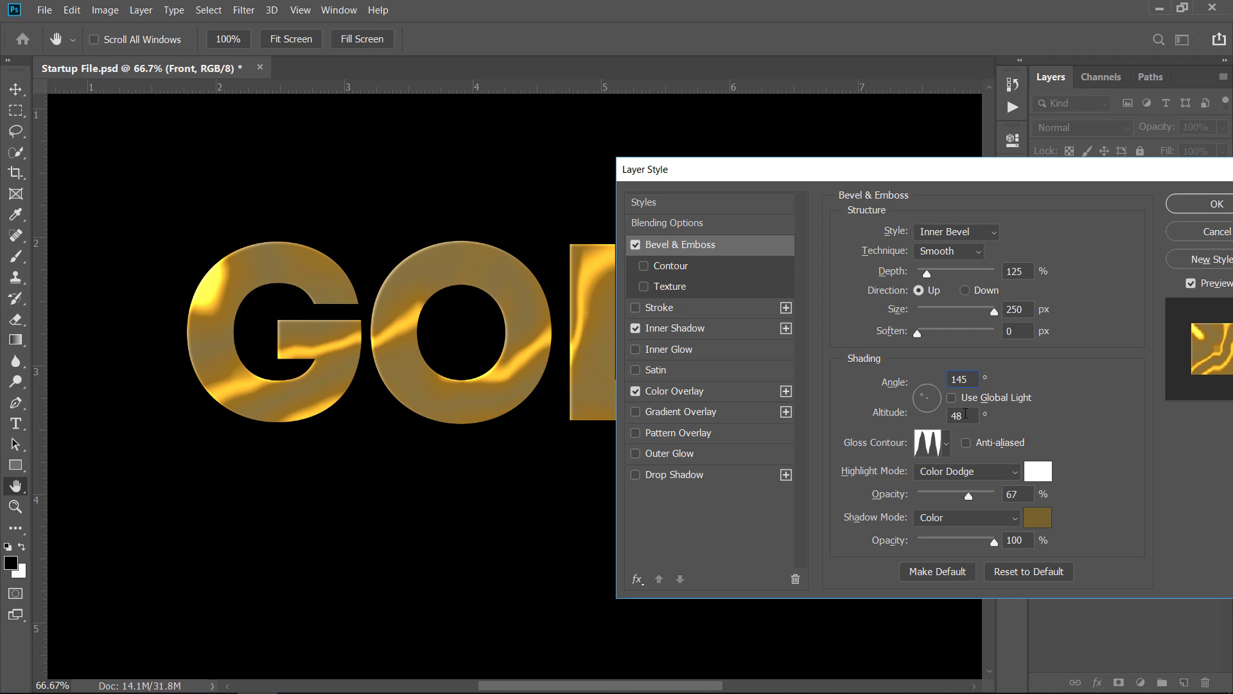
drag(964, 413, 937, 408)
text(30)
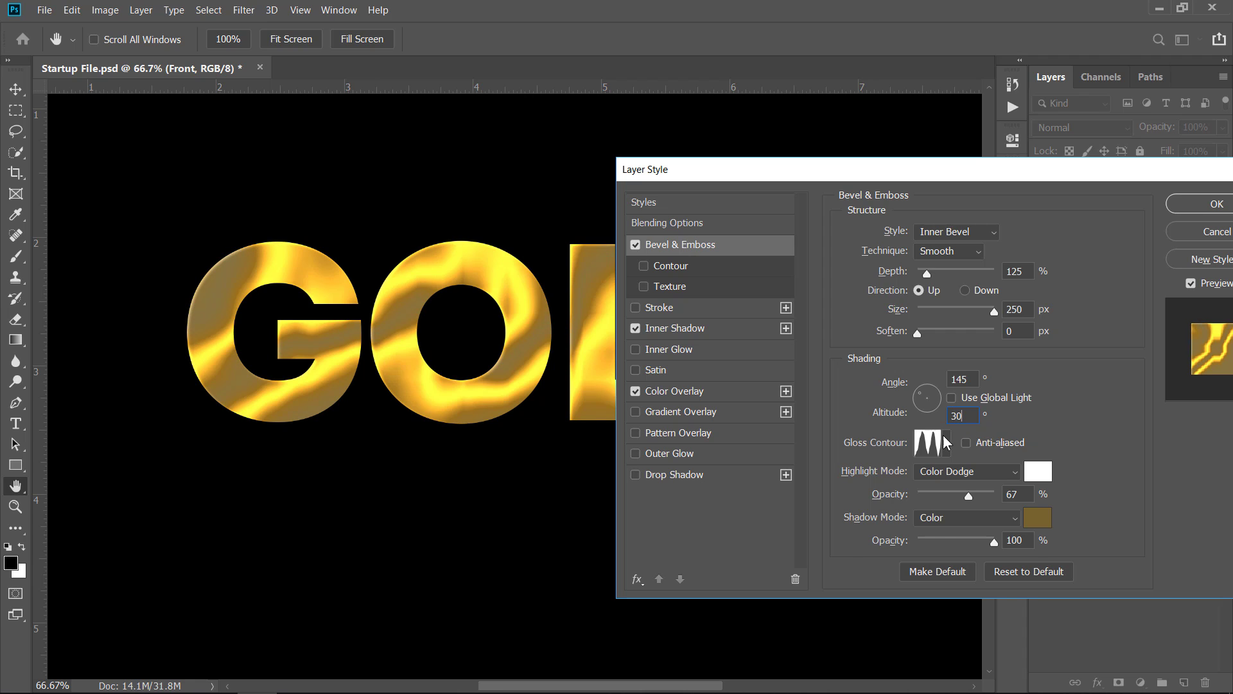
click(945, 442)
click(855, 488)
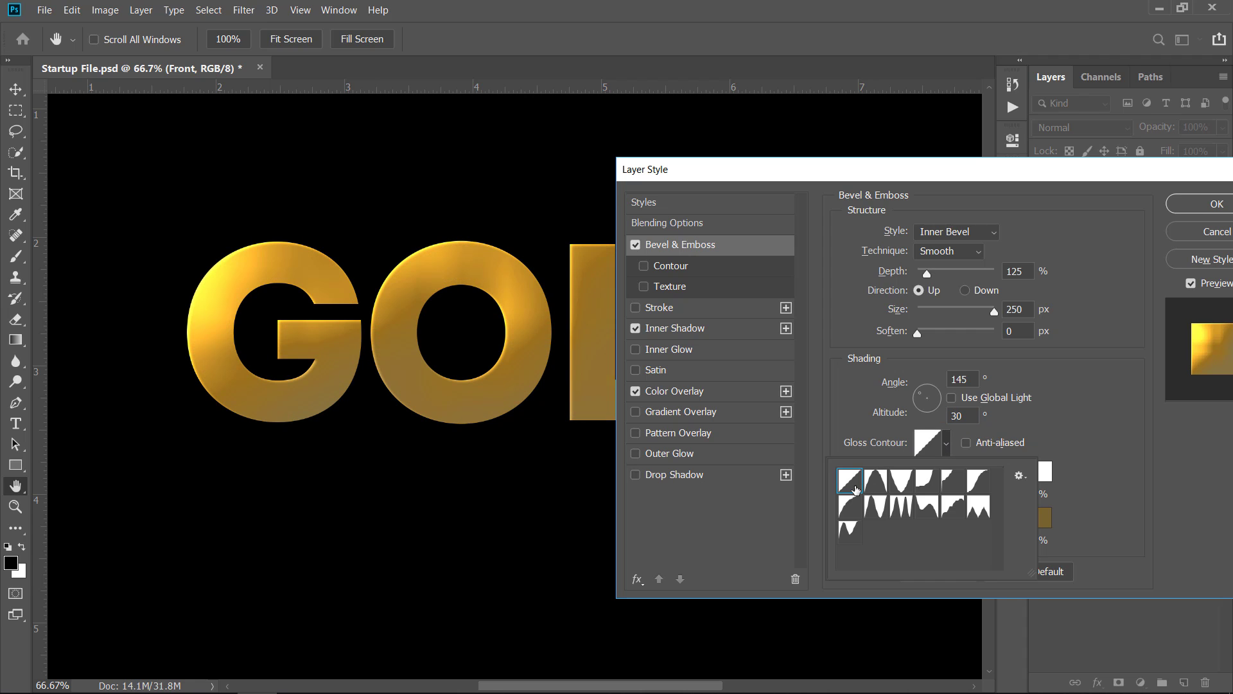
click(855, 441)
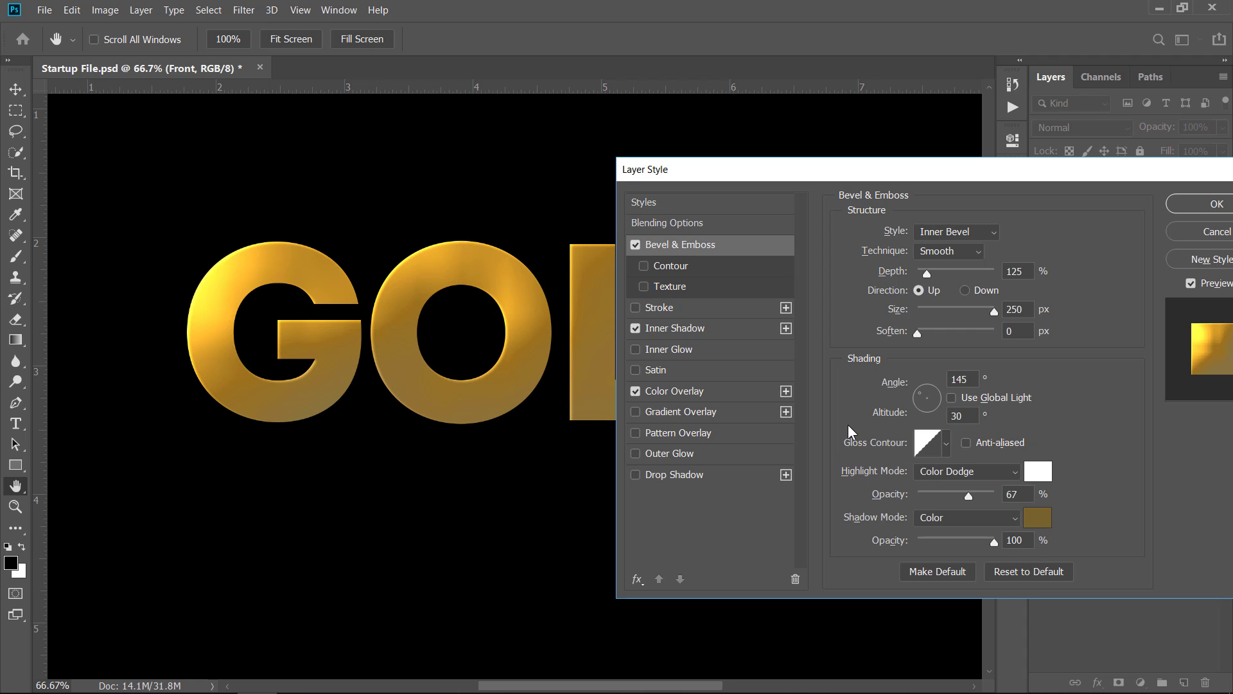
- Set the bevel's highlight to white (#ffffff) in Color Dodge mode at 50% opacity and its shadow opacity to 0%
click(952, 472)
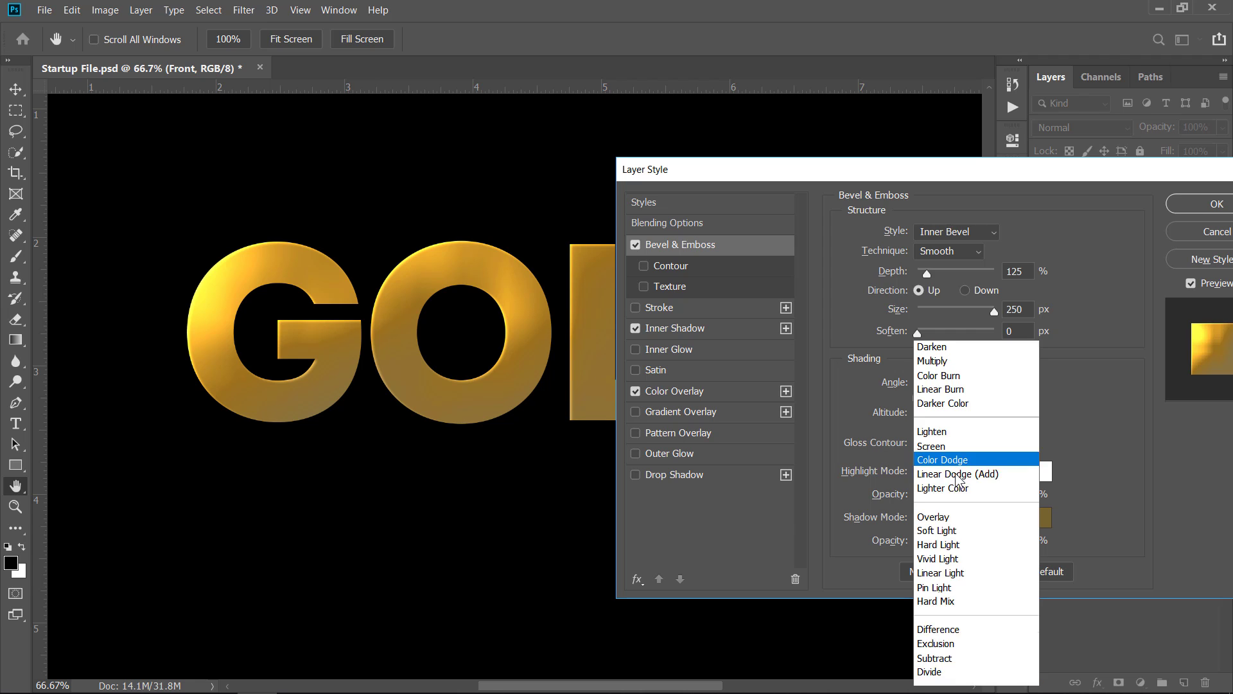
click(950, 393)
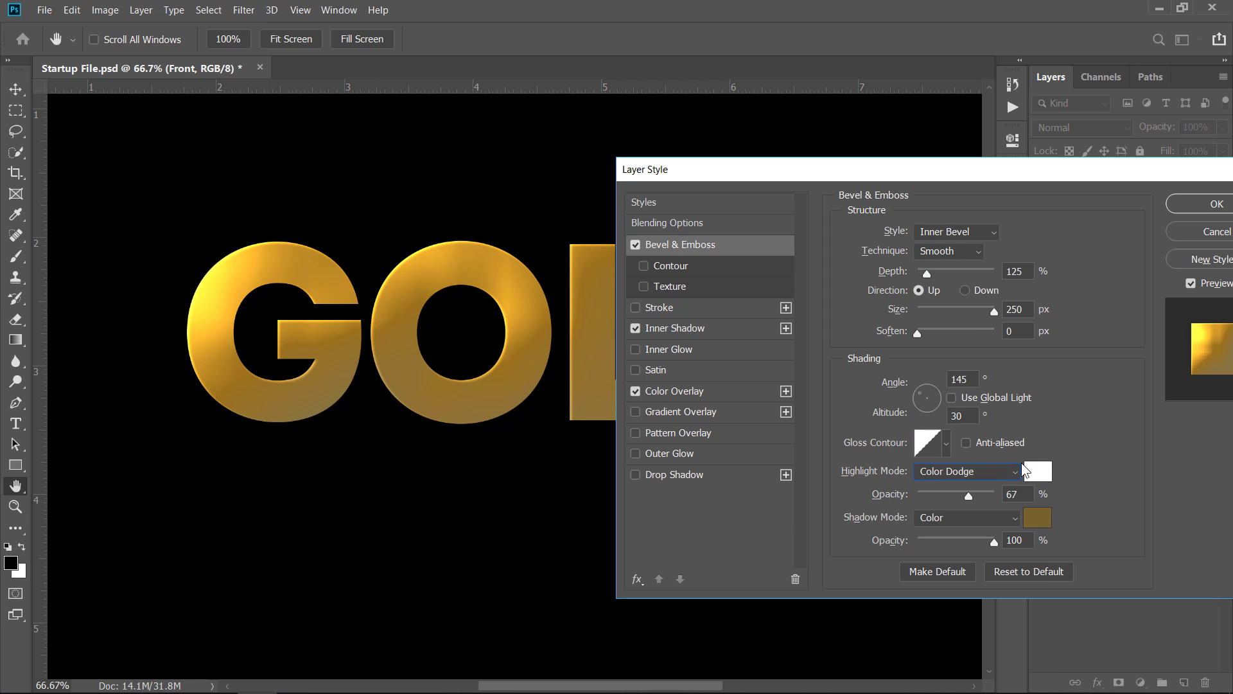
click(1036, 471)
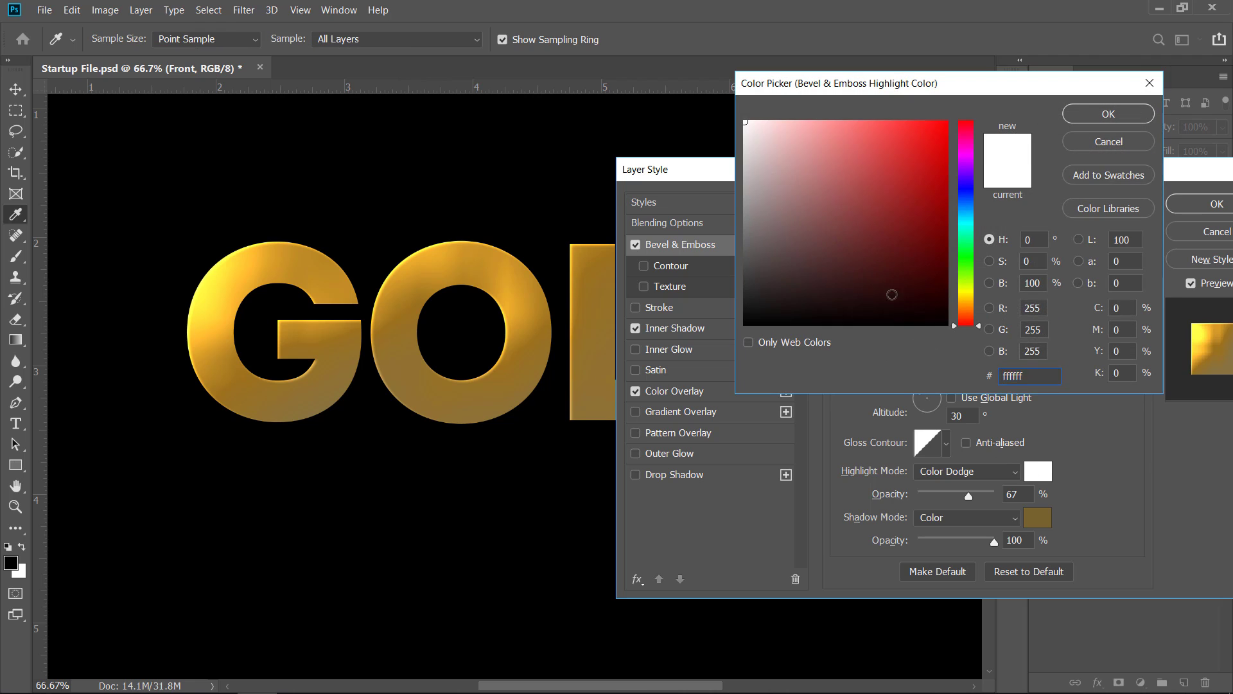
click(1085, 111)
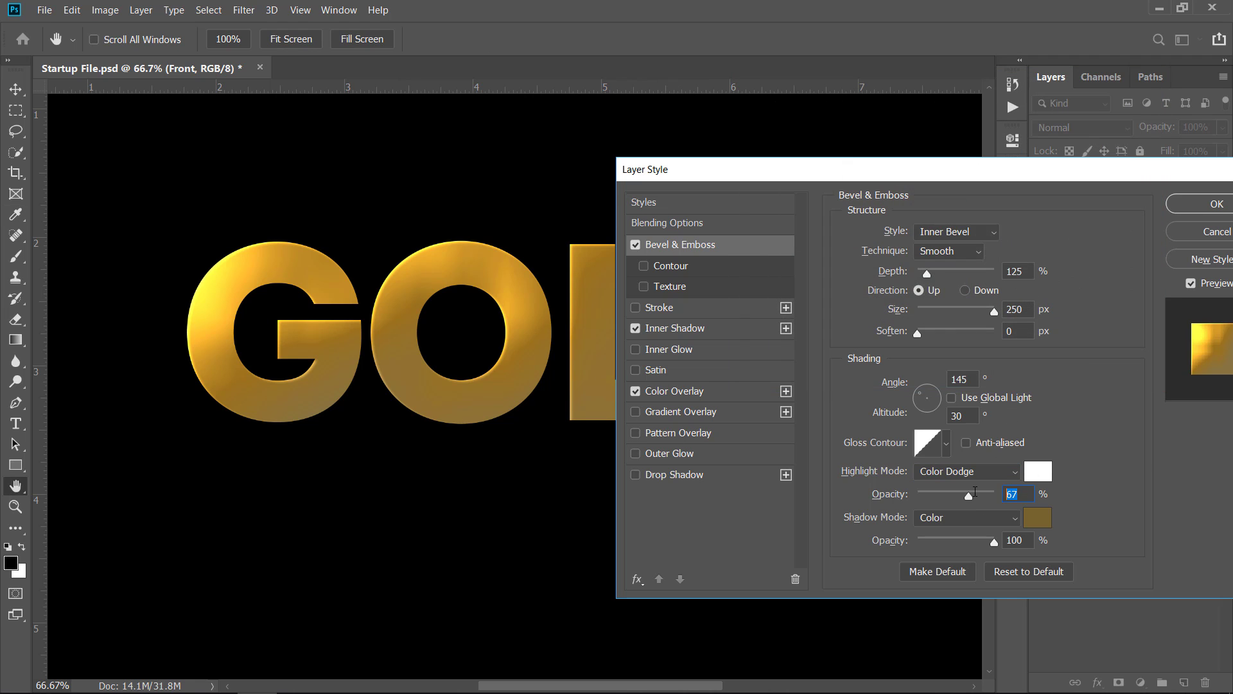
text(50)
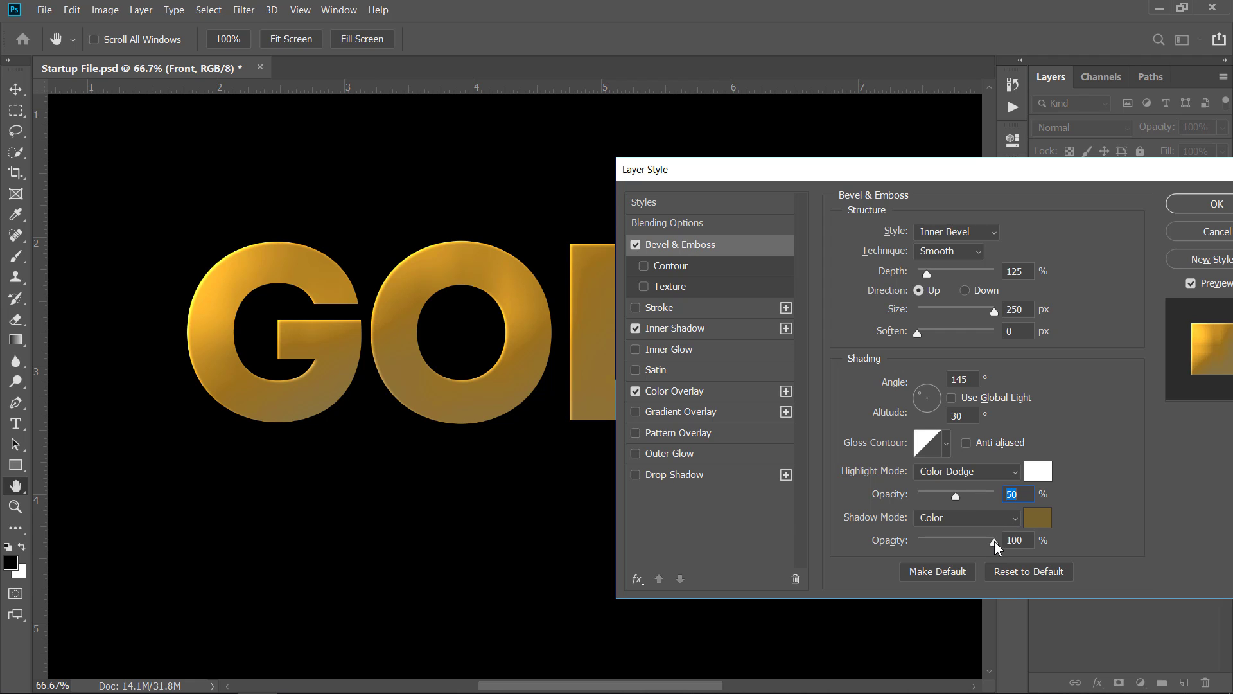
drag(994, 542, 851, 548)
- Compare the gold letters with and without the Bevel & Emboss effect, leaving it on
drag(800, 169, 970, 192)
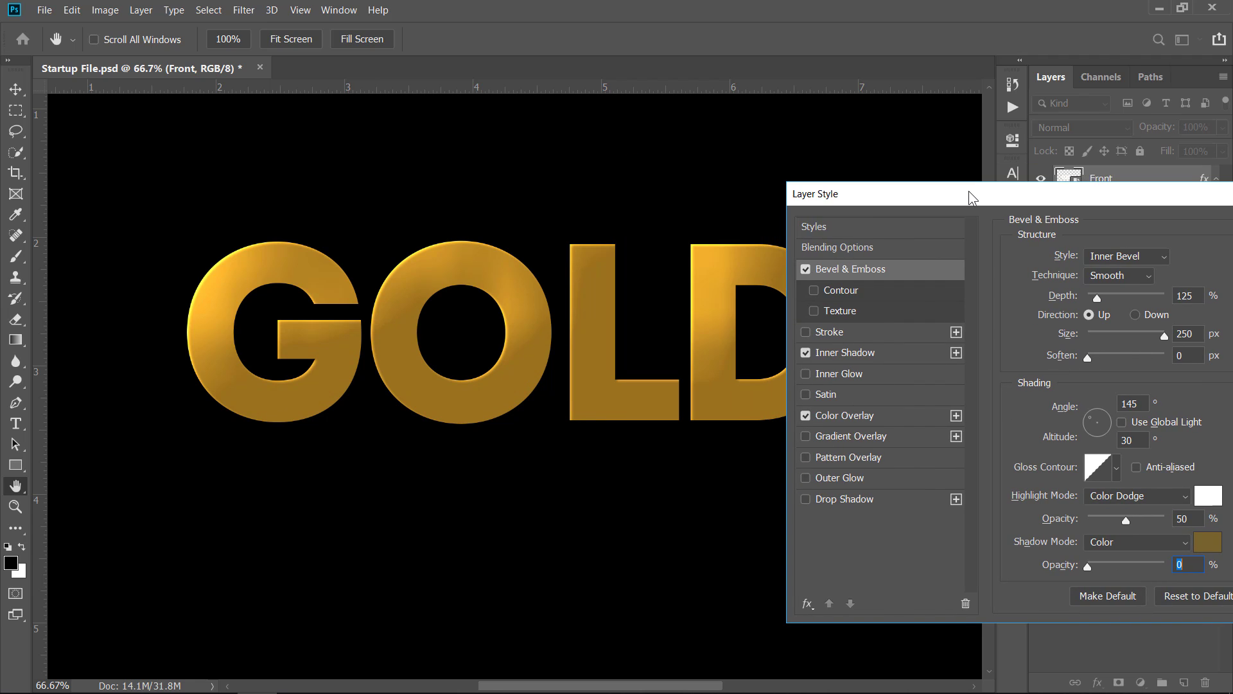
click(806, 270)
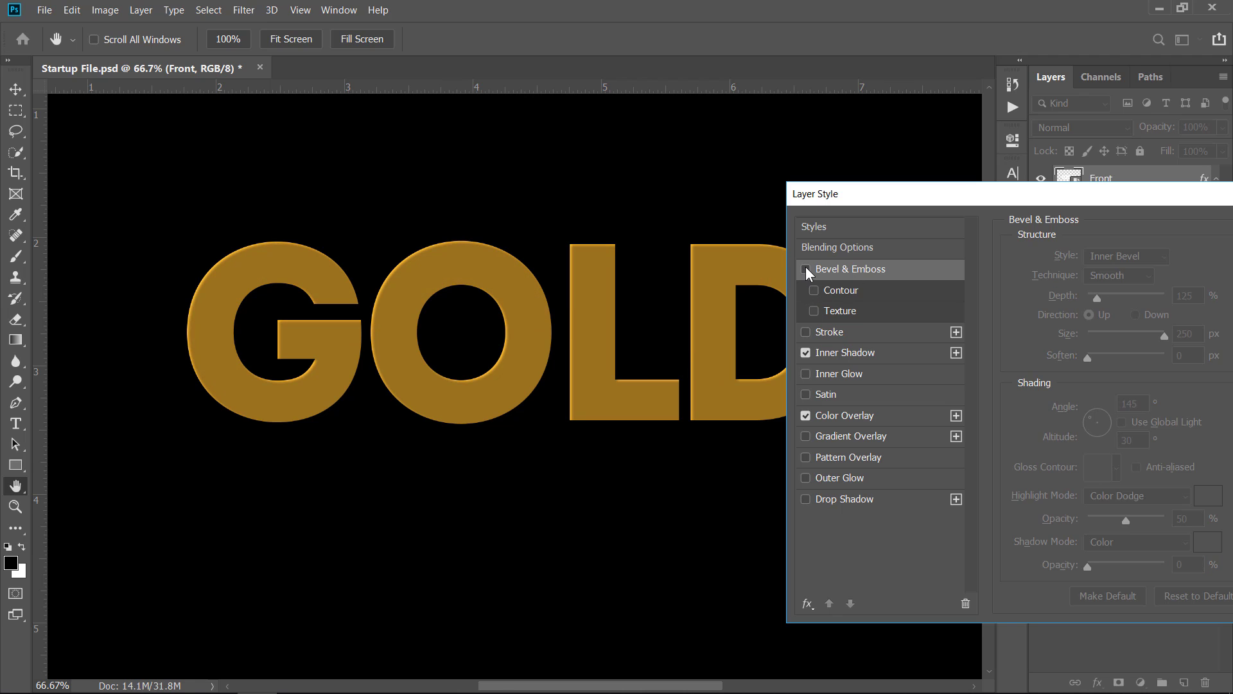
click(807, 270)
click(806, 270)
click(806, 270)
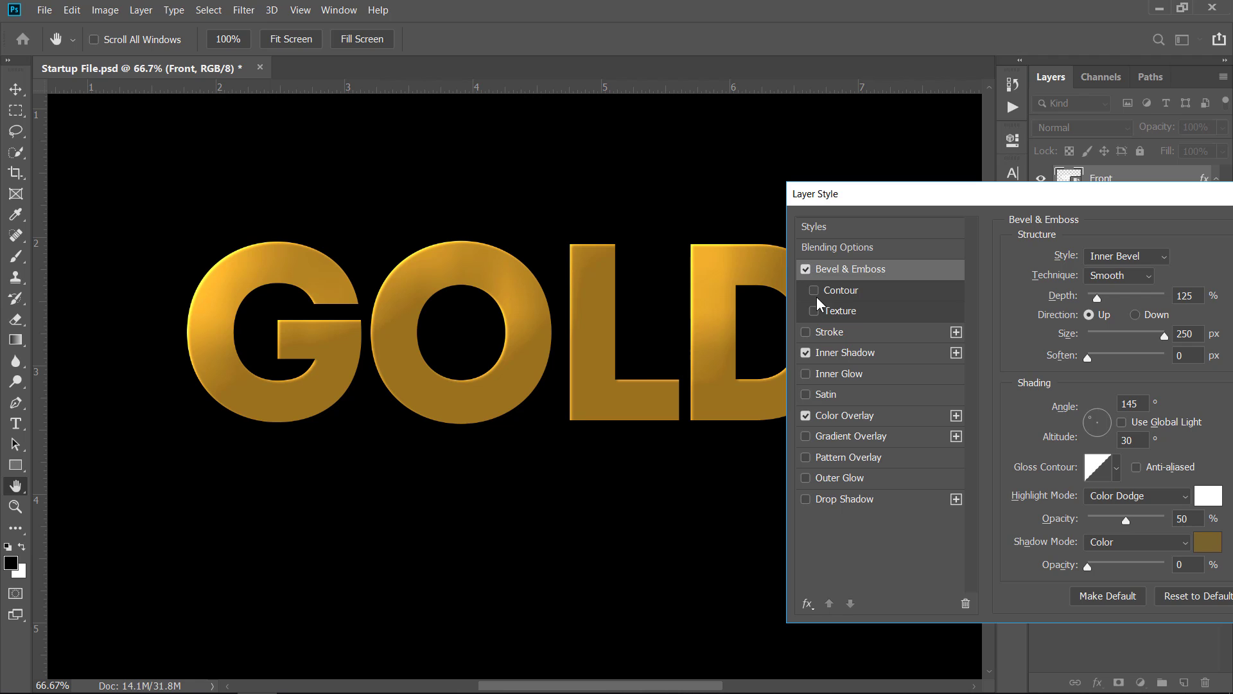
- Add a Satin effect in white (#ffffff) with the Color Dodge blend mode
click(833, 395)
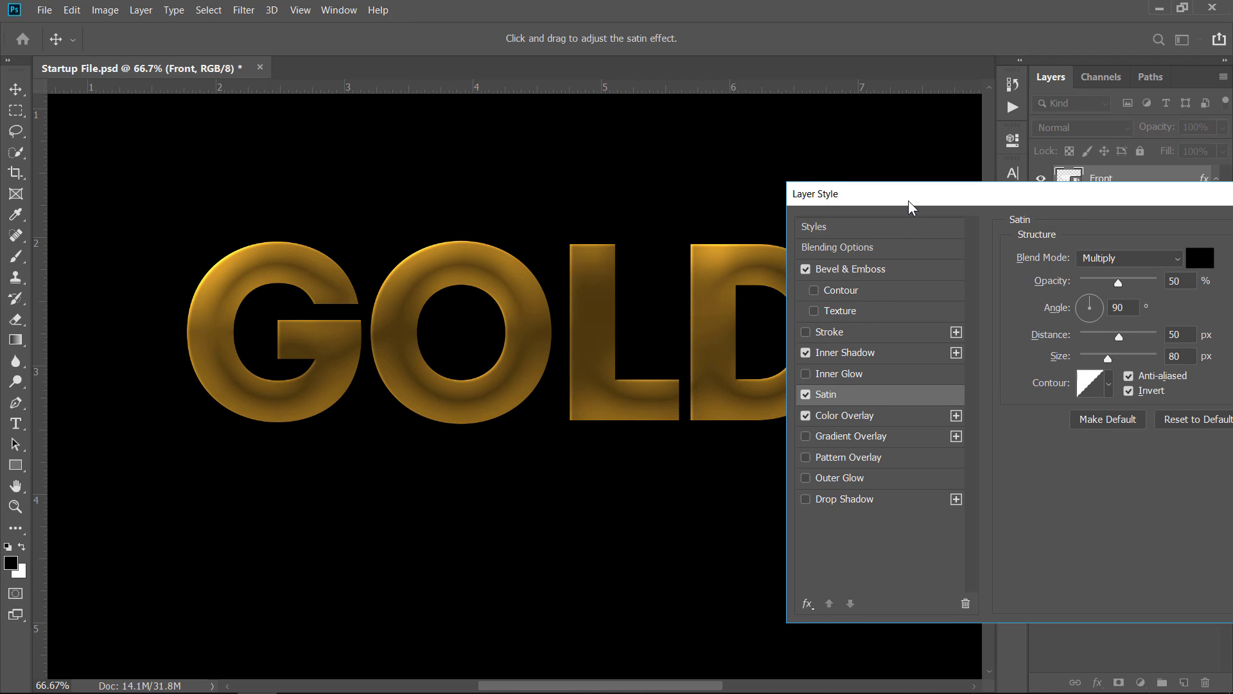
drag(908, 200, 699, 201)
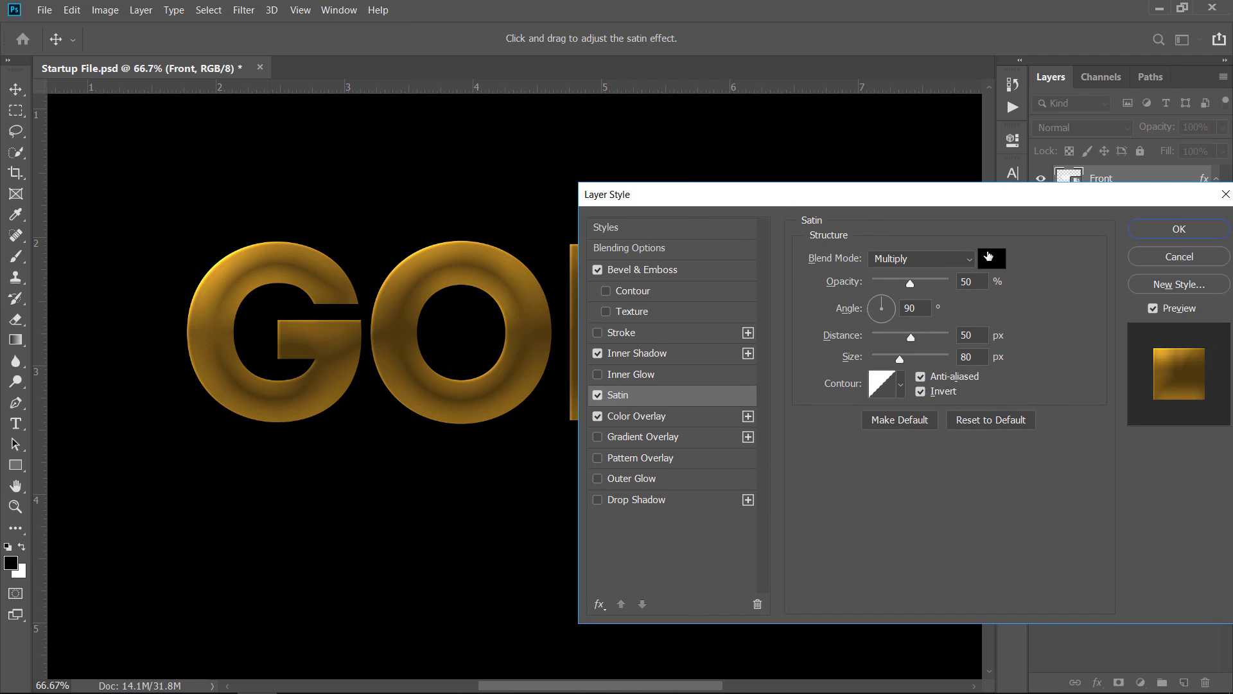
click(989, 255)
text(ffffff)
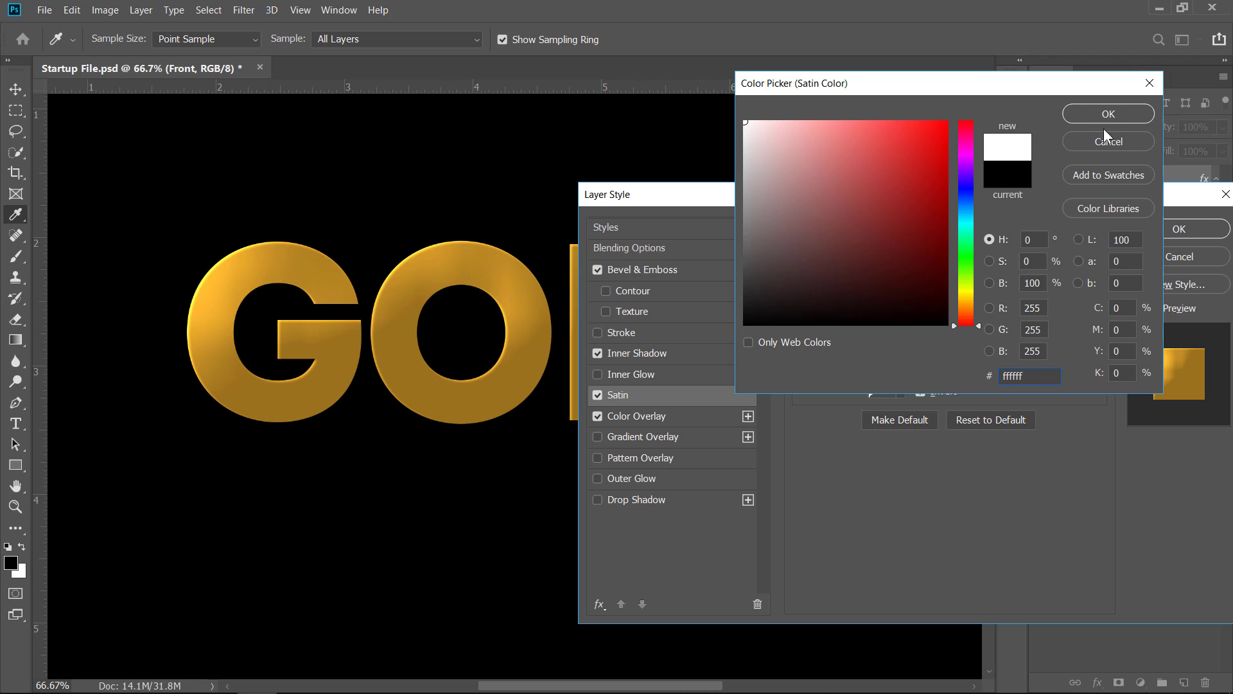
click(1107, 114)
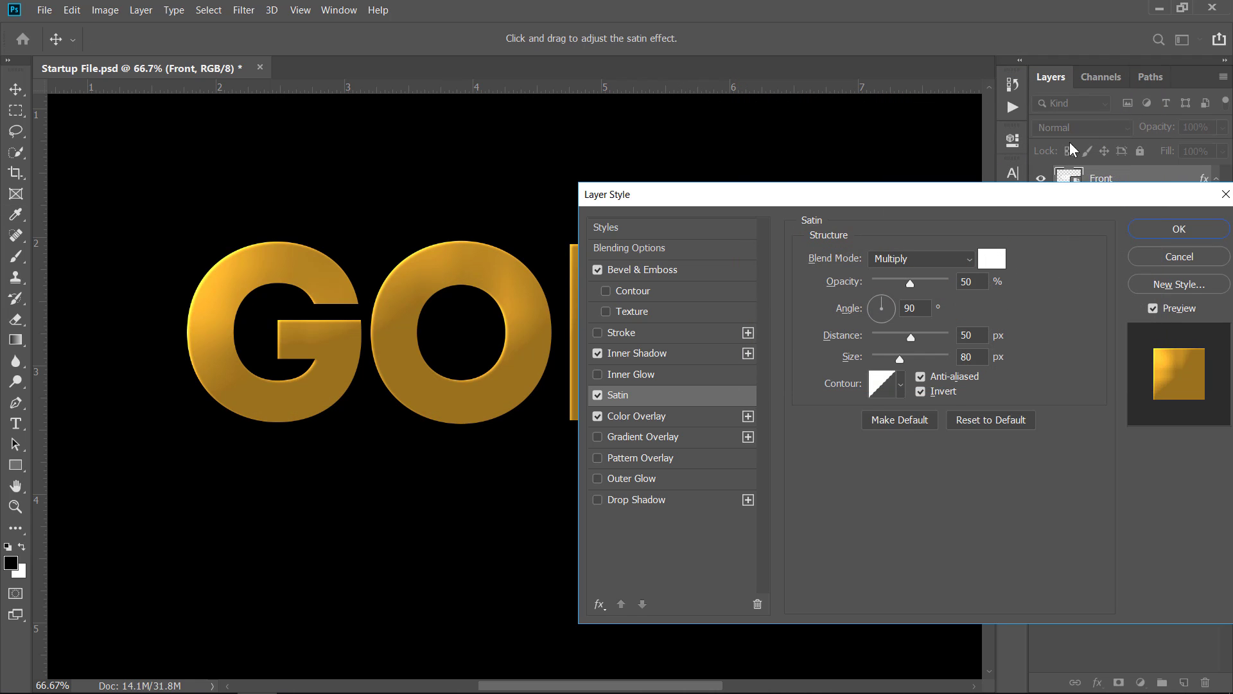
click(909, 258)
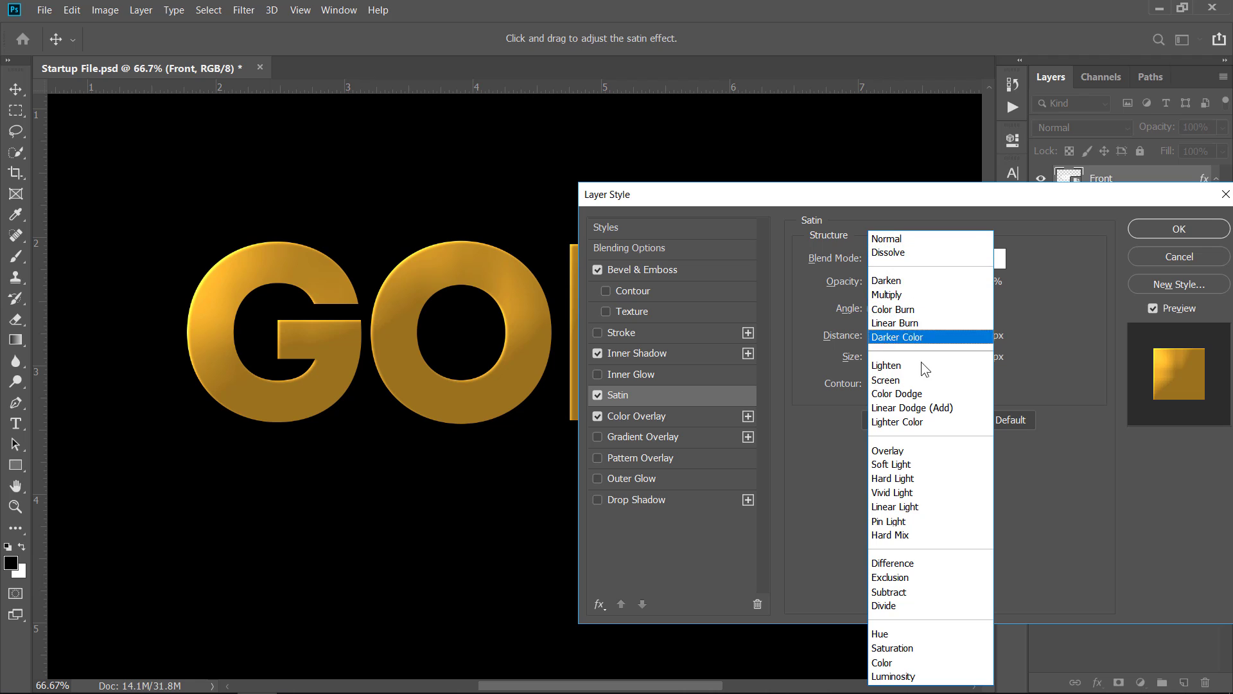
click(923, 388)
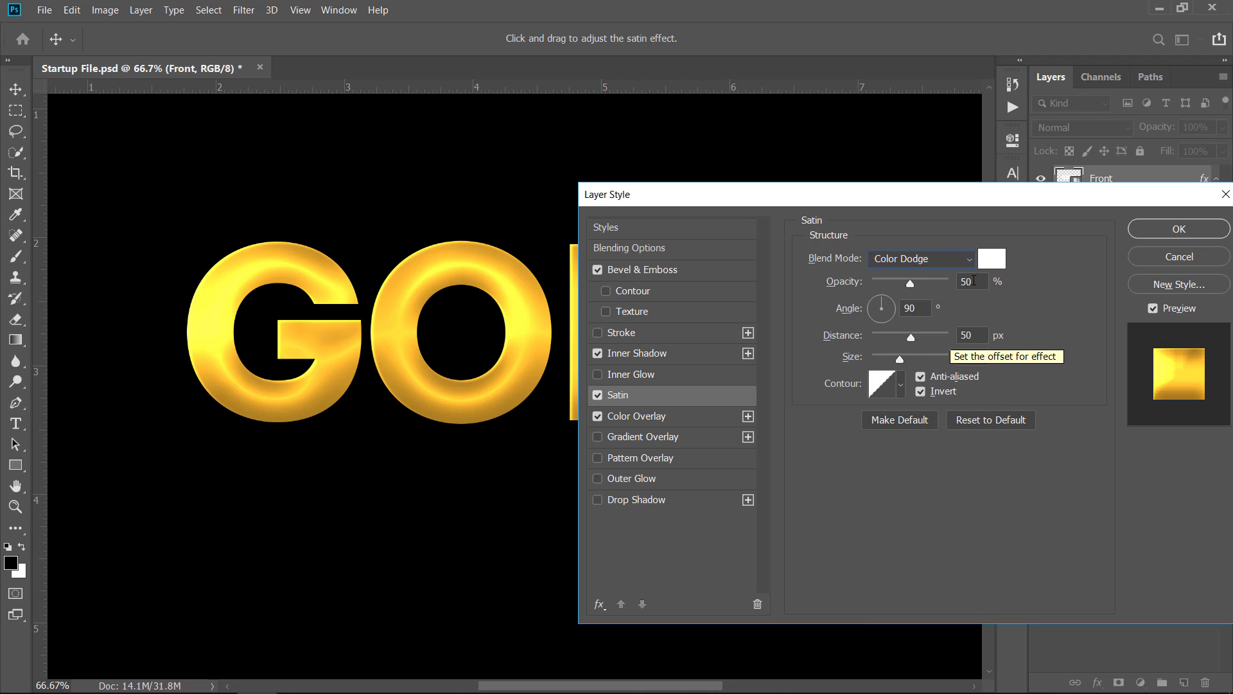
- Set the satin's opacity to 25%, angle to 45°, distance to 30 px and size to 130 px
click(975, 278)
text(25)
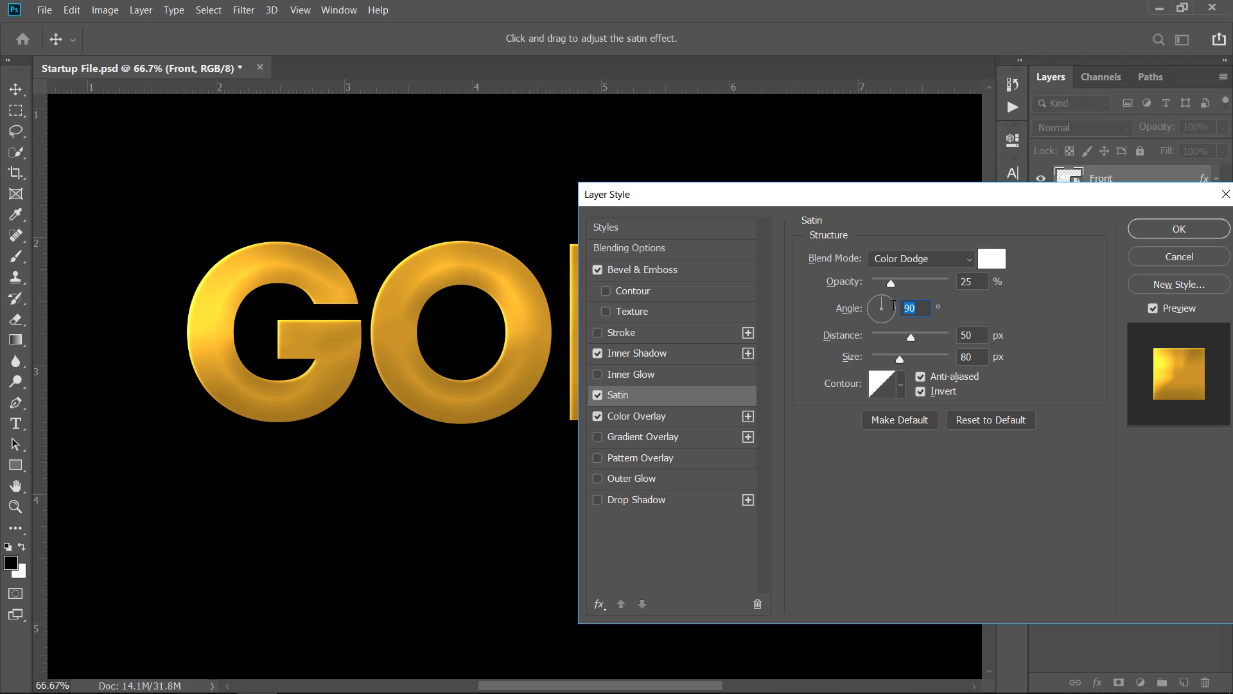
text(45)
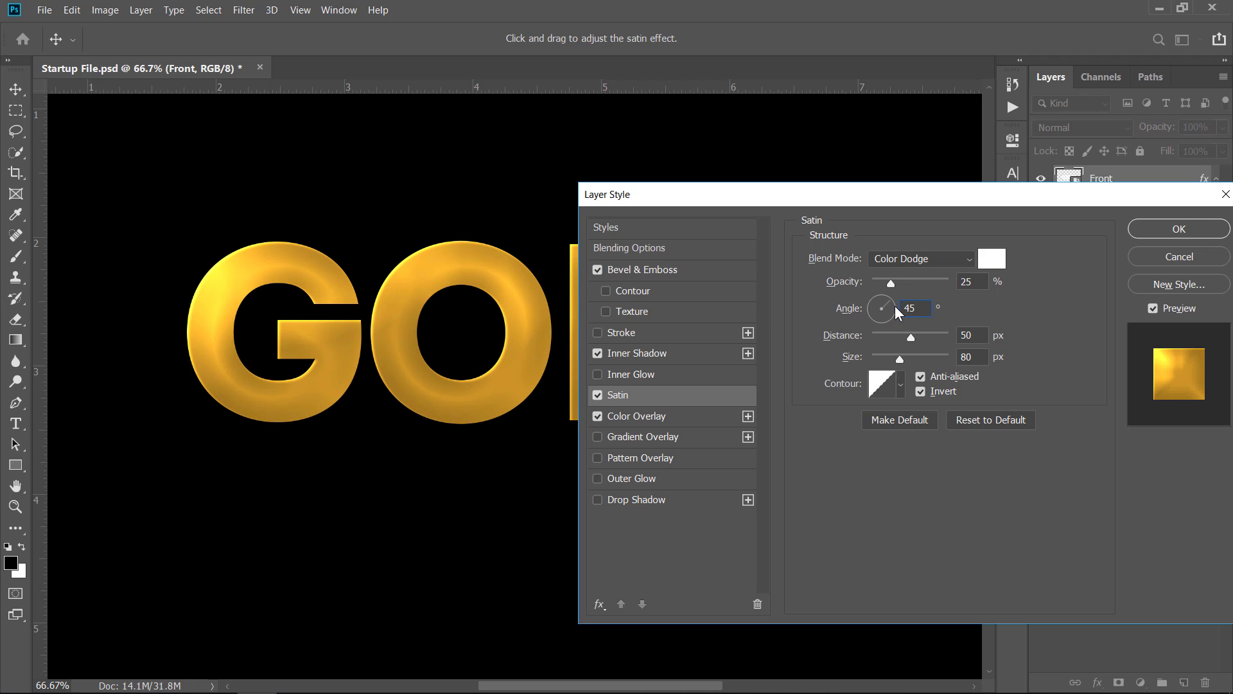
text(30)
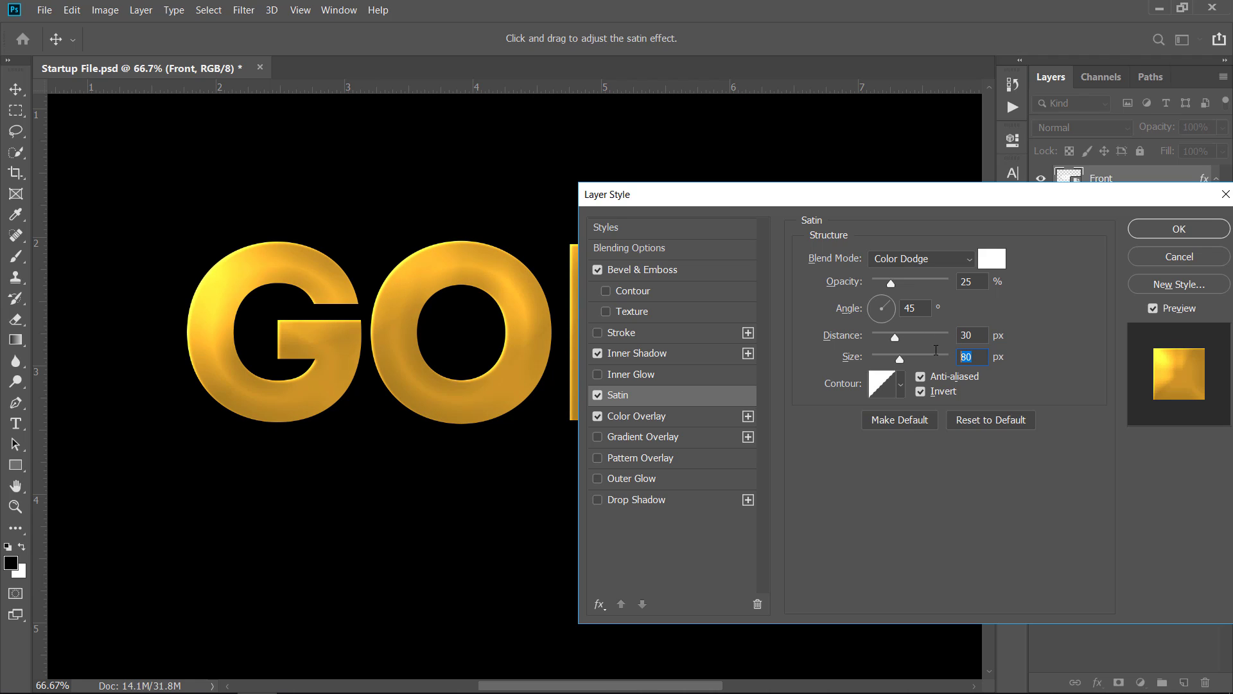
text(130)
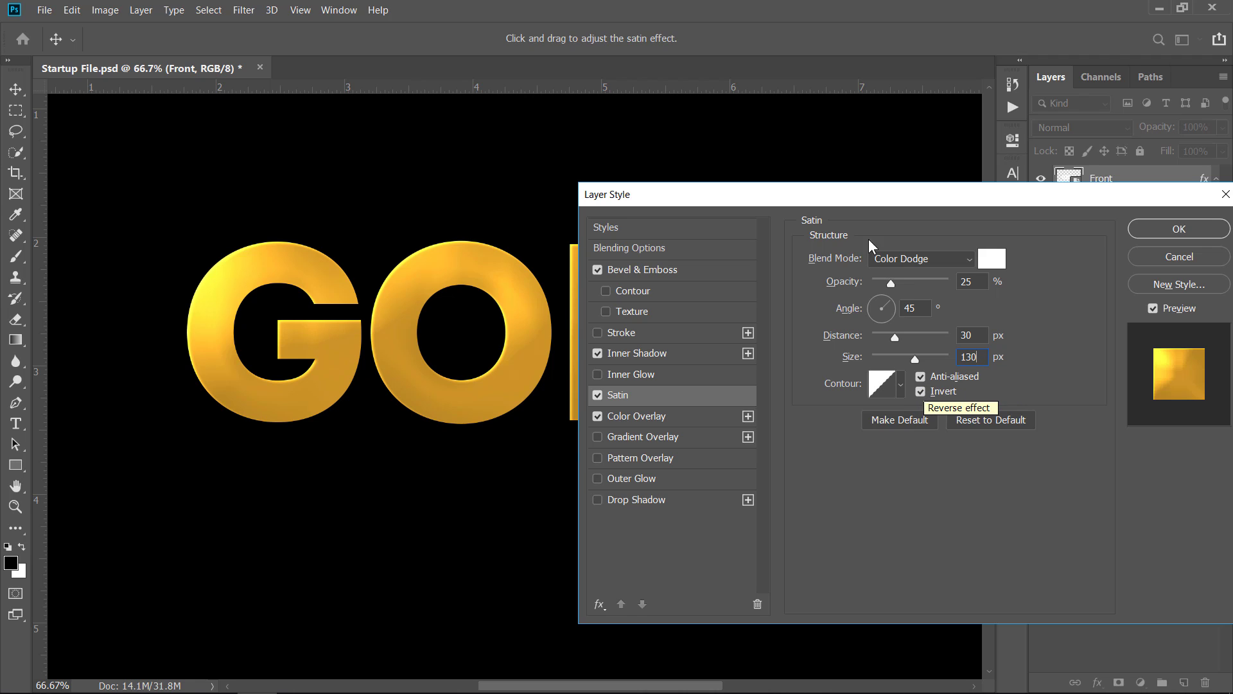
- Compare the letters with and without the Satin effect, keep it on and apply the layer styles to the Front layer
drag(843, 195, 1118, 210)
click(874, 412)
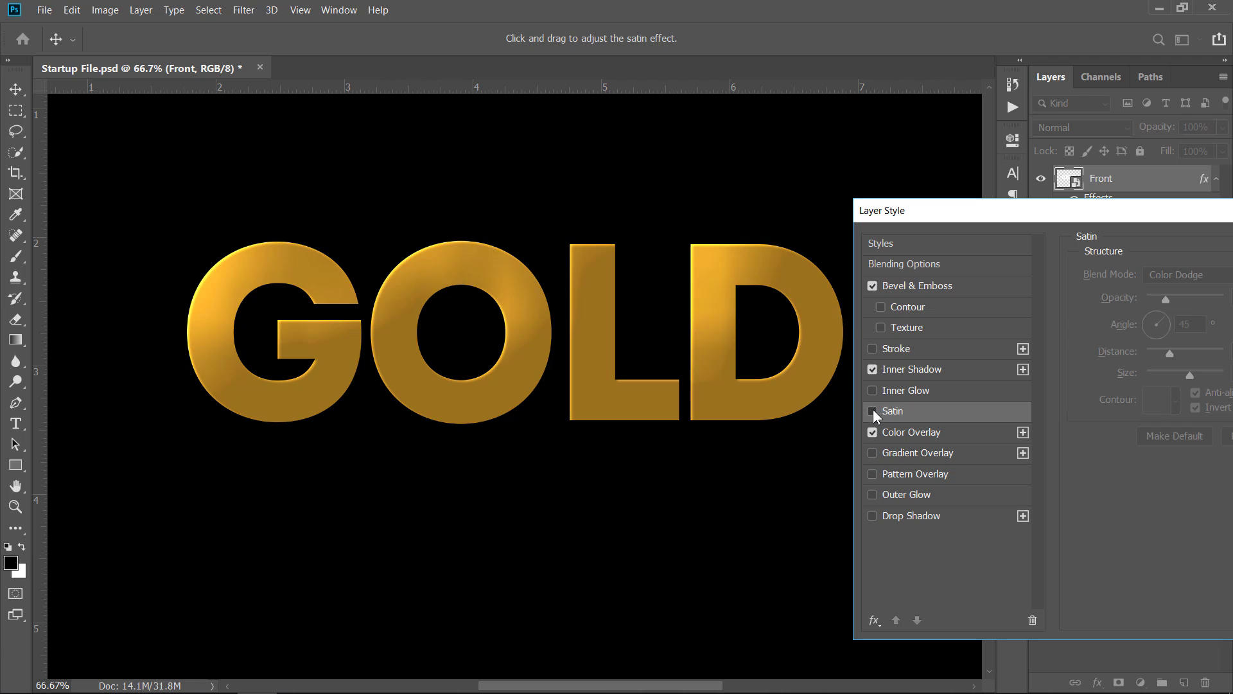
click(874, 412)
click(873, 411)
click(874, 412)
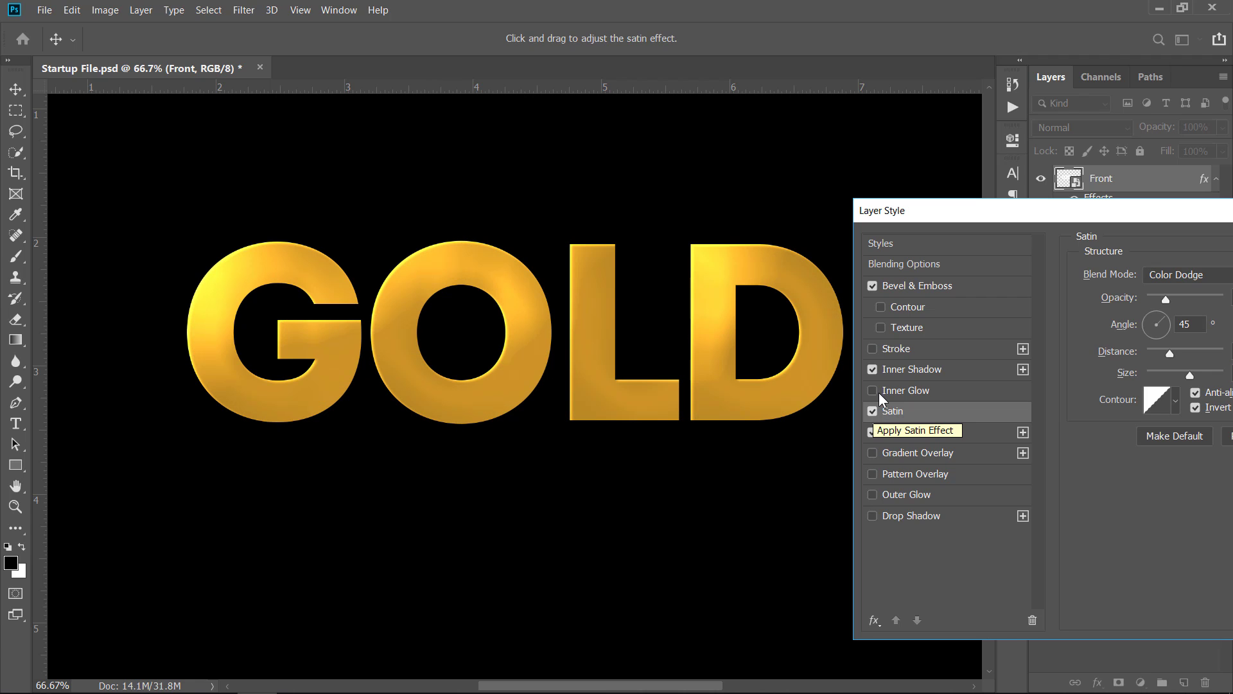
drag(975, 204, 775, 204)
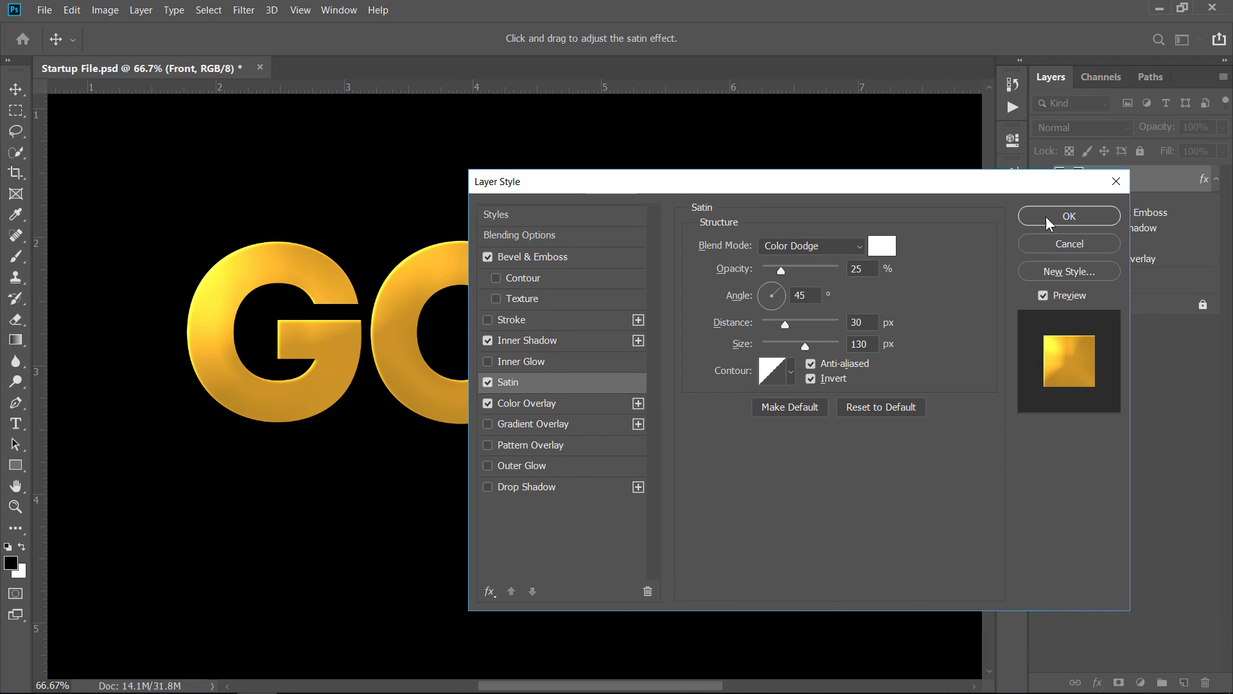
click(1068, 219)
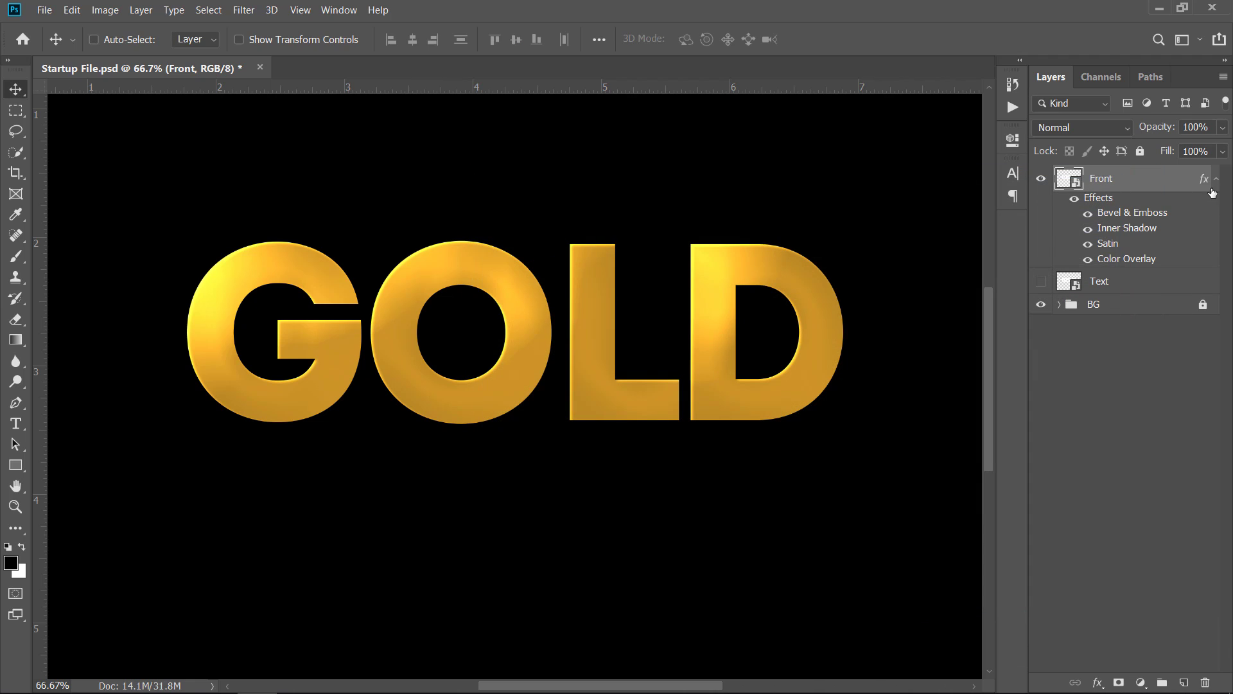
- Collapse the Front layer's effects list, put the layer in a new group and name the group Front
click(1216, 181)
drag(1195, 181, 1164, 682)
double_click(1107, 180)
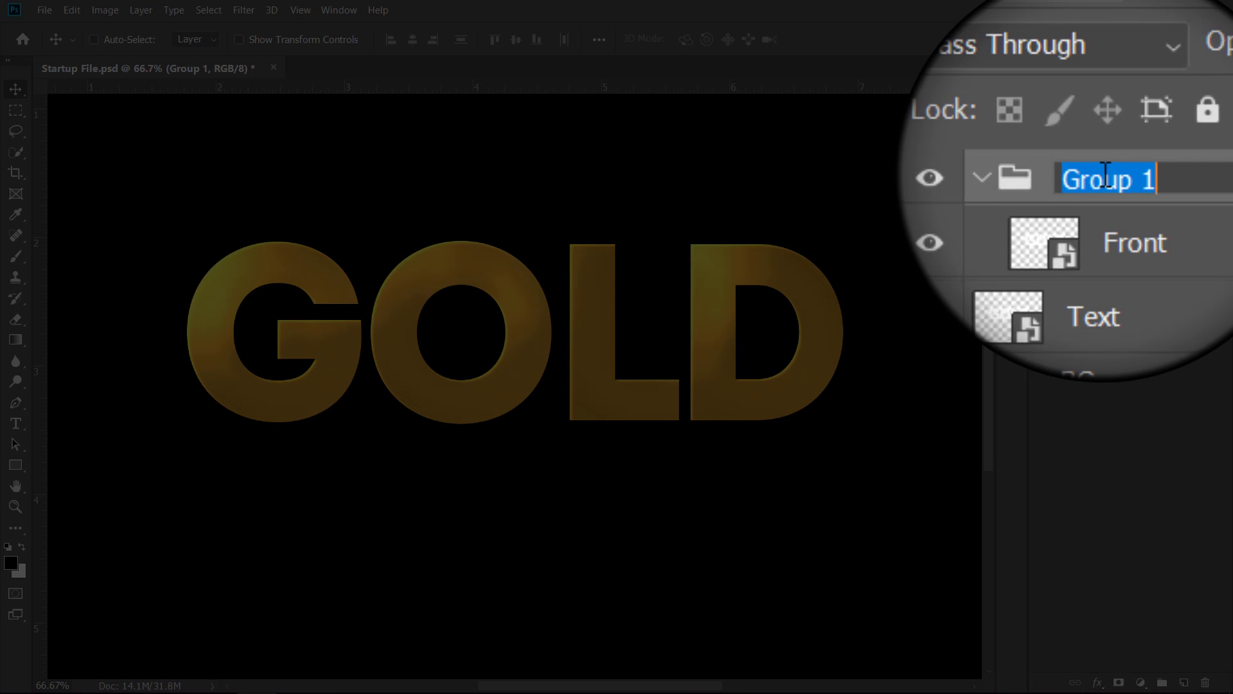
text(Front)
key(Return)
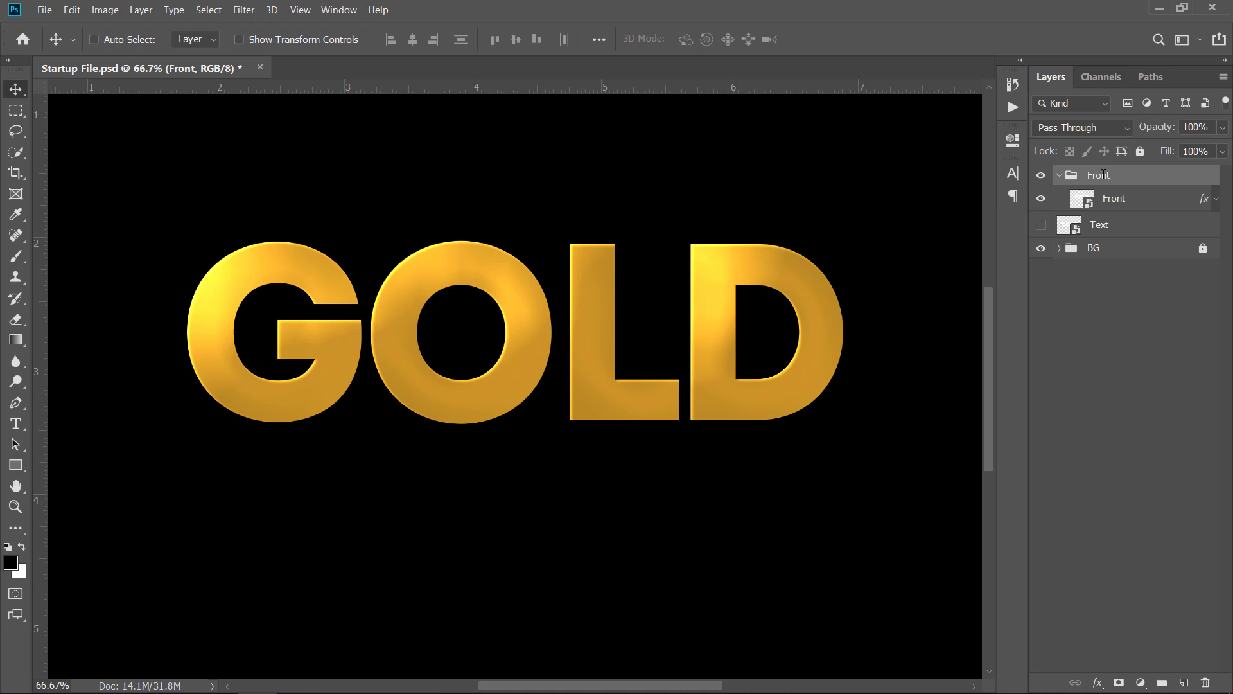
- Collapse and hide the Front group and make the Text layer visible instead
click(1060, 175)
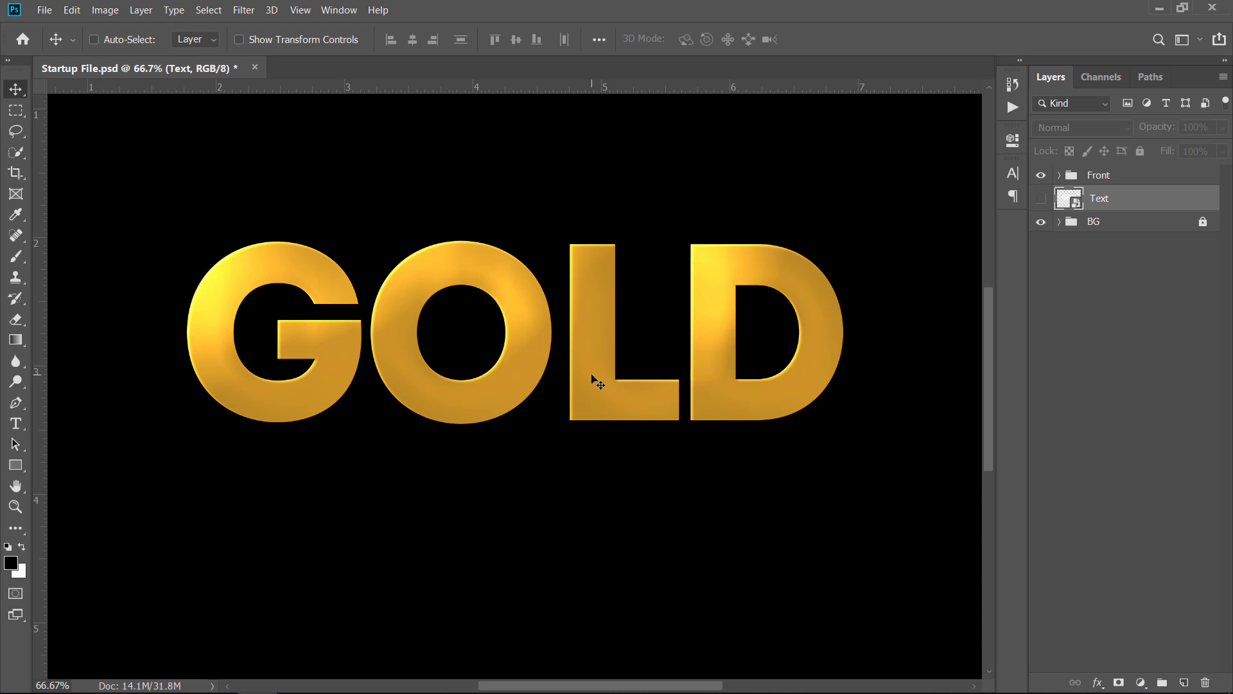
click(1041, 176)
click(1041, 198)
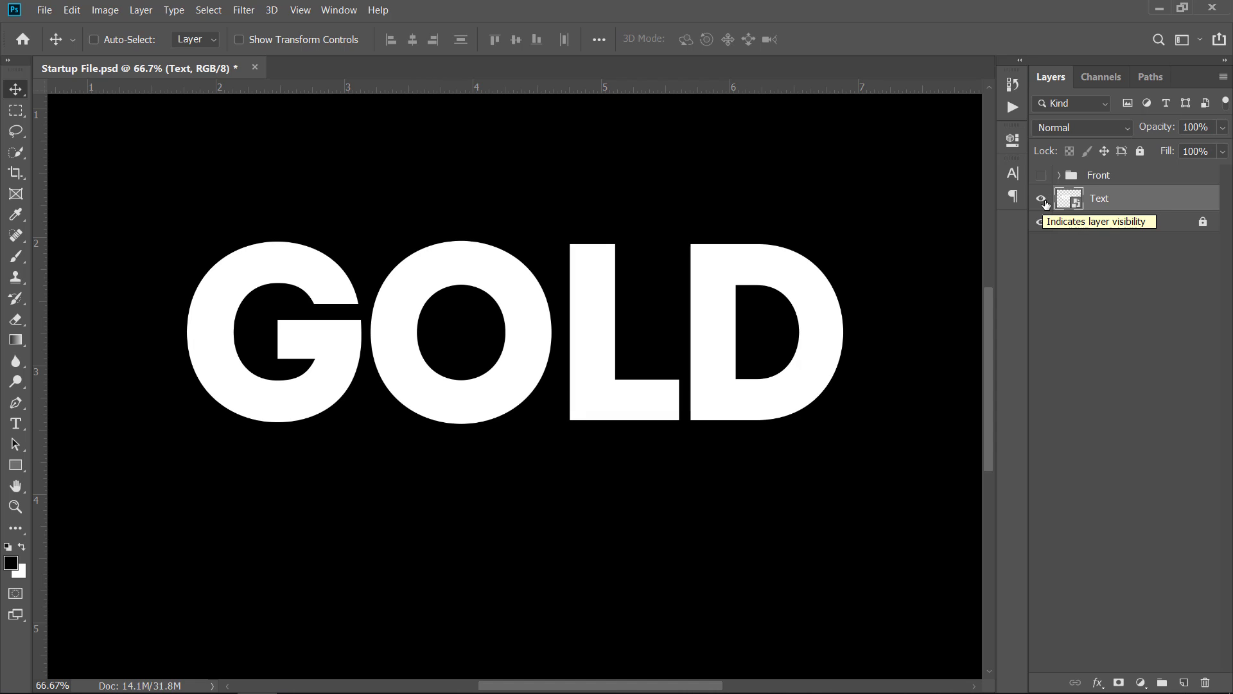
- Load the 3D Extruder Action file from the Assets folder into the actions list
click(336, 12)
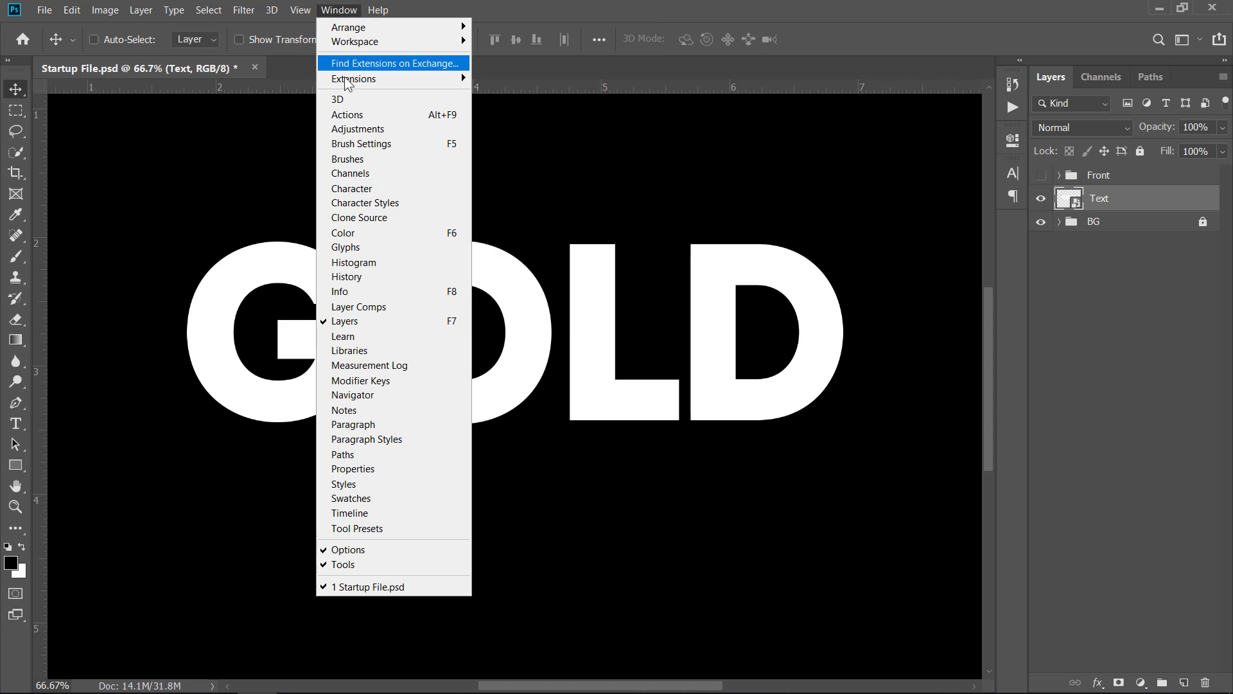
click(350, 114)
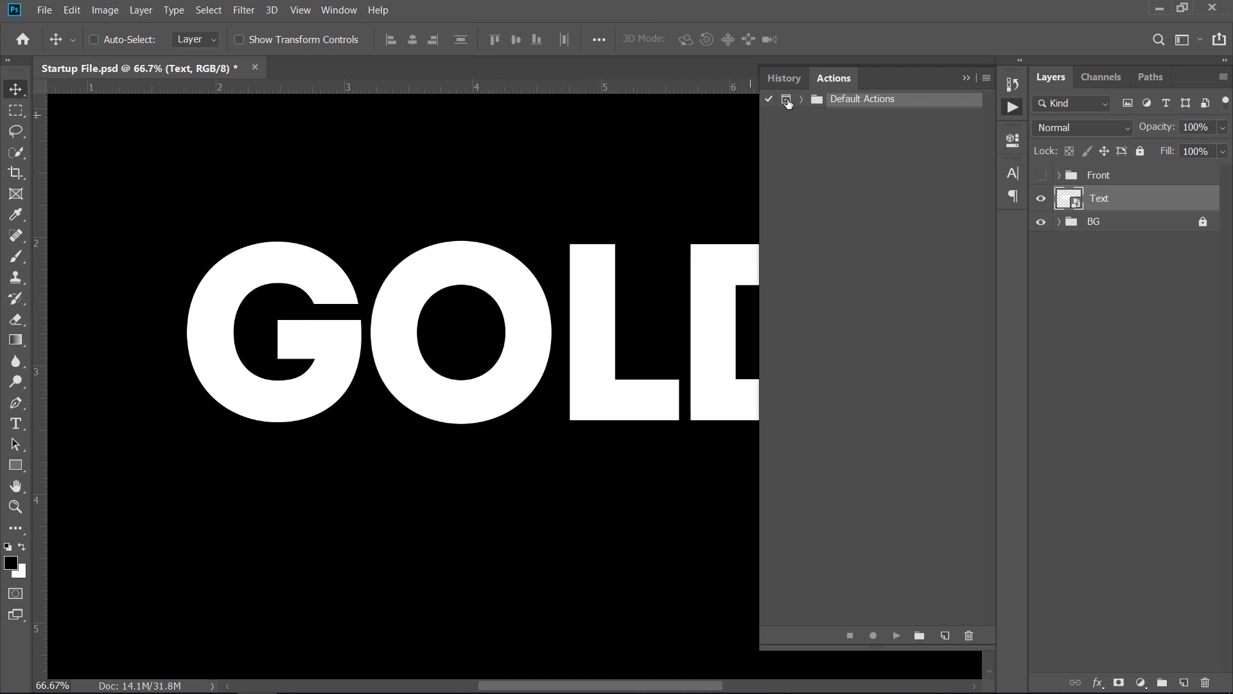
click(987, 78)
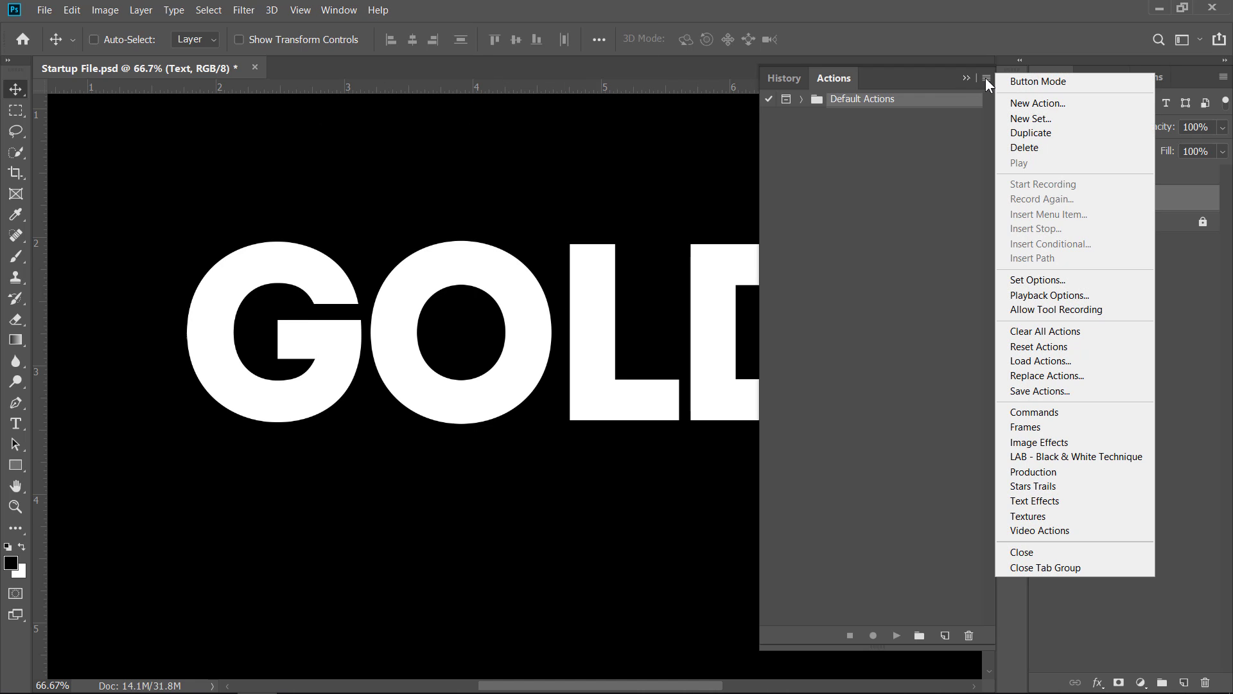
click(1037, 361)
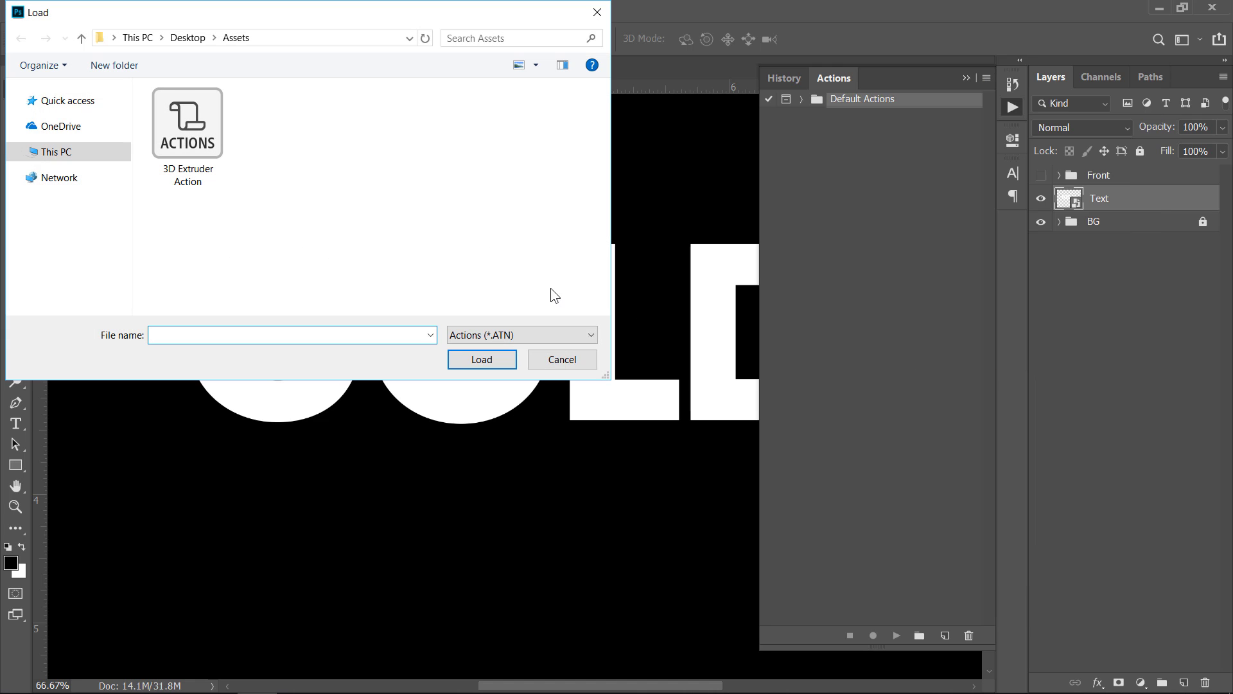
double_click(208, 145)
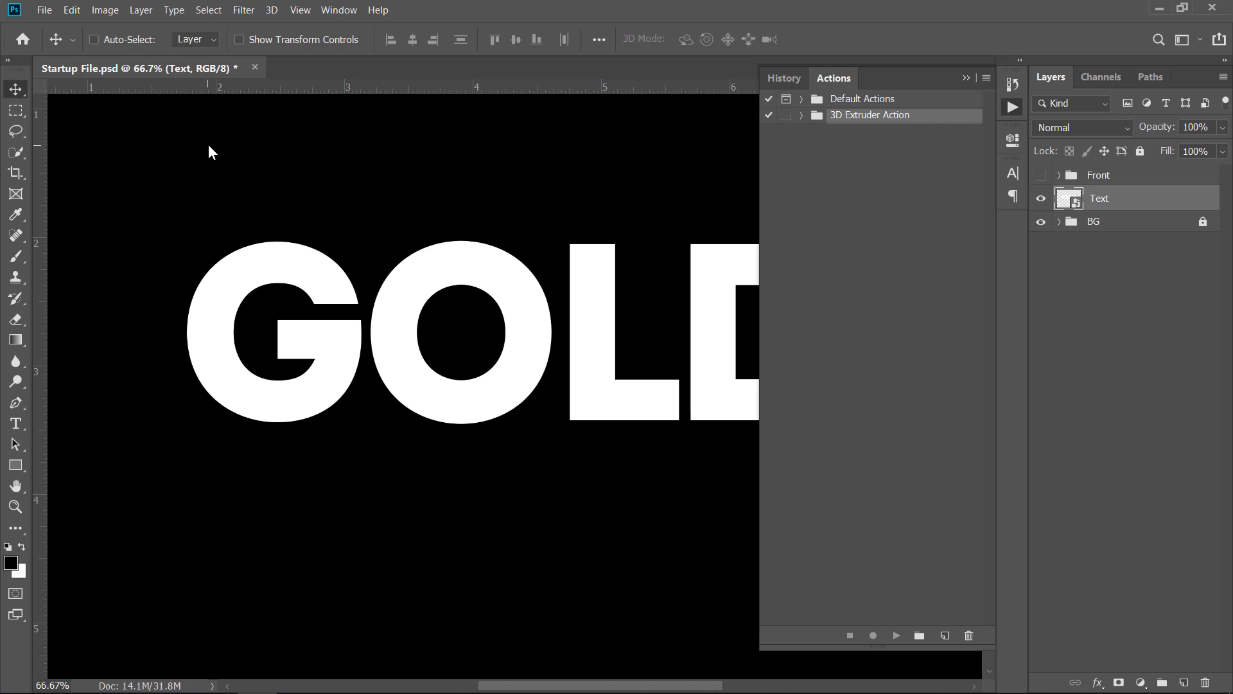
- Run the 99.8% action of the 3D Extruder Action set repeatedly on the Text layer until it reaches Text copy 53
click(802, 115)
click(844, 136)
click(845, 150)
click(845, 136)
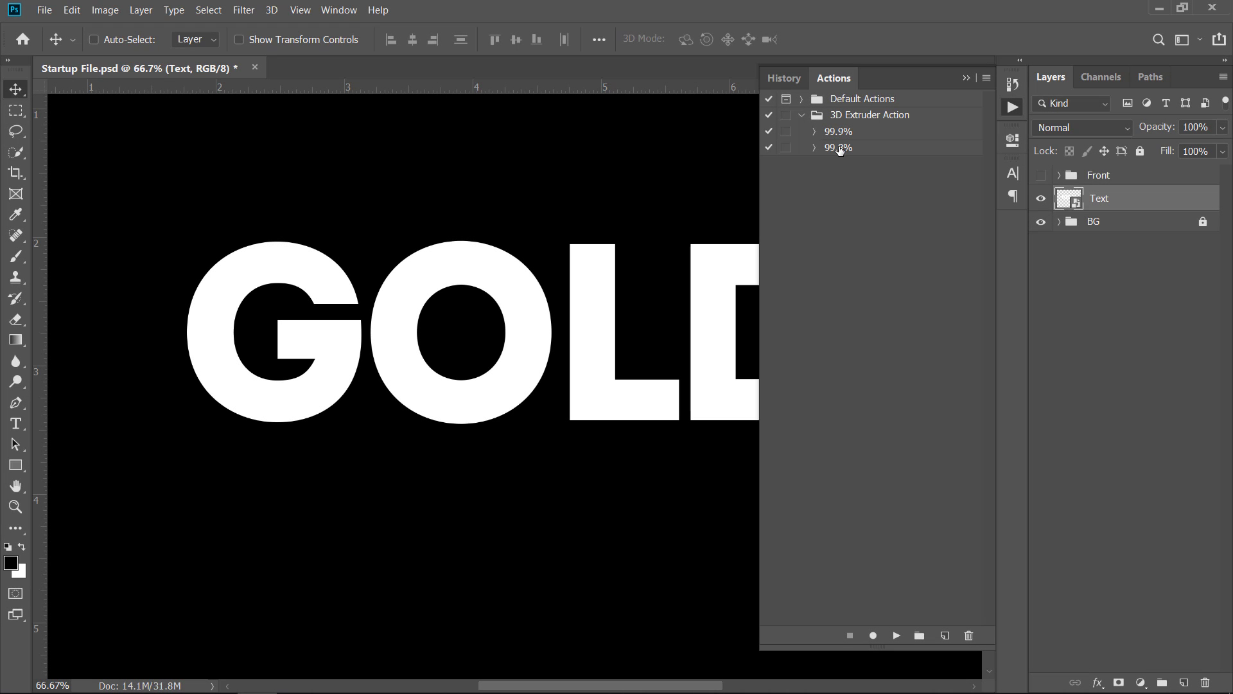
click(844, 150)
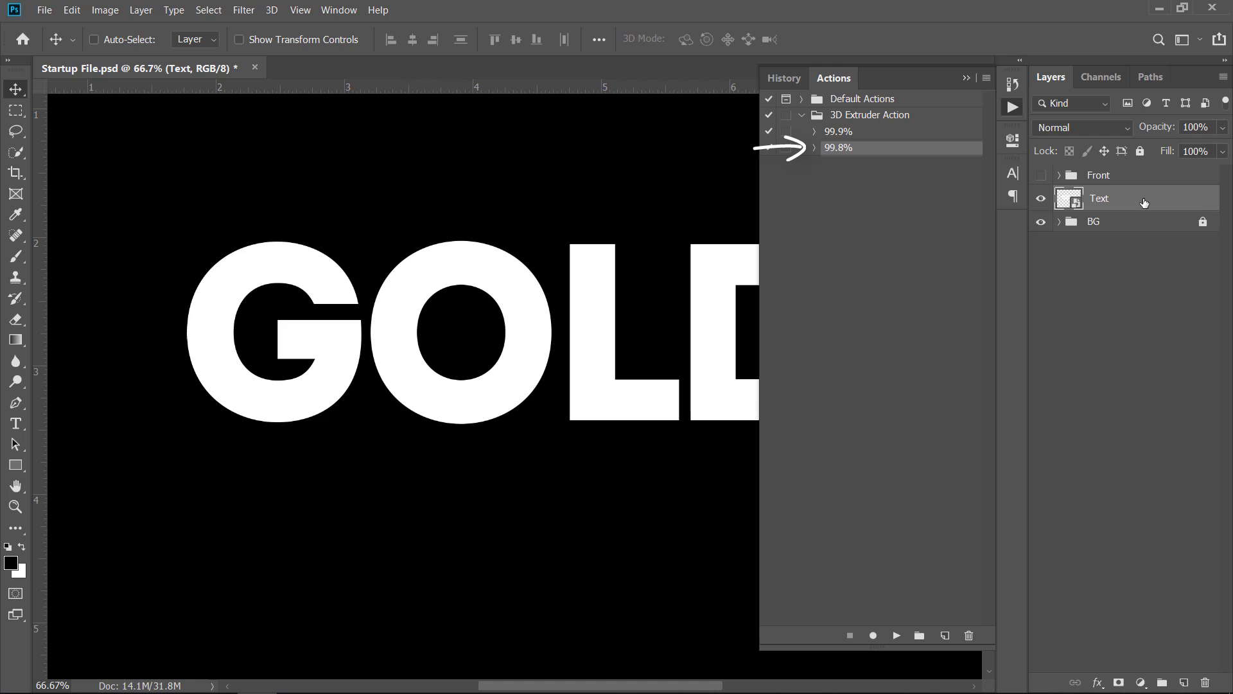
click(896, 636)
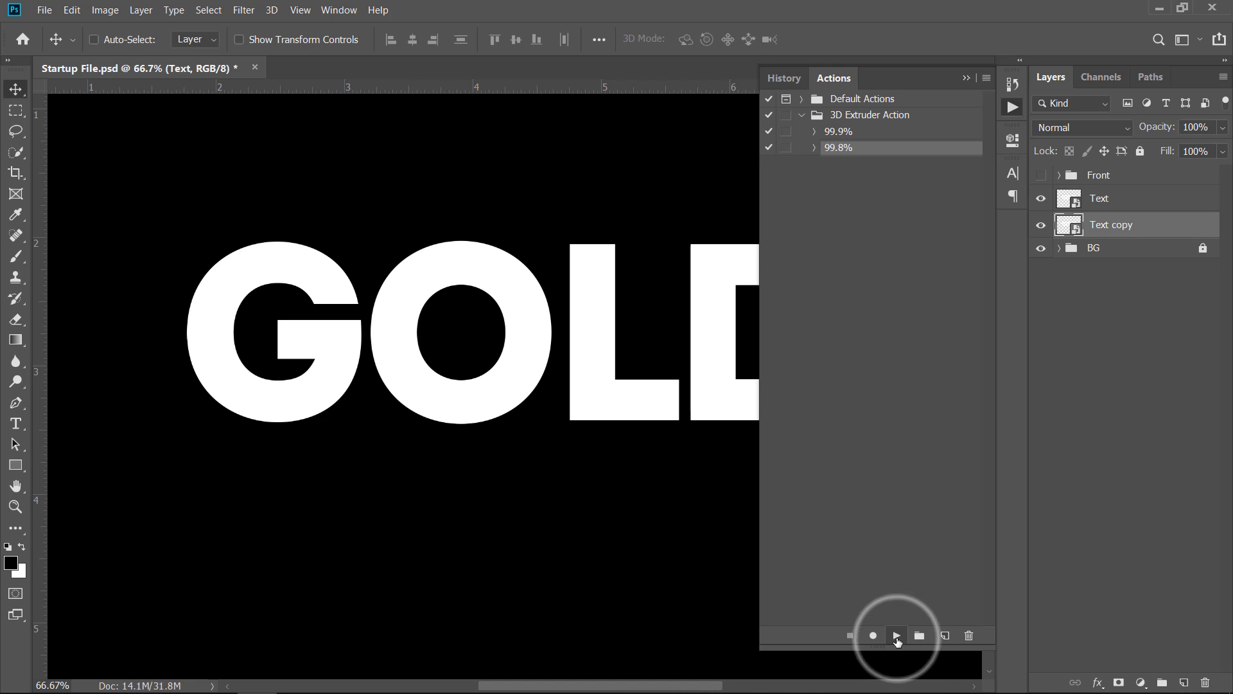
click(897, 636)
click(896, 636)
click(896, 635)
click(896, 636)
click(896, 636)
click(896, 636)
click(897, 636)
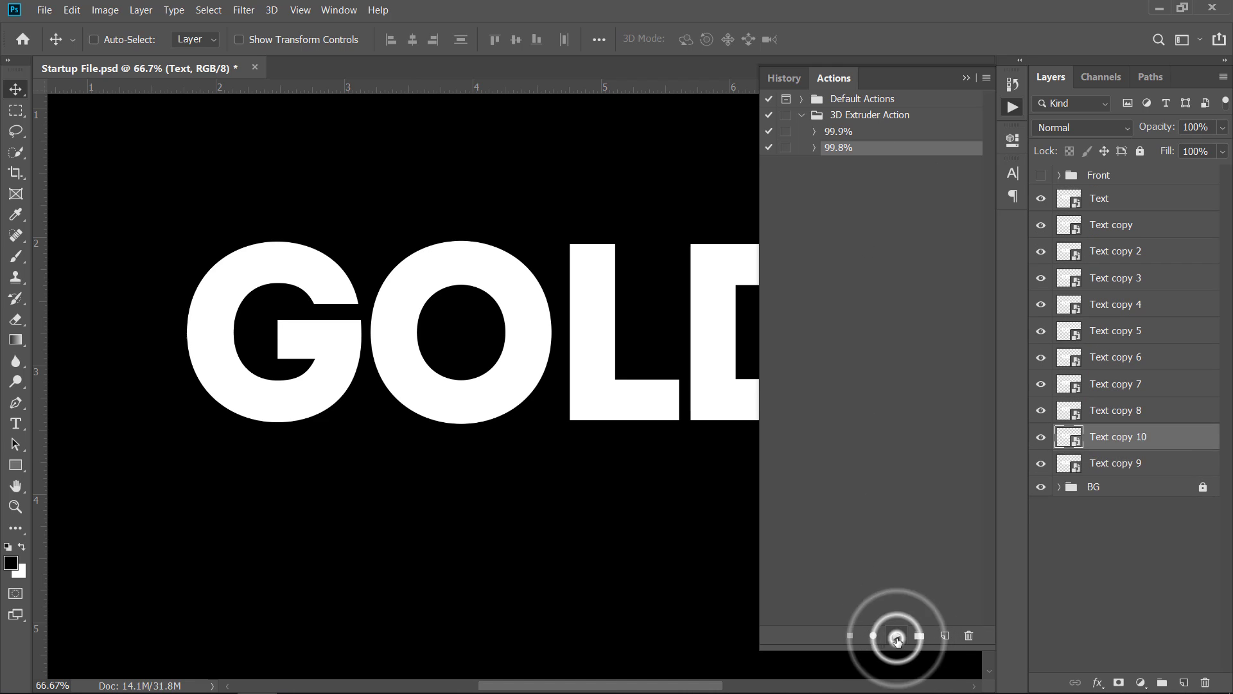
click(897, 635)
click(897, 636)
click(896, 636)
click(896, 636)
click(896, 636)
click(897, 636)
click(897, 636)
click(896, 636)
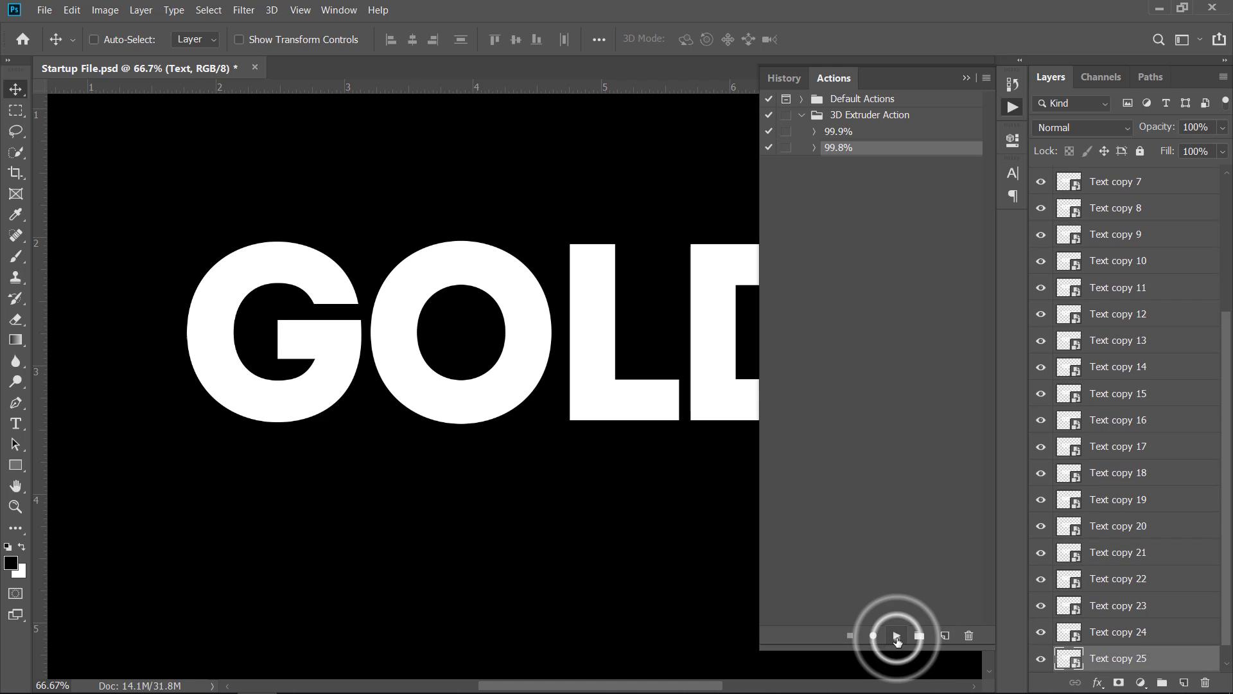
click(897, 636)
click(897, 636)
click(897, 636)
click(896, 636)
click(897, 636)
click(897, 636)
click(896, 636)
click(897, 636)
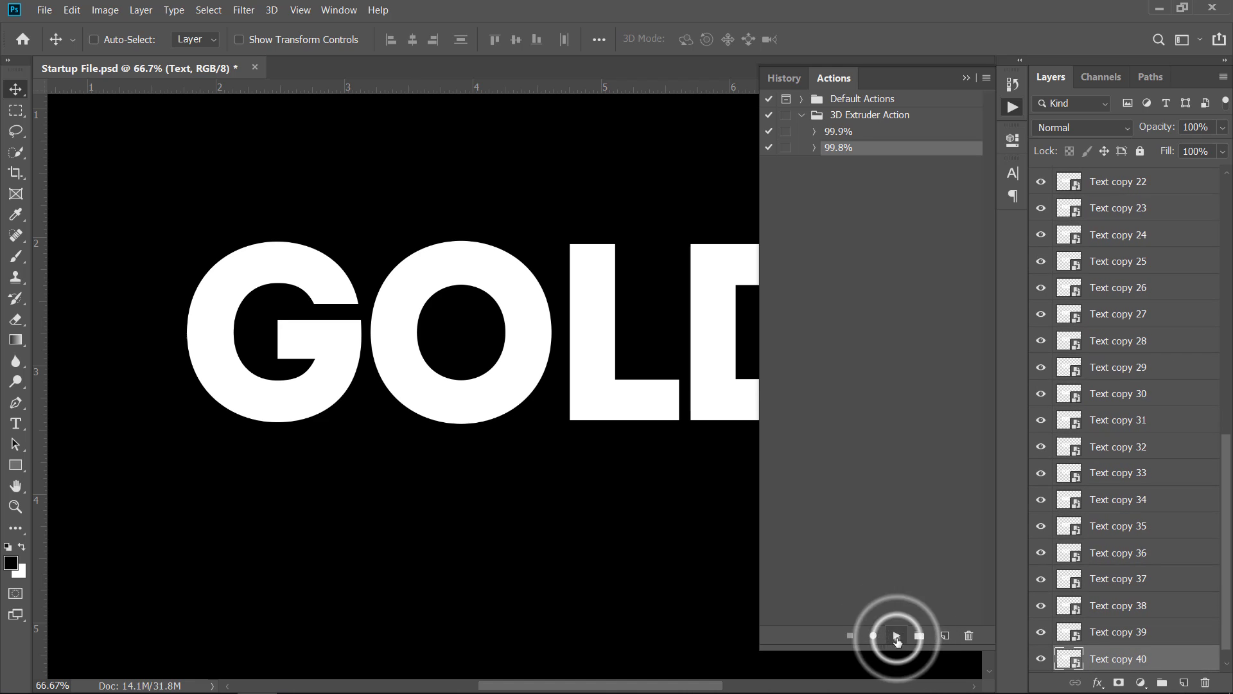
click(897, 636)
click(897, 636)
click(896, 635)
click(897, 636)
click(897, 636)
click(896, 636)
click(896, 636)
click(897, 636)
click(896, 636)
click(897, 636)
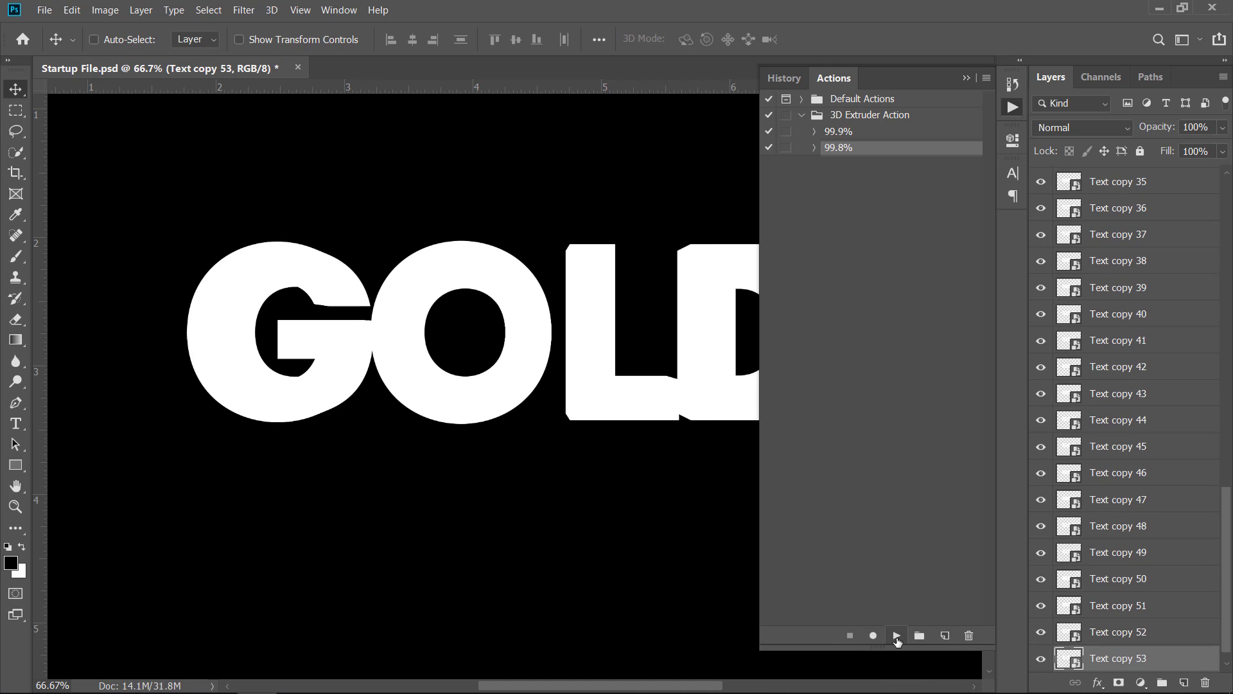
- Delete the three surplus layers Text copy 51 to Text copy 53
key(Delete)
key(Delete)
key(Delete)
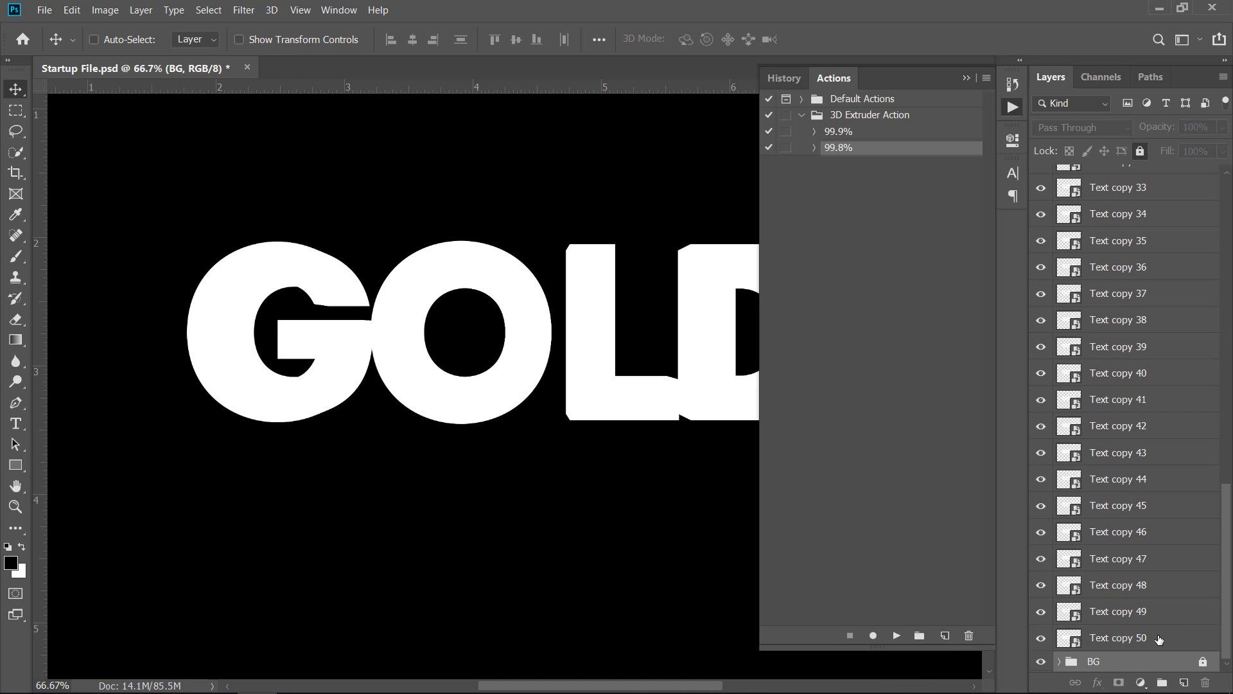
- Group all layers from Text to Text copy 50, name the group 3D and collapse the actions list
click(1159, 635)
drag(1228, 622, 1226, 233)
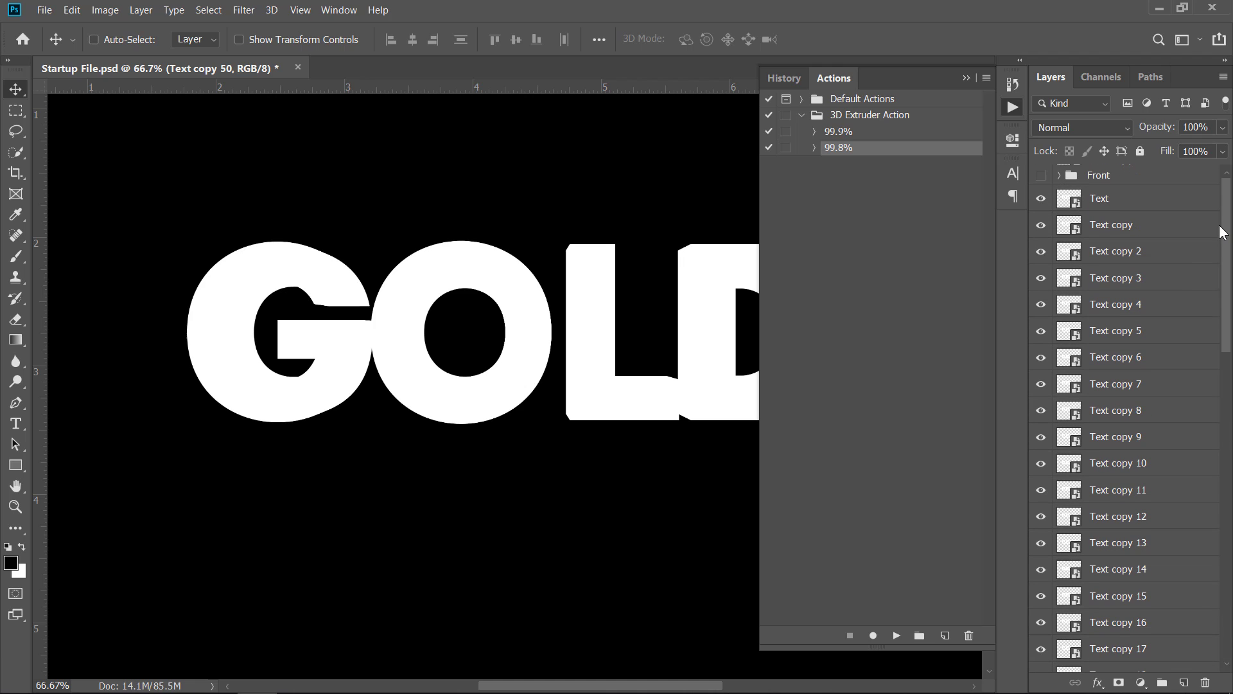
shift+click(1128, 207)
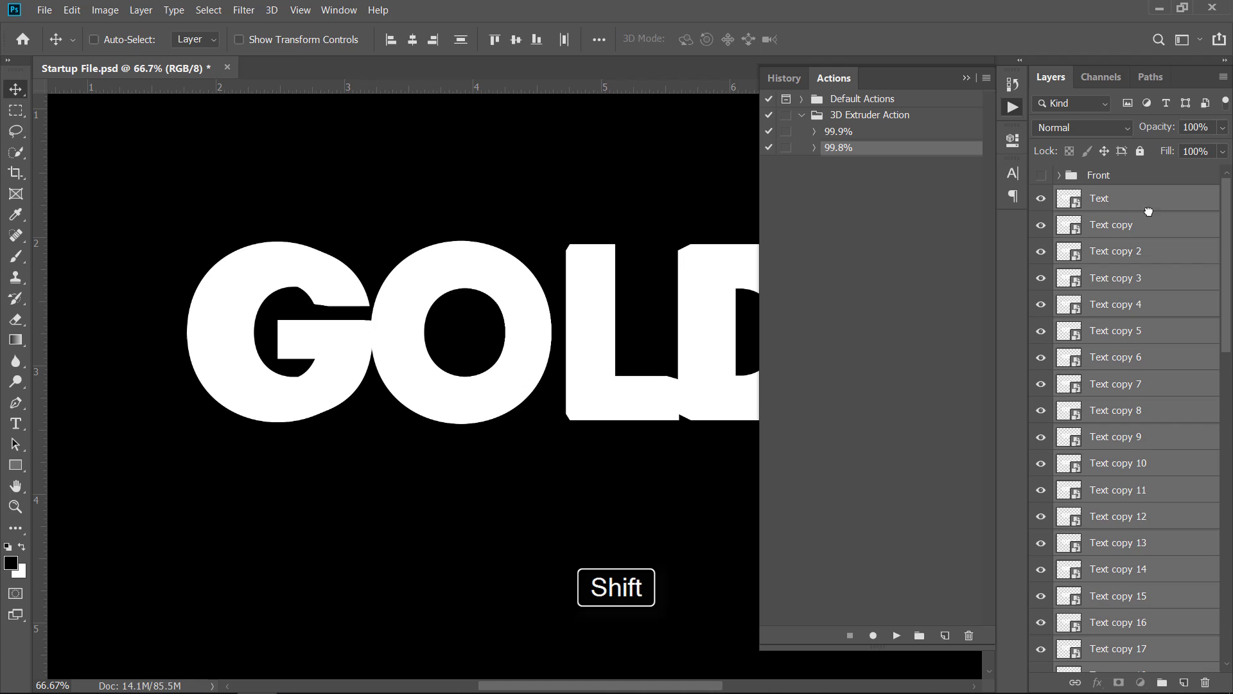
drag(1150, 206, 1167, 686)
double_click(1106, 201)
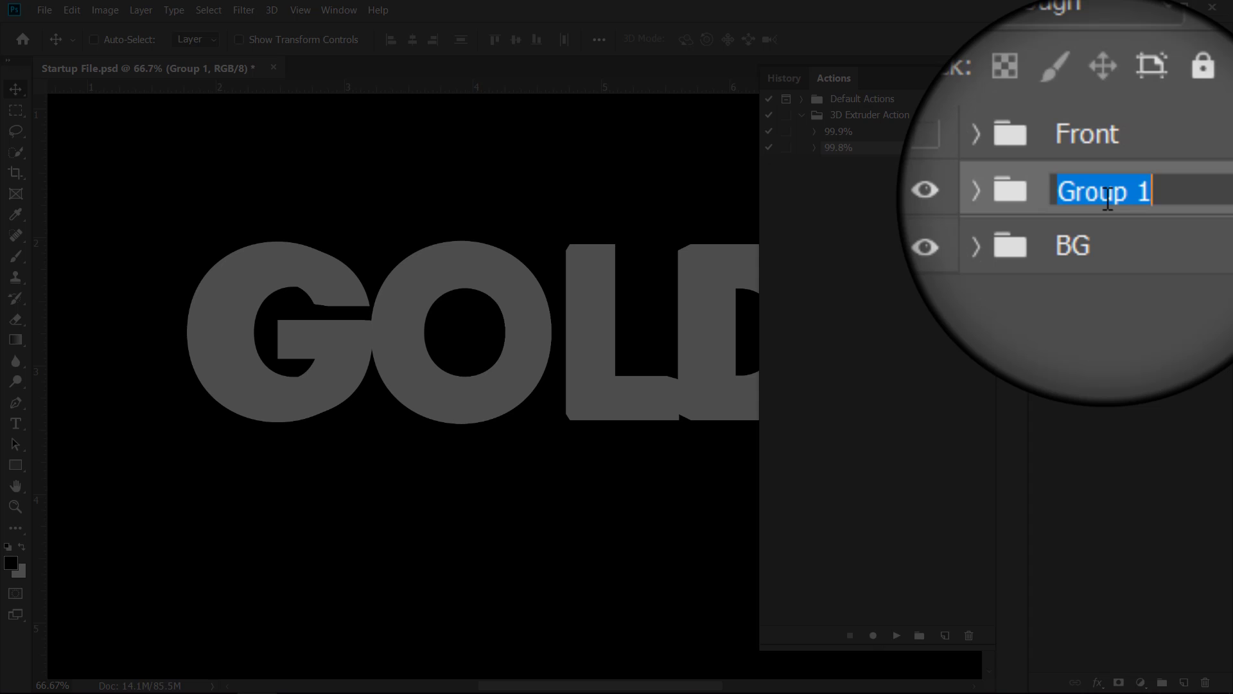
text(3D)
key(Return)
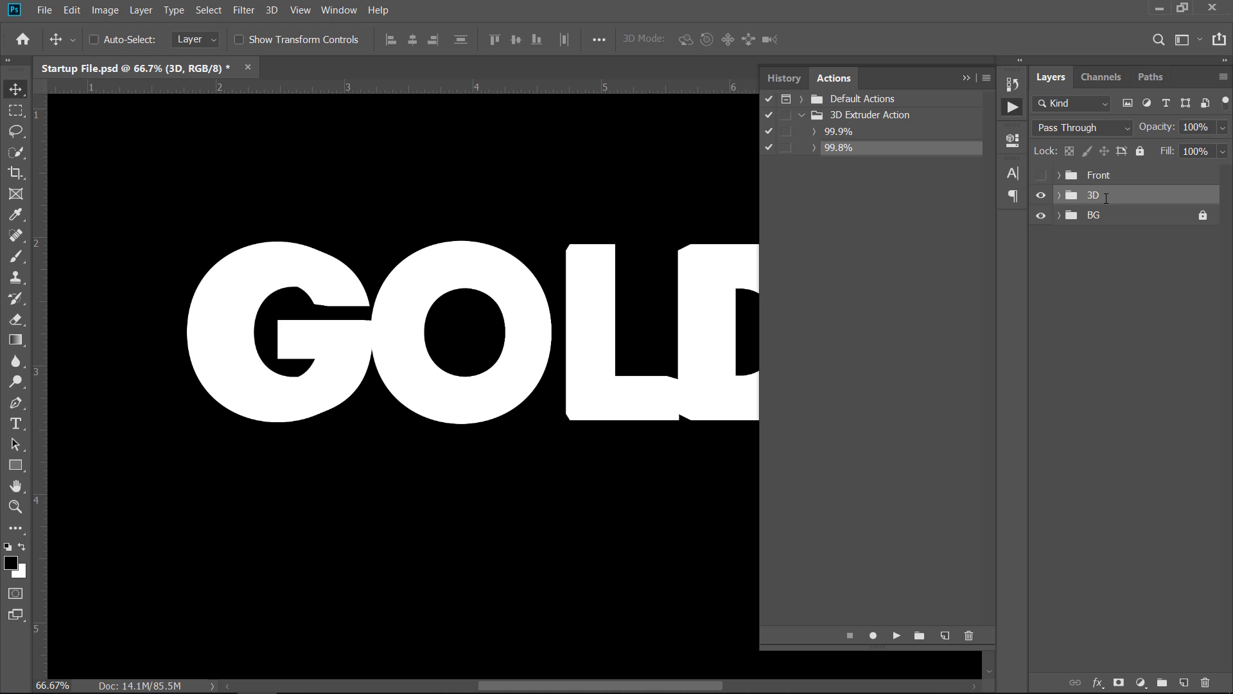
click(967, 77)
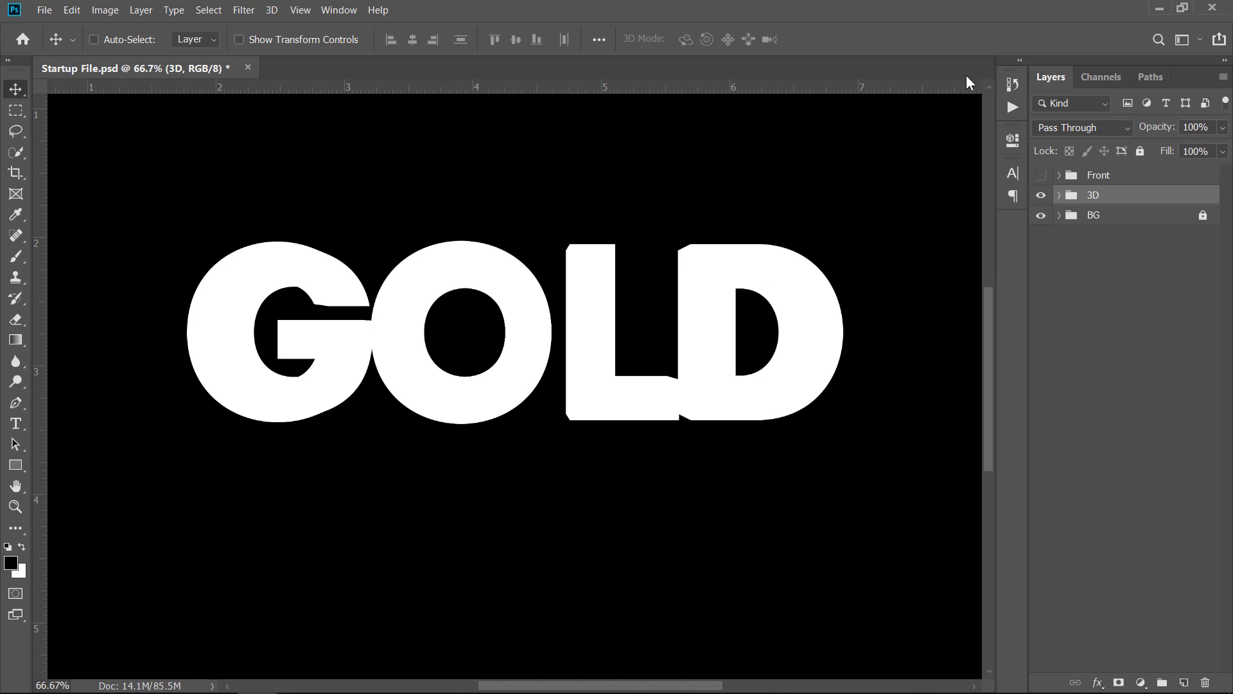
- Add a Stroke effect with a size of 30 px to the topmost Text layer in the 3D group
click(1059, 196)
click(1157, 220)
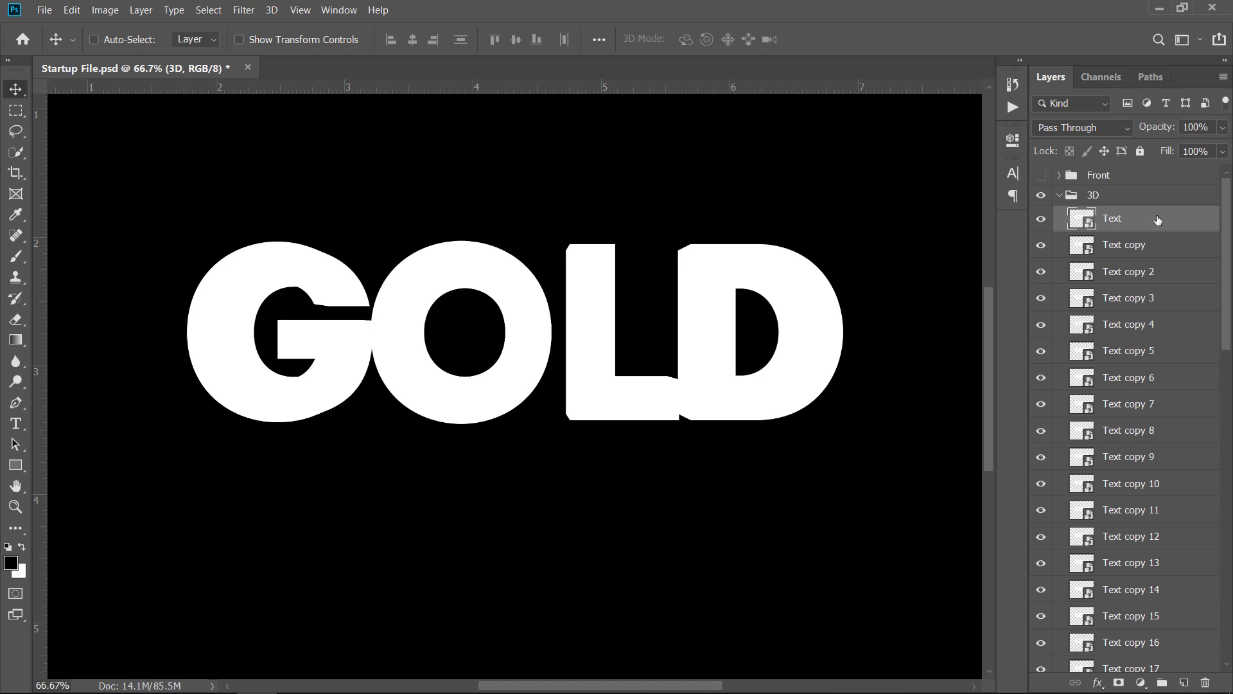
double_click(1165, 221)
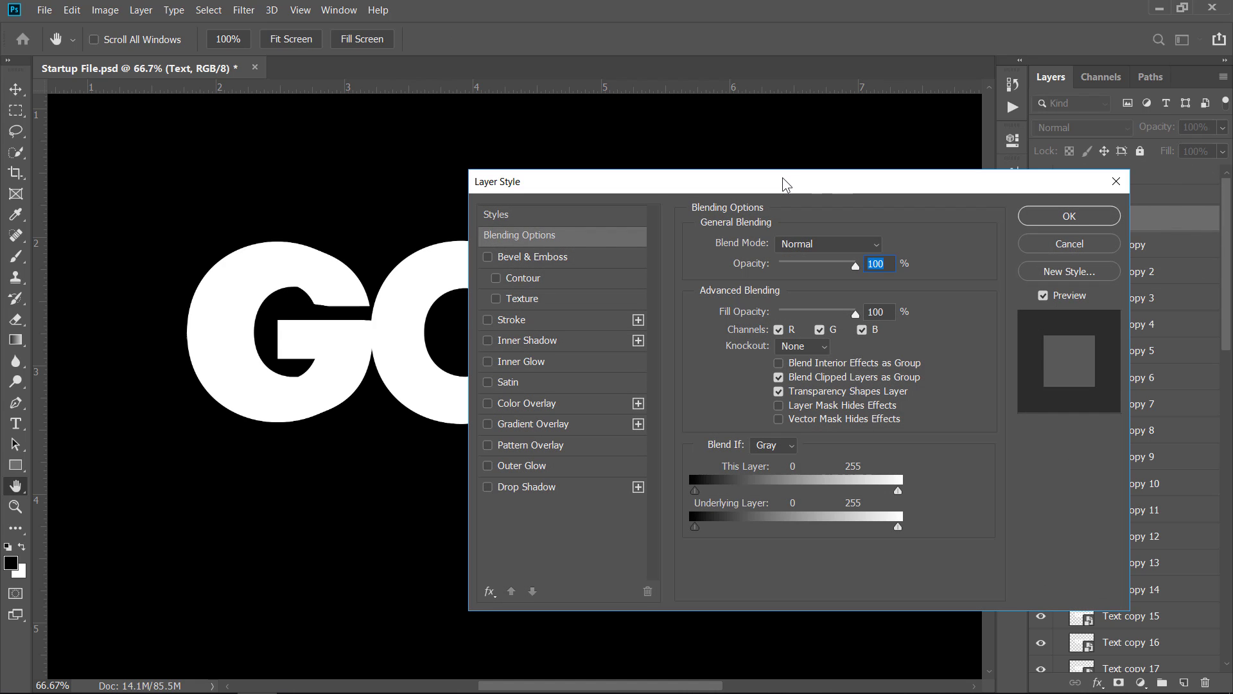
drag(785, 184, 994, 183)
click(801, 324)
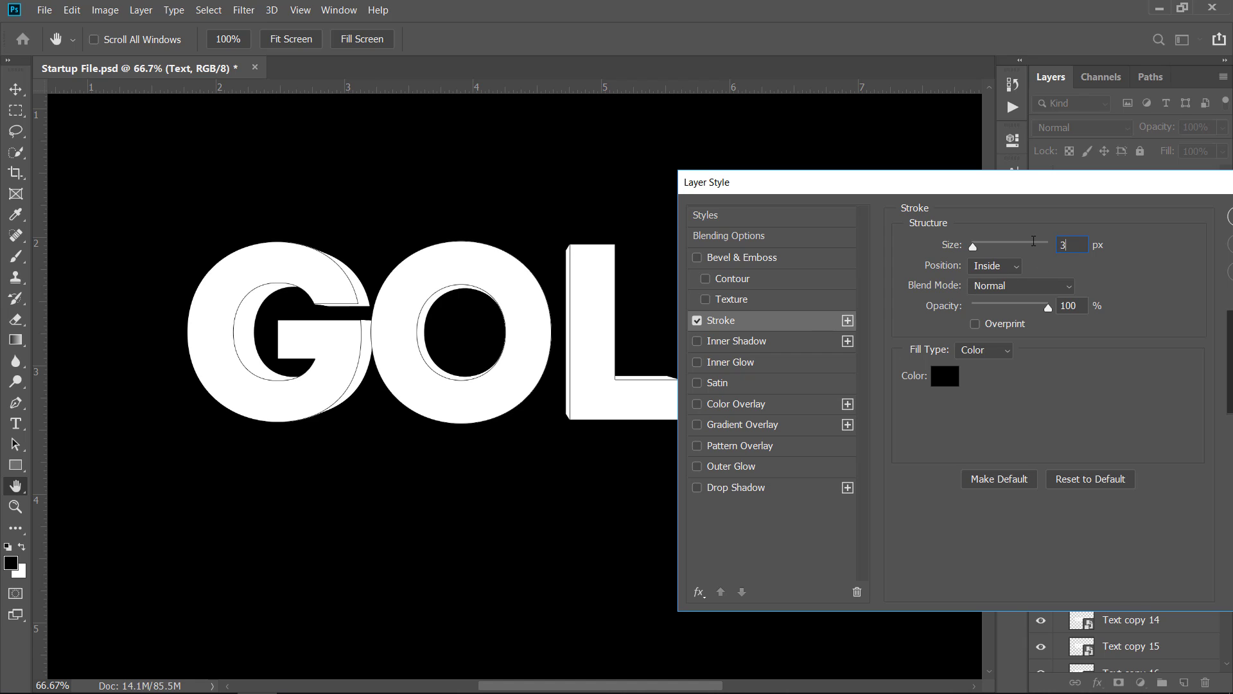
text(0)
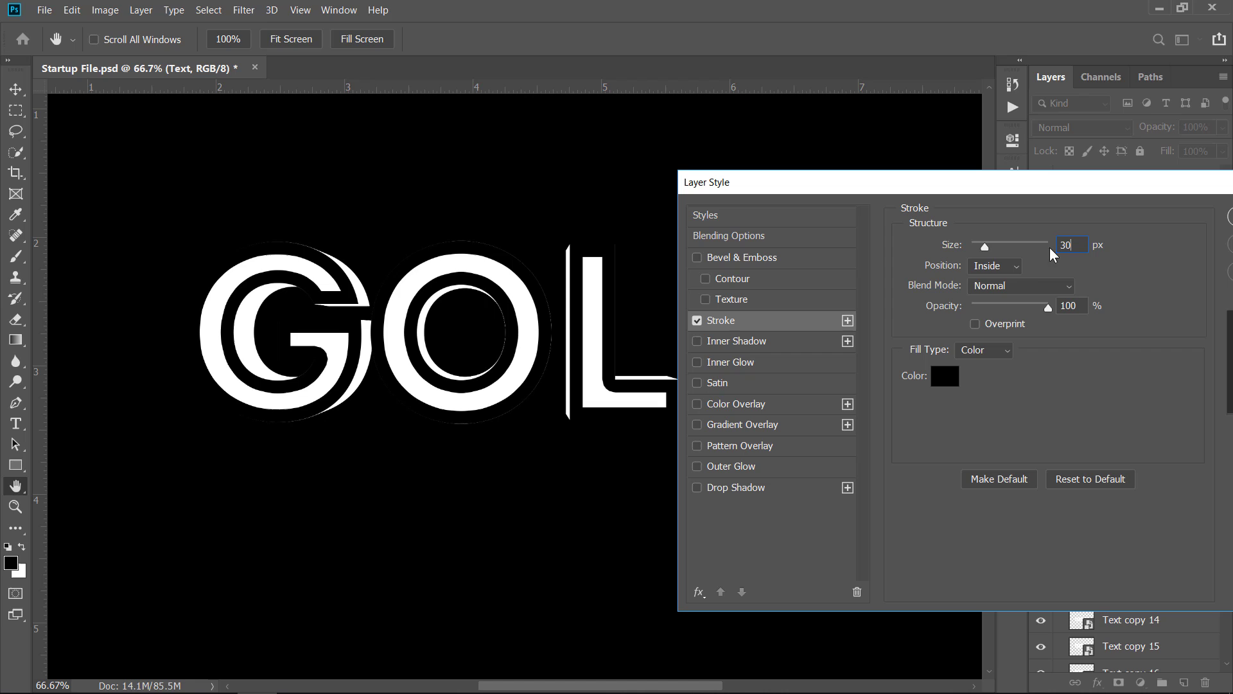
- Set the stroke's position to Inside, blend mode to Normal, opacity to 100% and fill type to Gradient
click(1014, 267)
click(1004, 297)
click(1003, 289)
click(1005, 240)
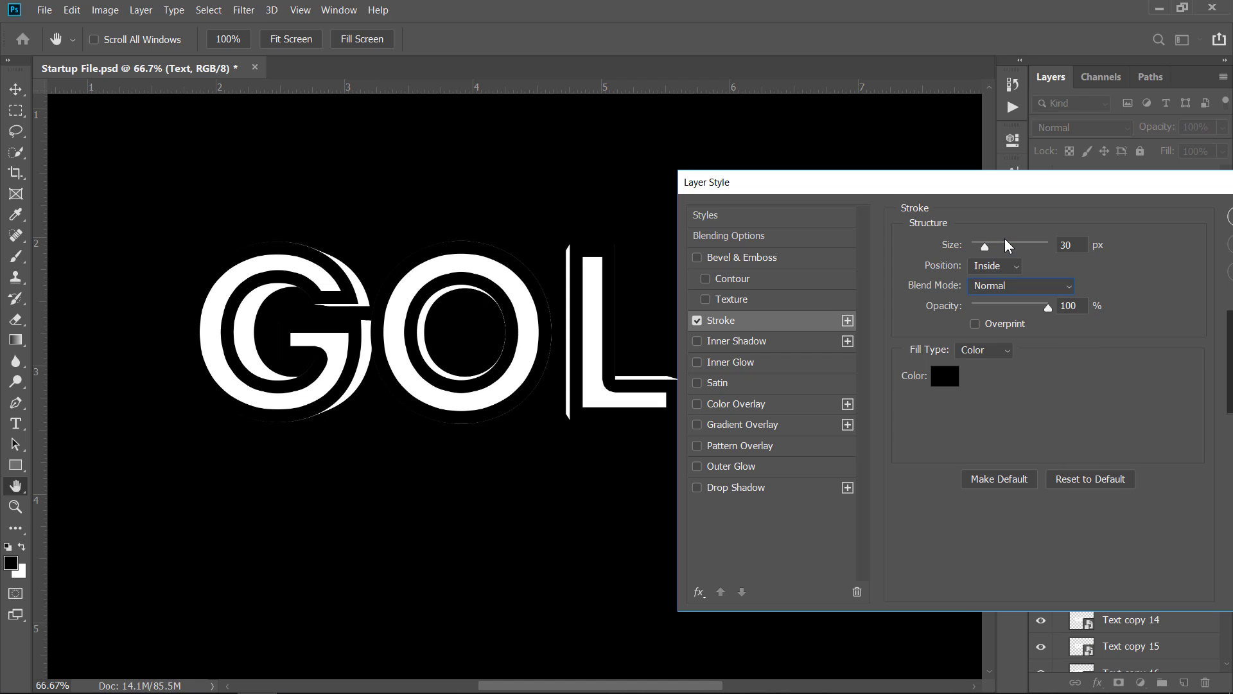
click(1049, 307)
click(994, 350)
click(990, 380)
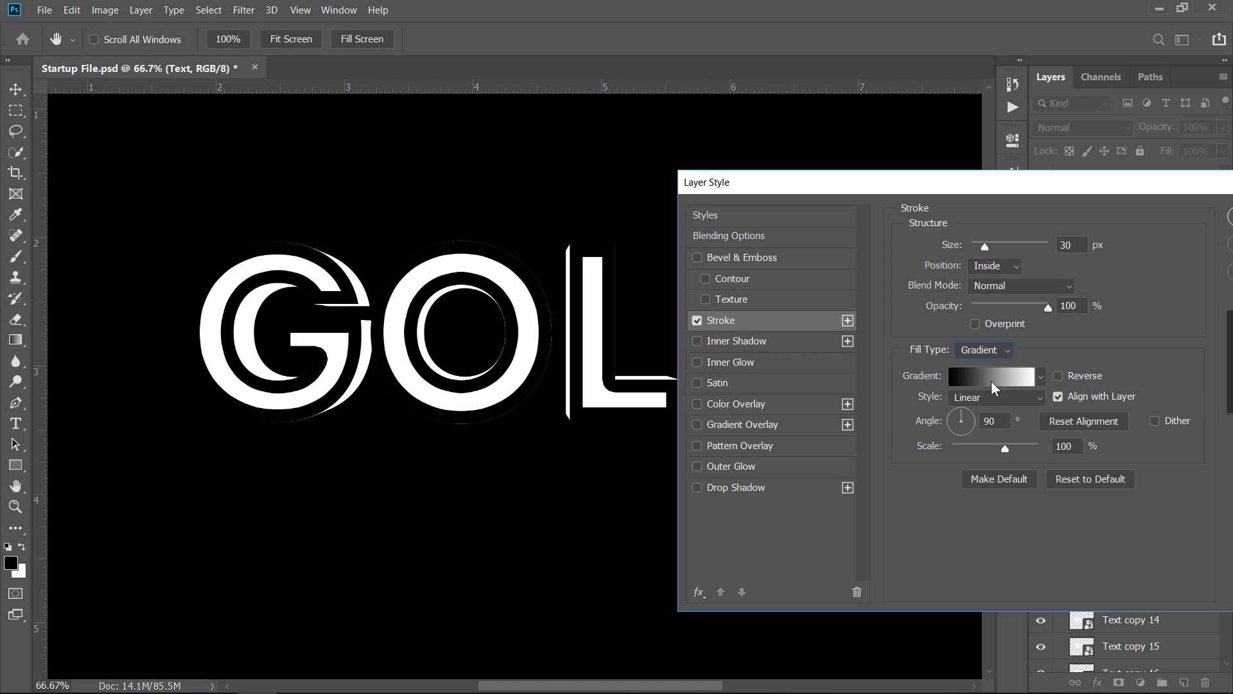
- Use the Foreground to Background preset for the stroke gradient and set the color stop at 0% to #886218
click(1032, 379)
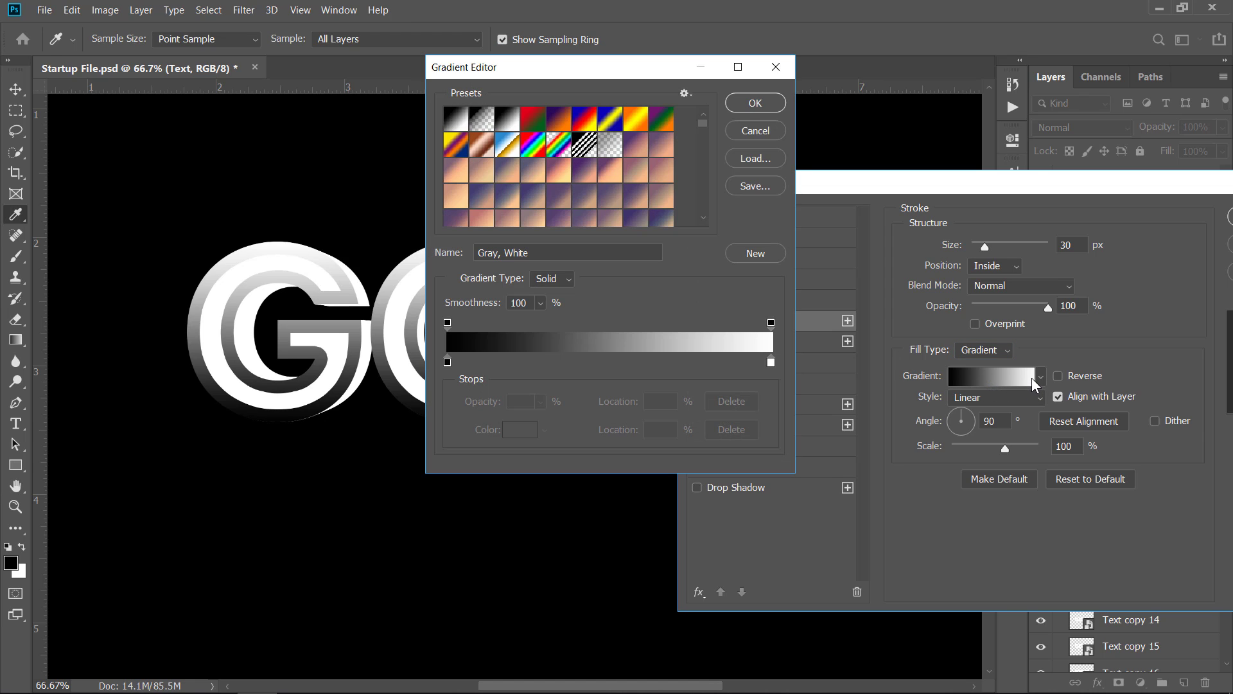
click(451, 127)
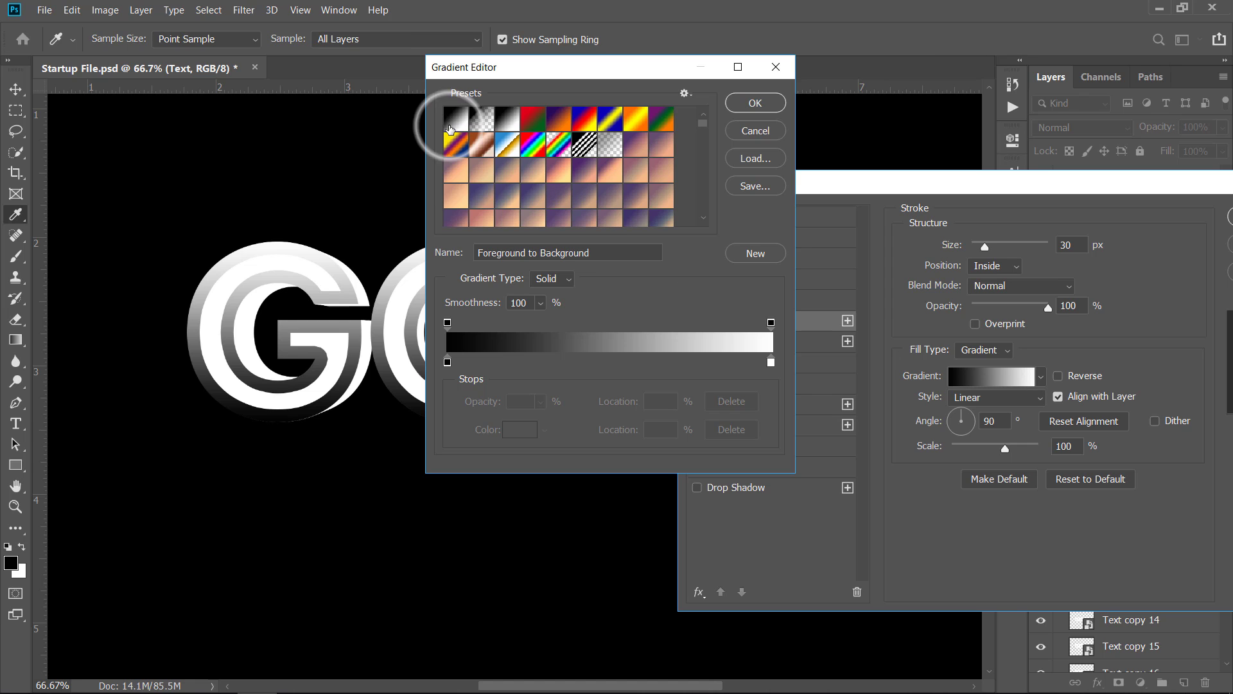
double_click(447, 362)
text(886218)
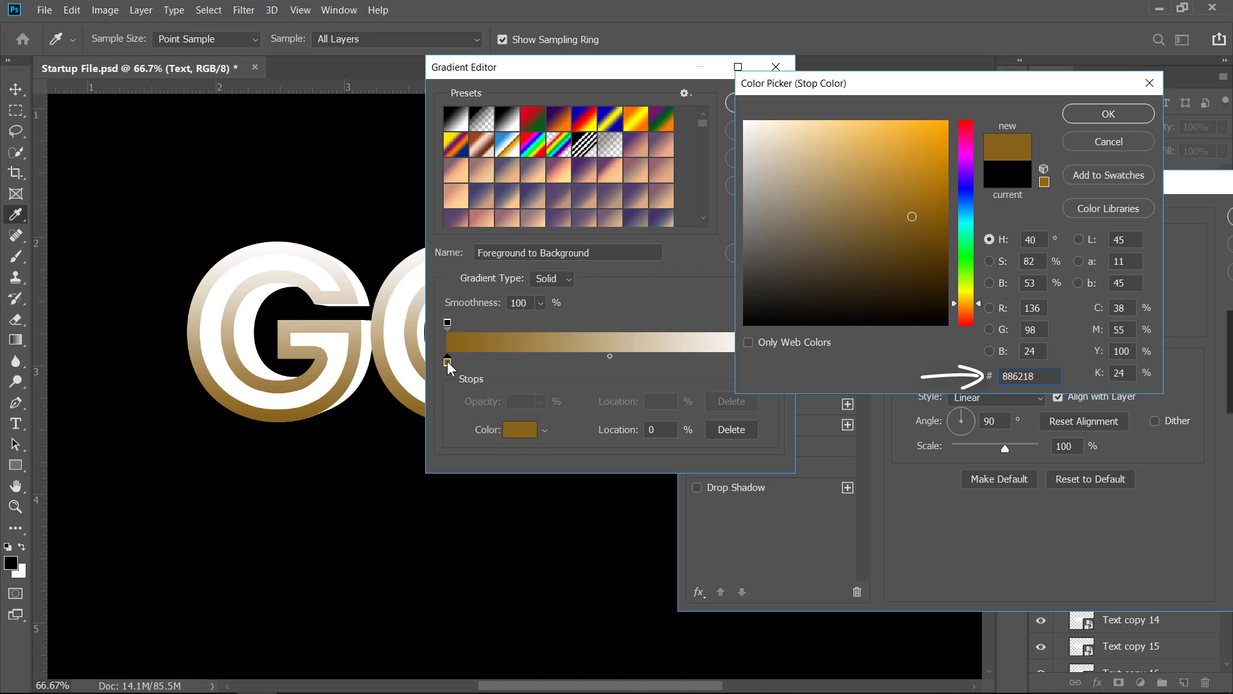
- Copy the hex code of the stop at 0% and accept its color
drag(1038, 374, 955, 374)
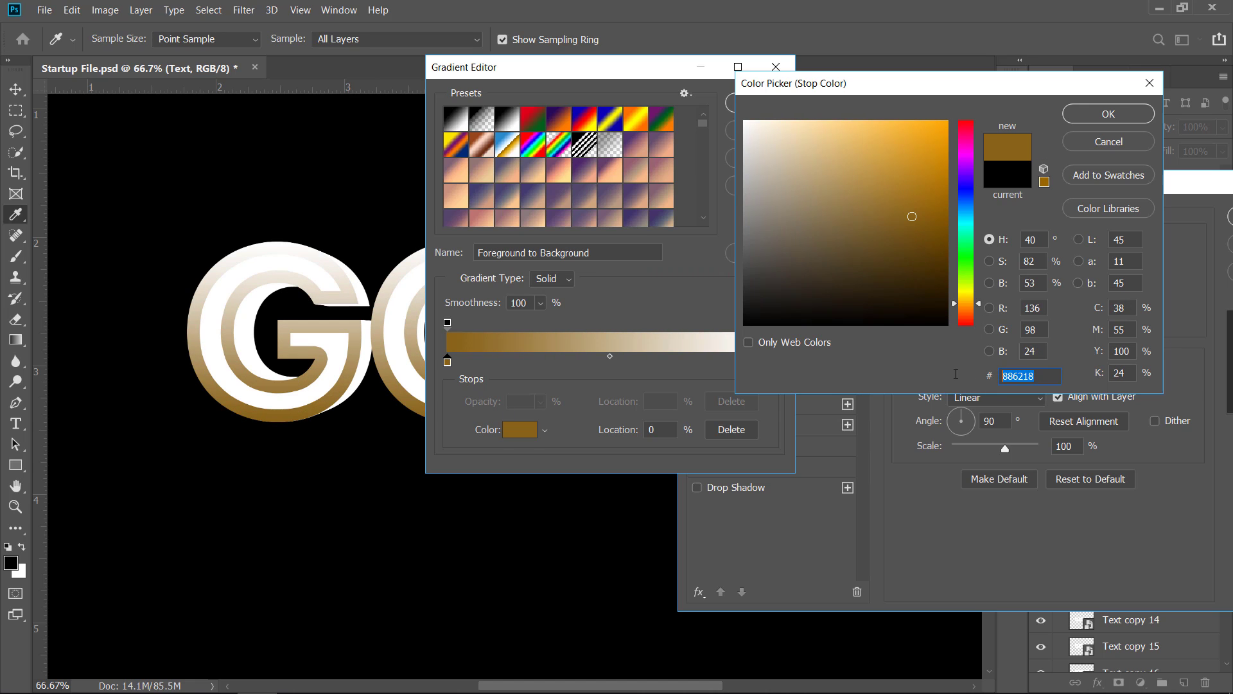
right_click(1018, 374)
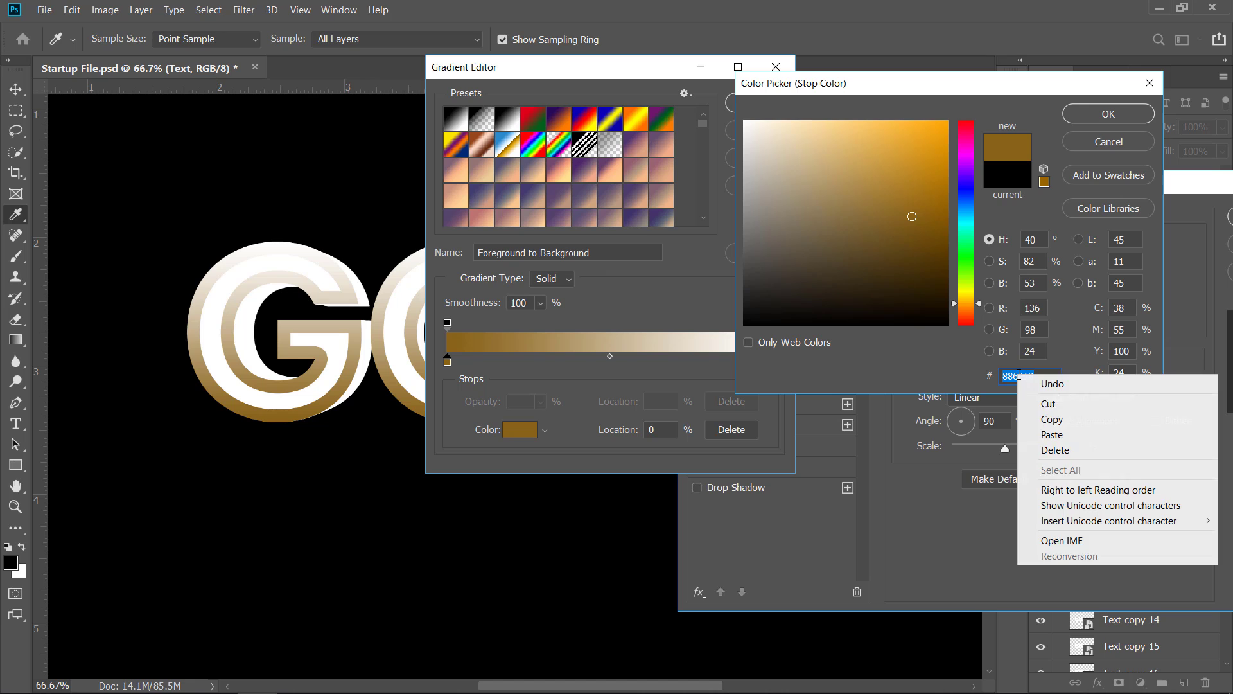
click(1028, 418)
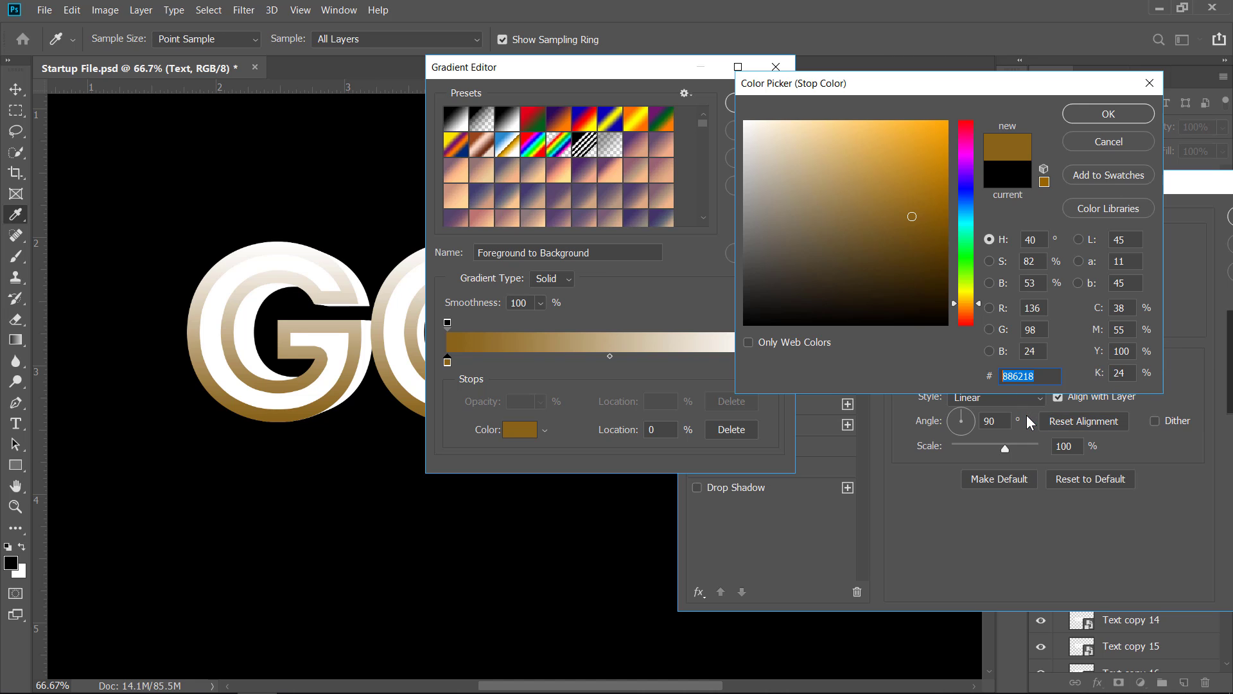
click(1104, 115)
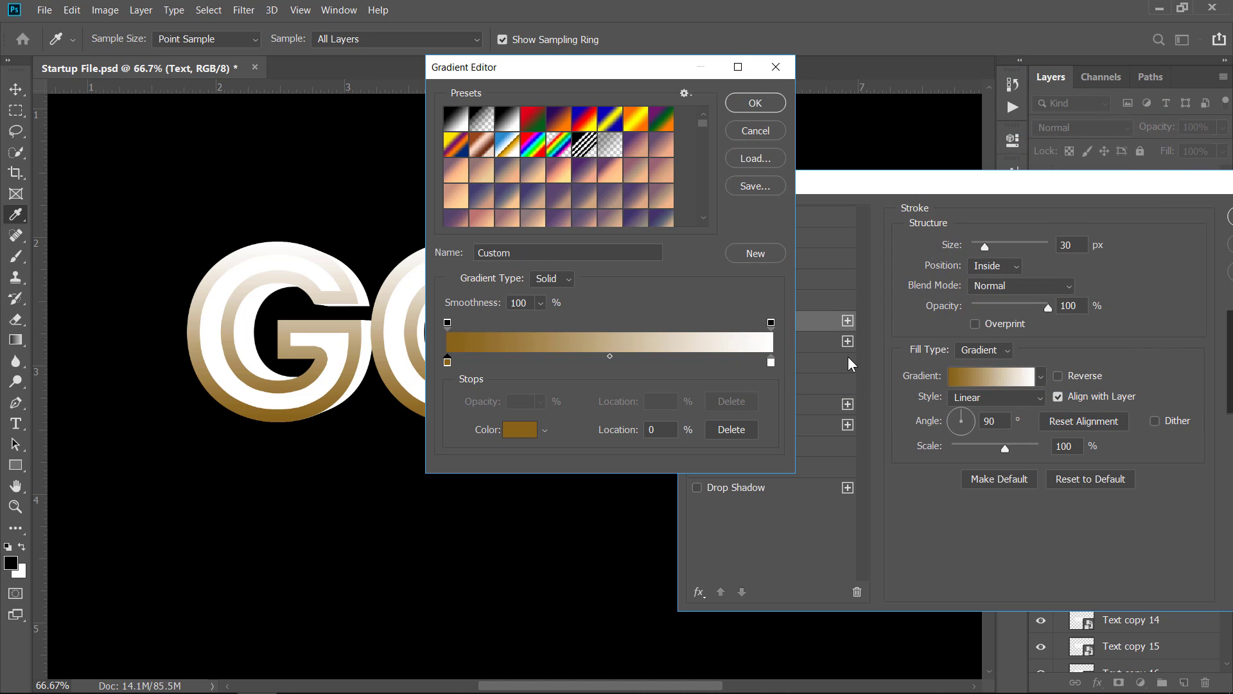
- Paste the copied hex code #886218 as the color of the stroke gradient's stop at 100%
double_click(770, 362)
right_click(1013, 375)
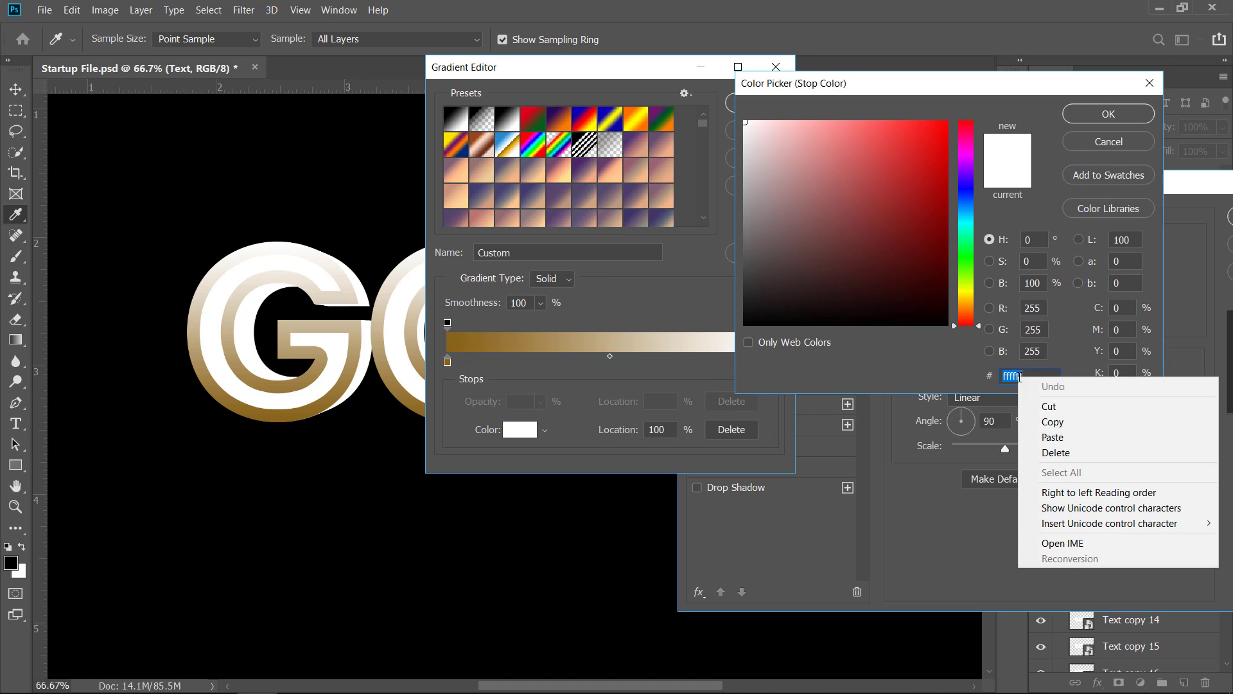
click(1035, 434)
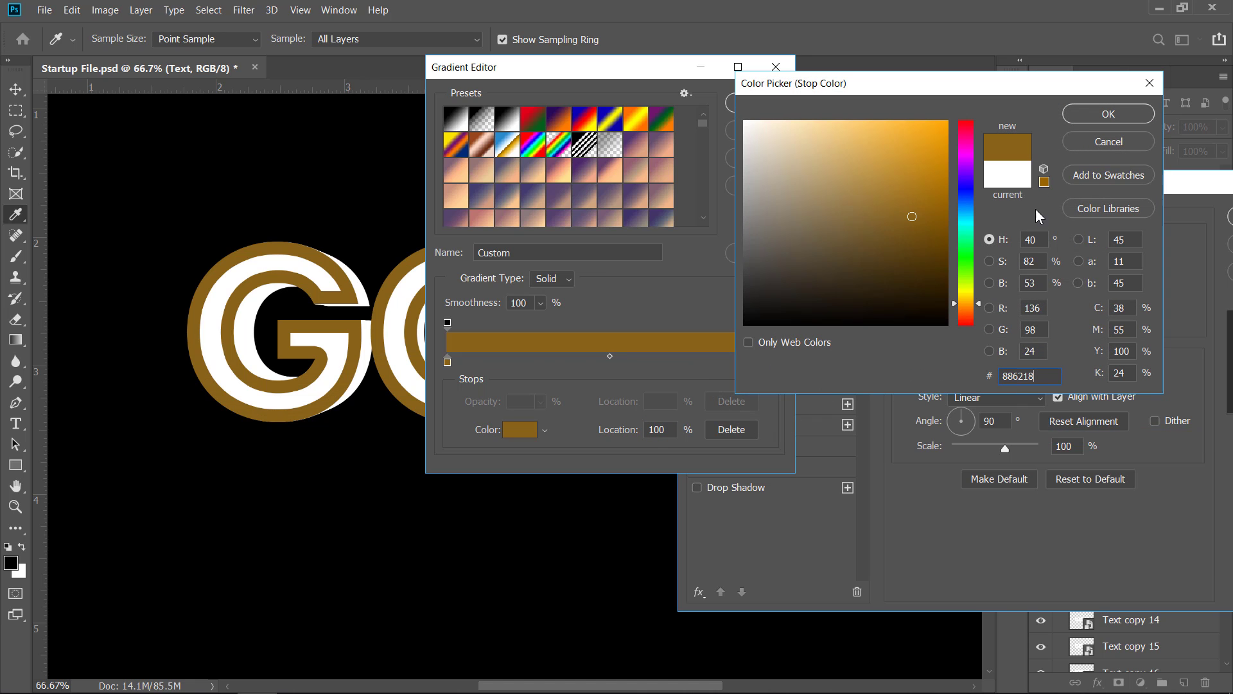
click(1075, 117)
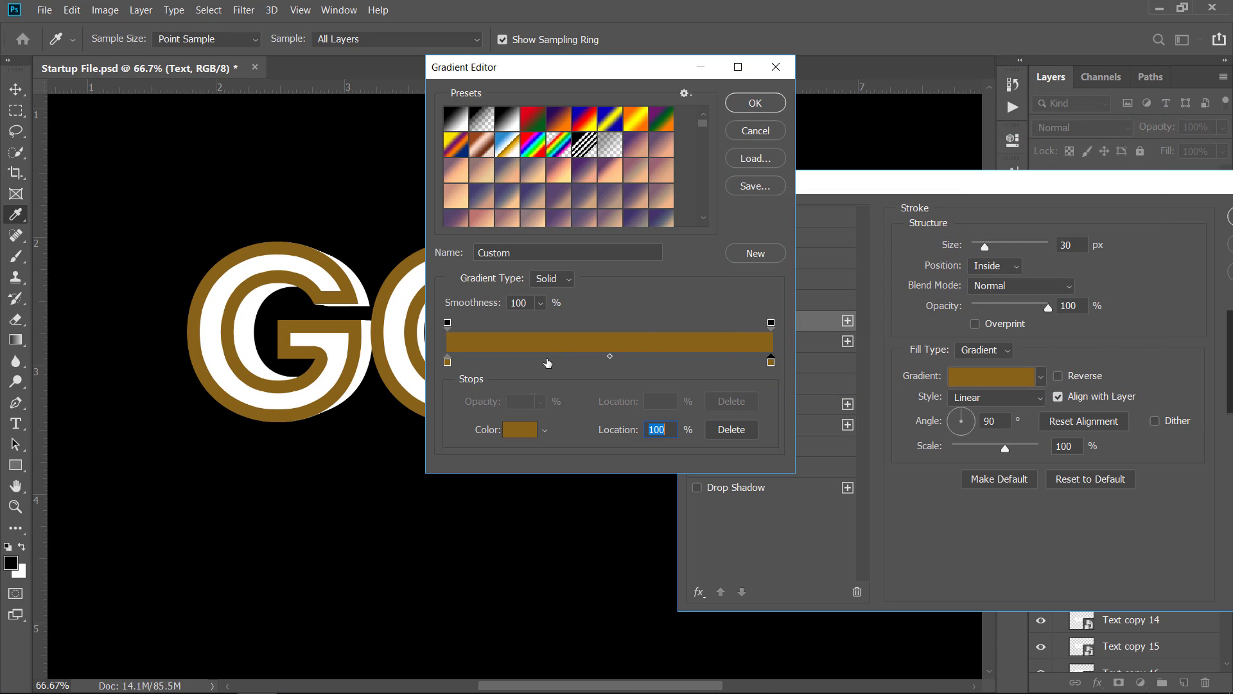
- Add a color stop at 33% with color #d4ac43 to the stroke gradient and set the gradient style to Shape Burst
click(538, 362)
drag(541, 364, 555, 364)
click(530, 435)
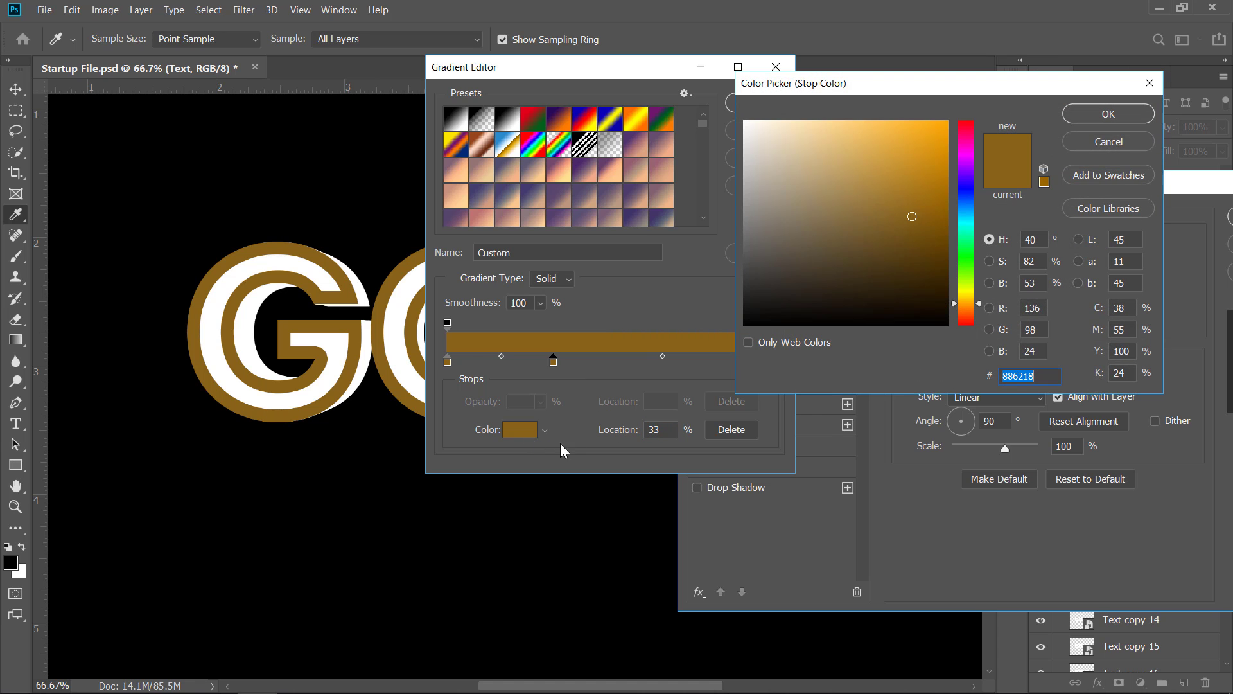
text(d4ac43)
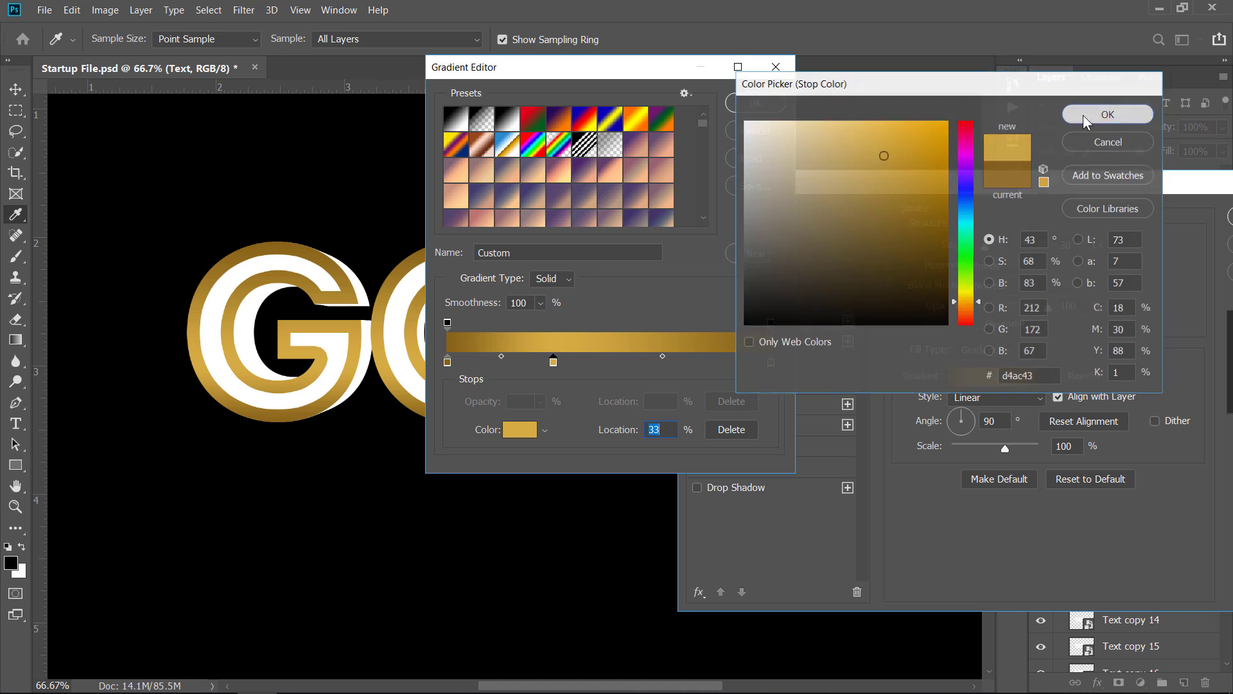
click(1108, 114)
click(761, 106)
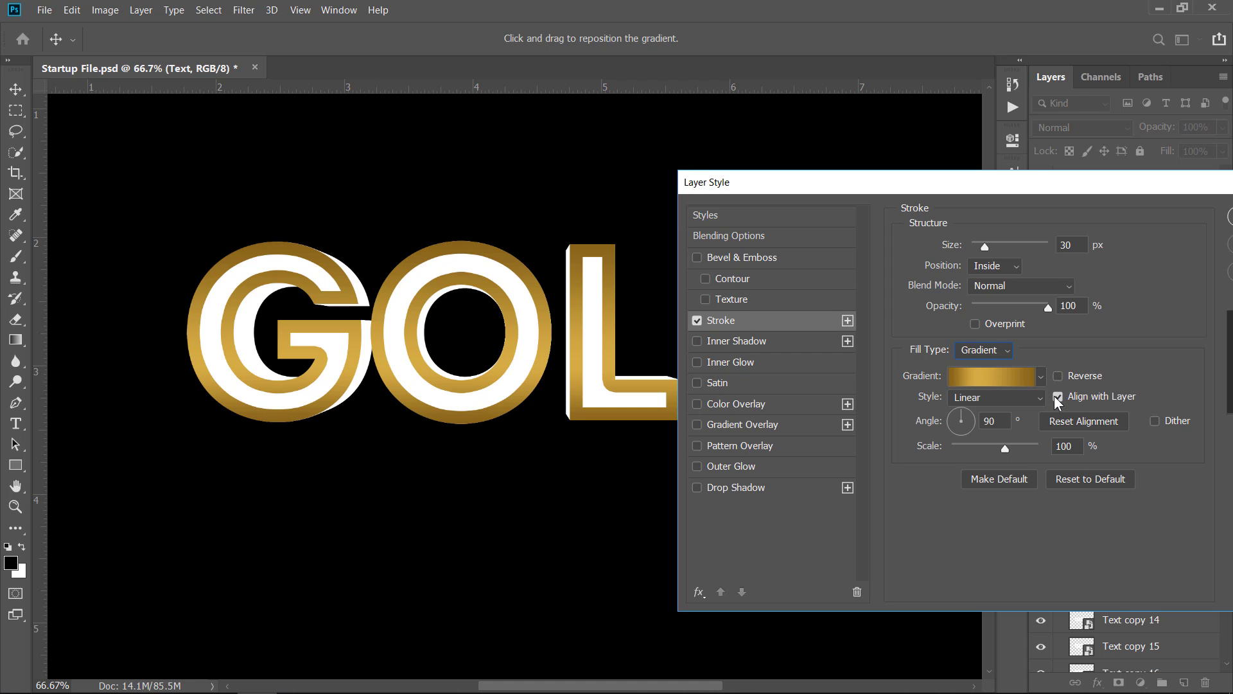
click(1029, 403)
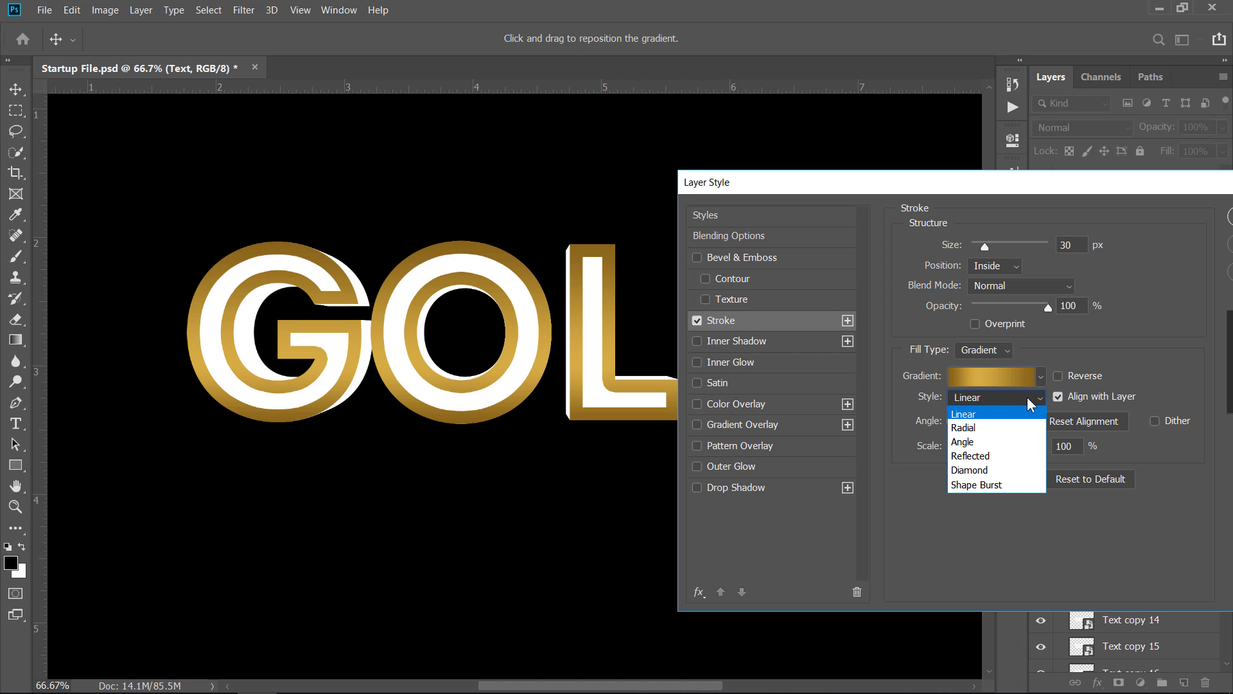
click(1011, 484)
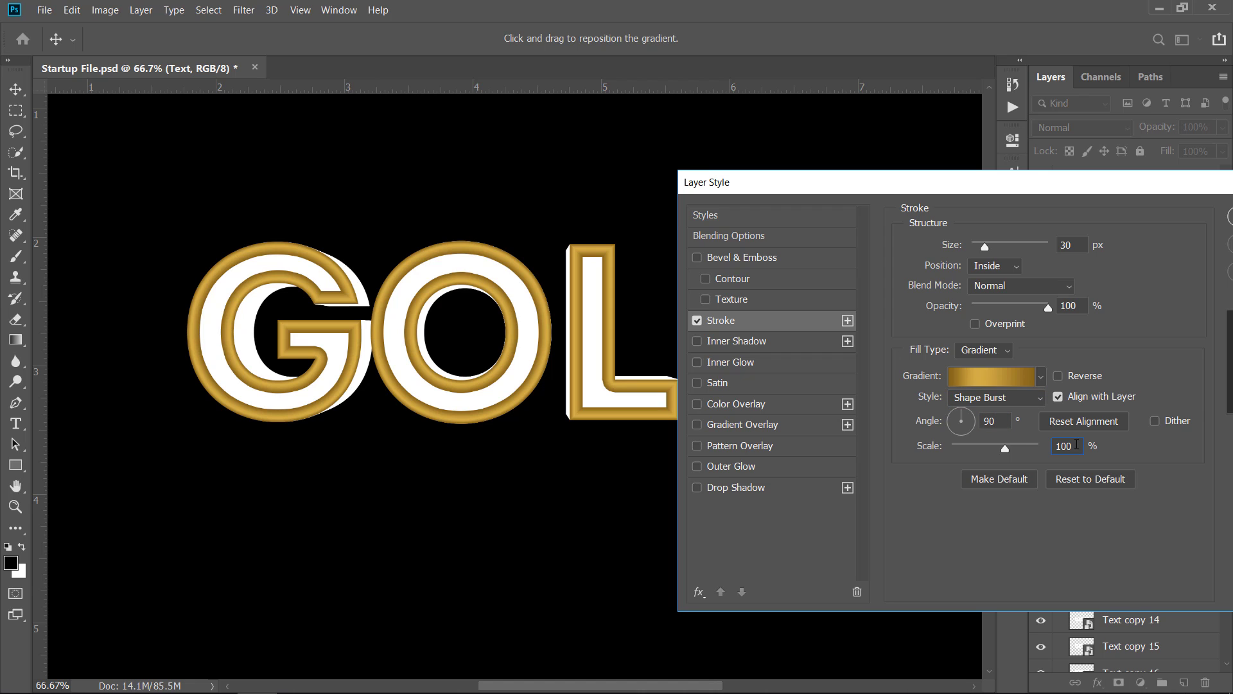
- Add a Bevel & Emboss effect with the style Stroke Emboss and the technique Smooth
click(759, 258)
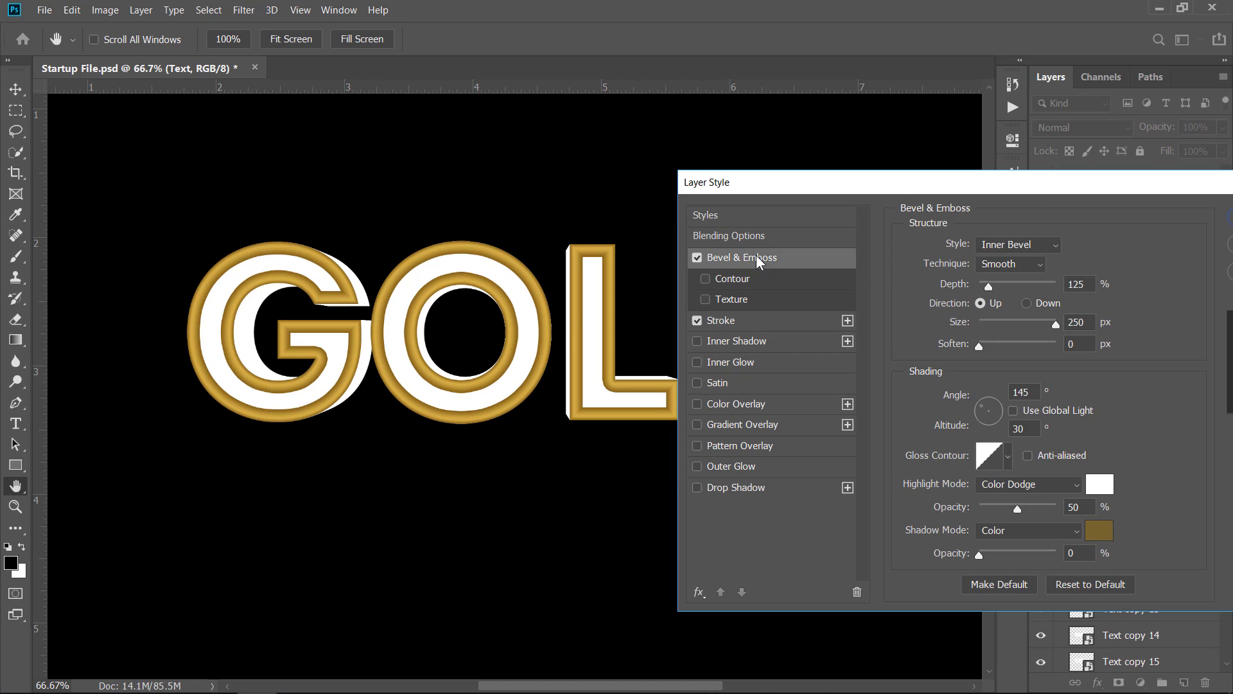
click(1014, 246)
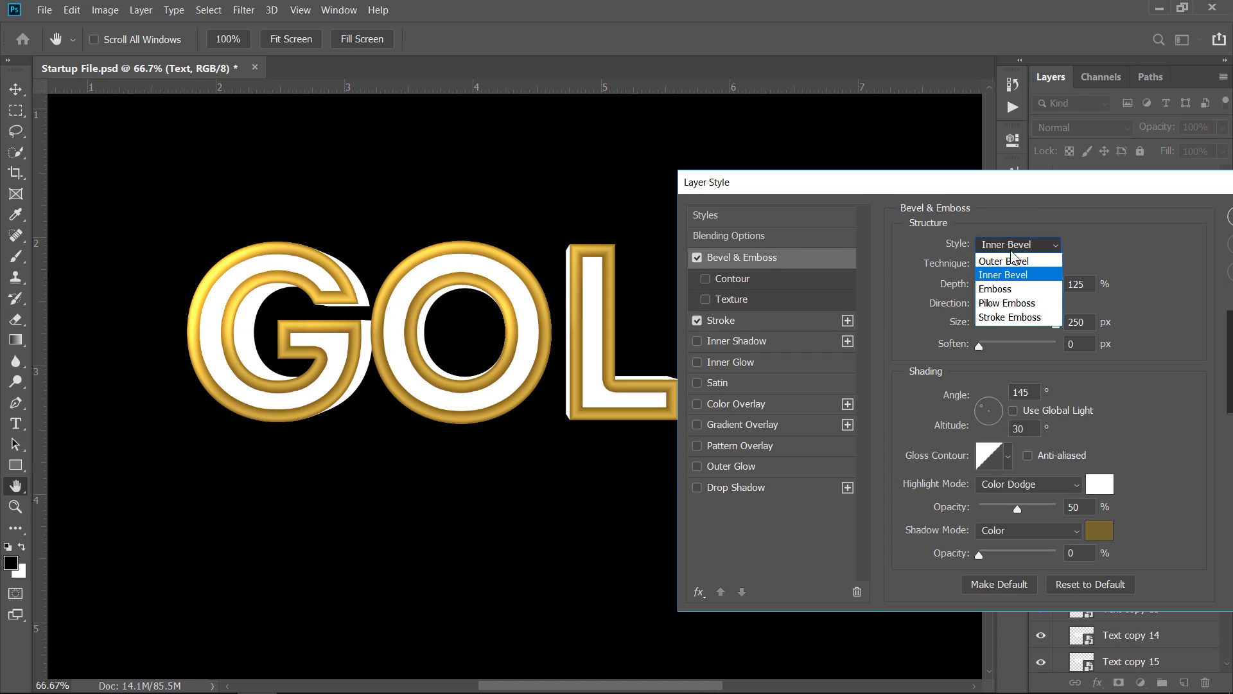
click(1013, 318)
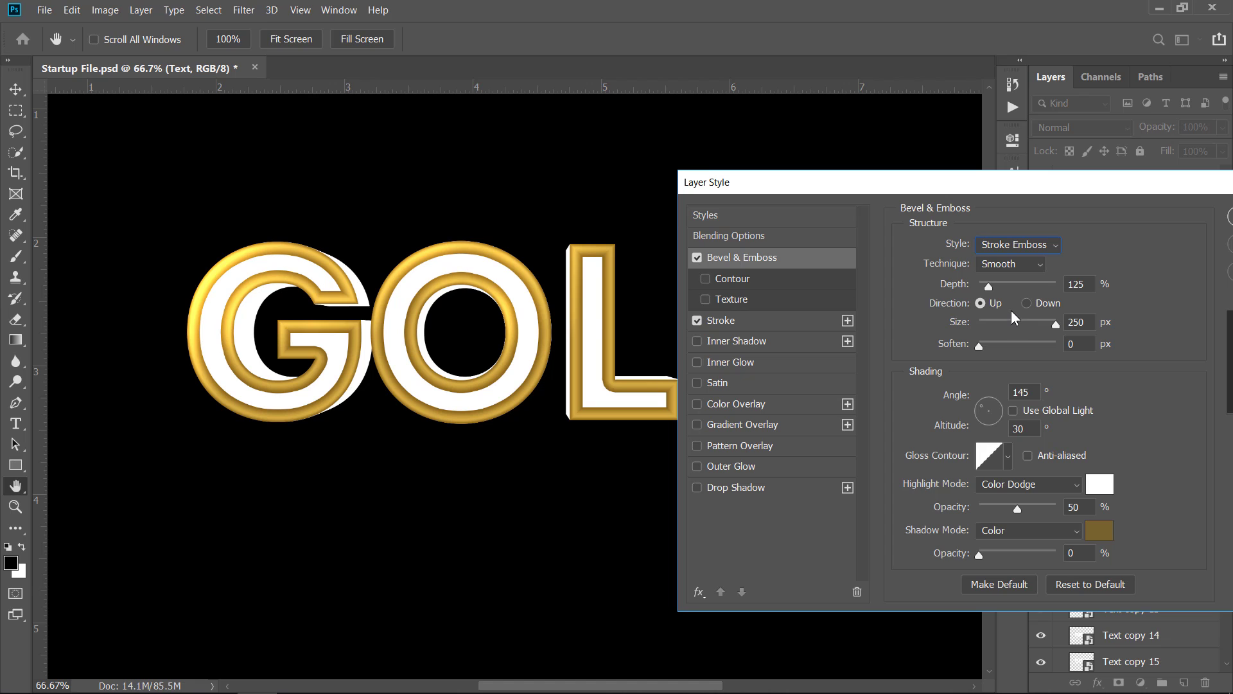
click(1007, 268)
click(1007, 280)
- Set the bevel's depth to 150%, size to 80 px and soften to 13 px
click(1053, 285)
text(150)
drag(1092, 322, 1047, 323)
text(80)
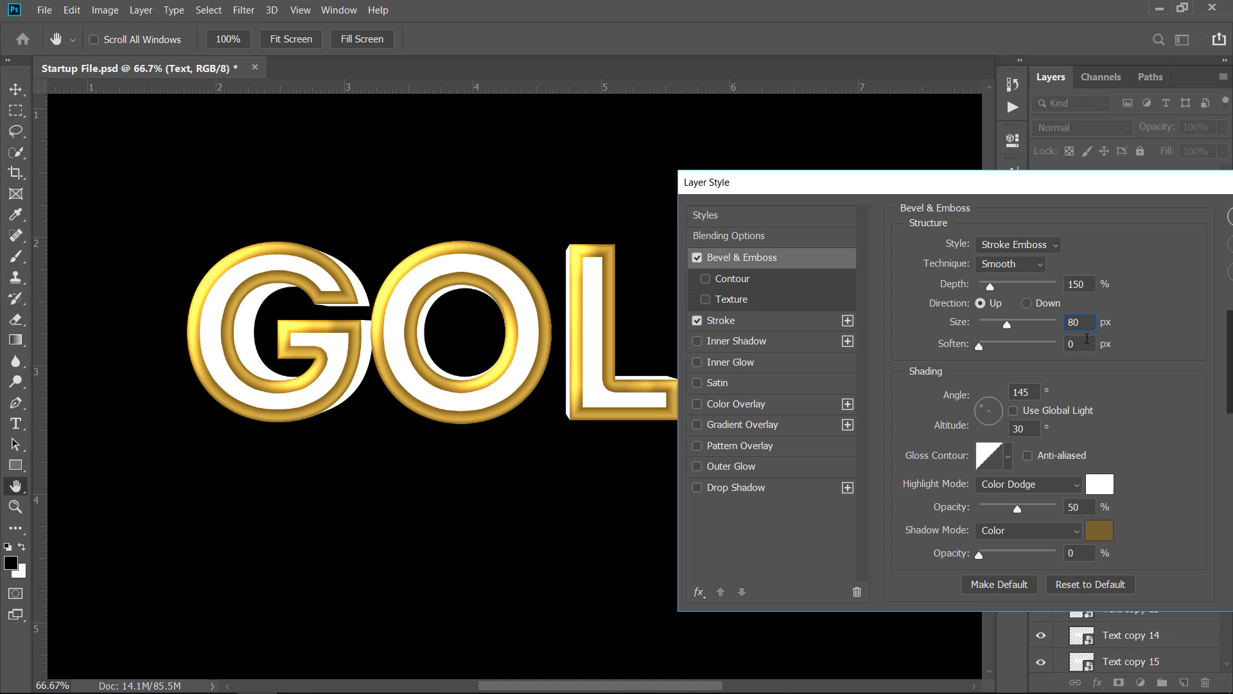
text(13)
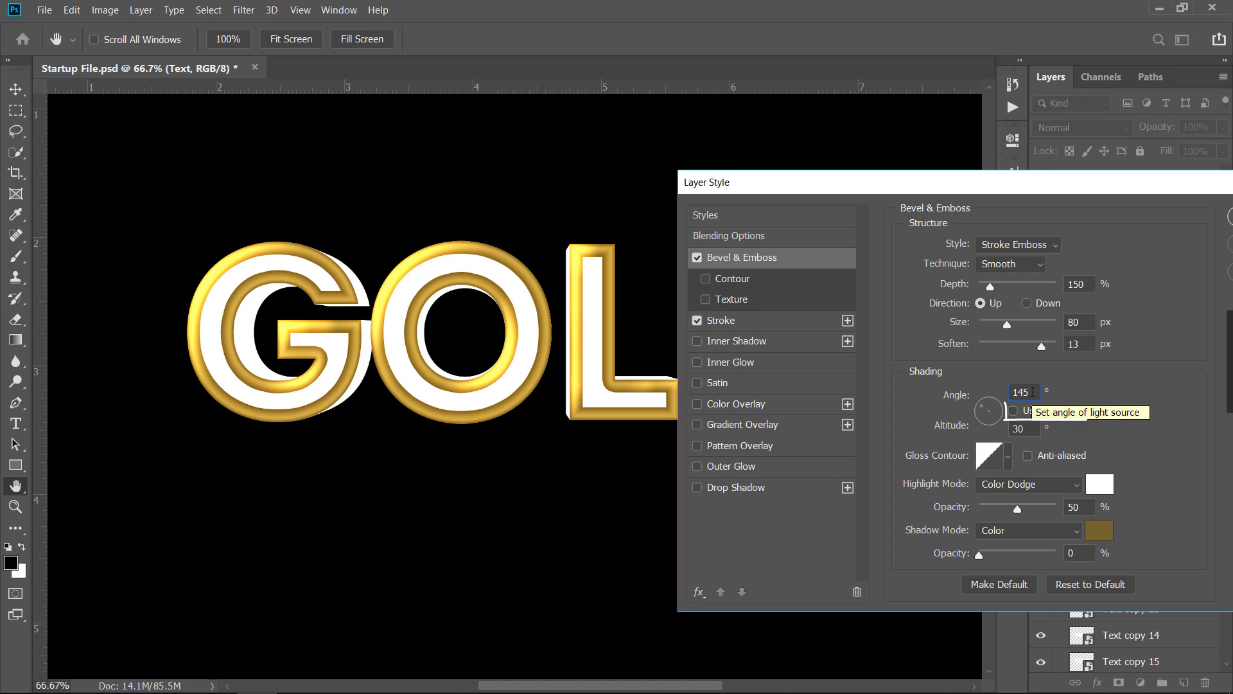
- Set the bevel's shading angle to 150° and altitude to 30°
key(Tab)
text(150)
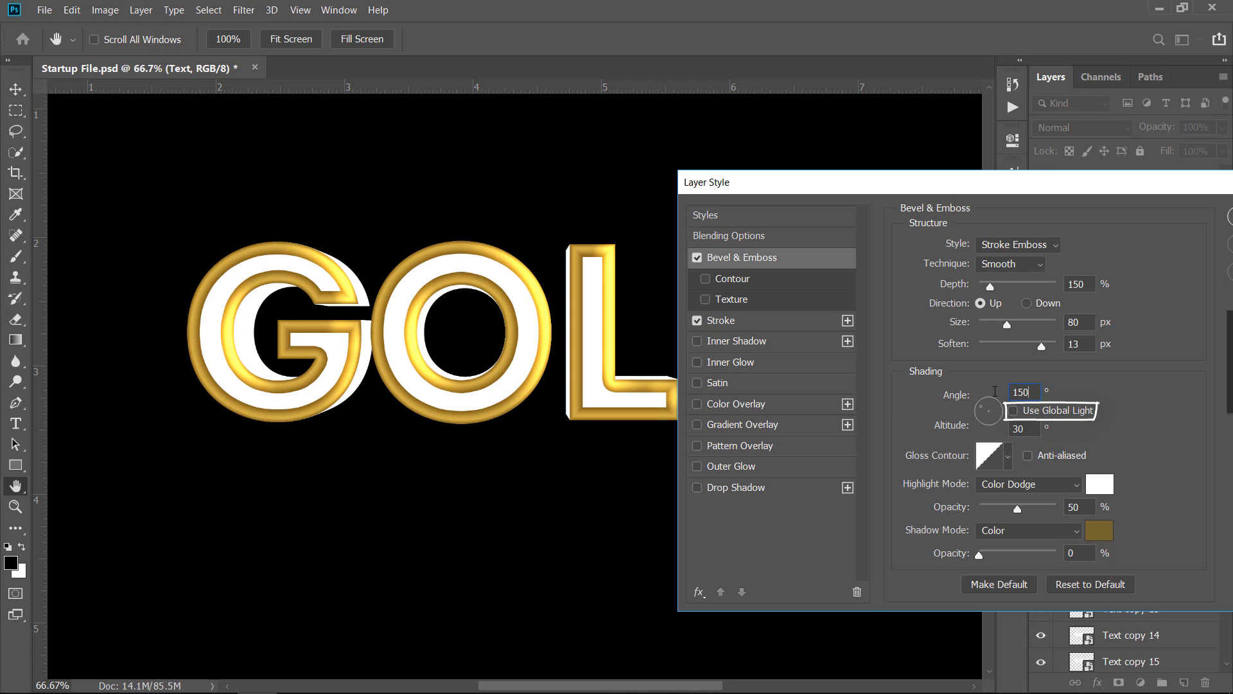
drag(1030, 425, 994, 424)
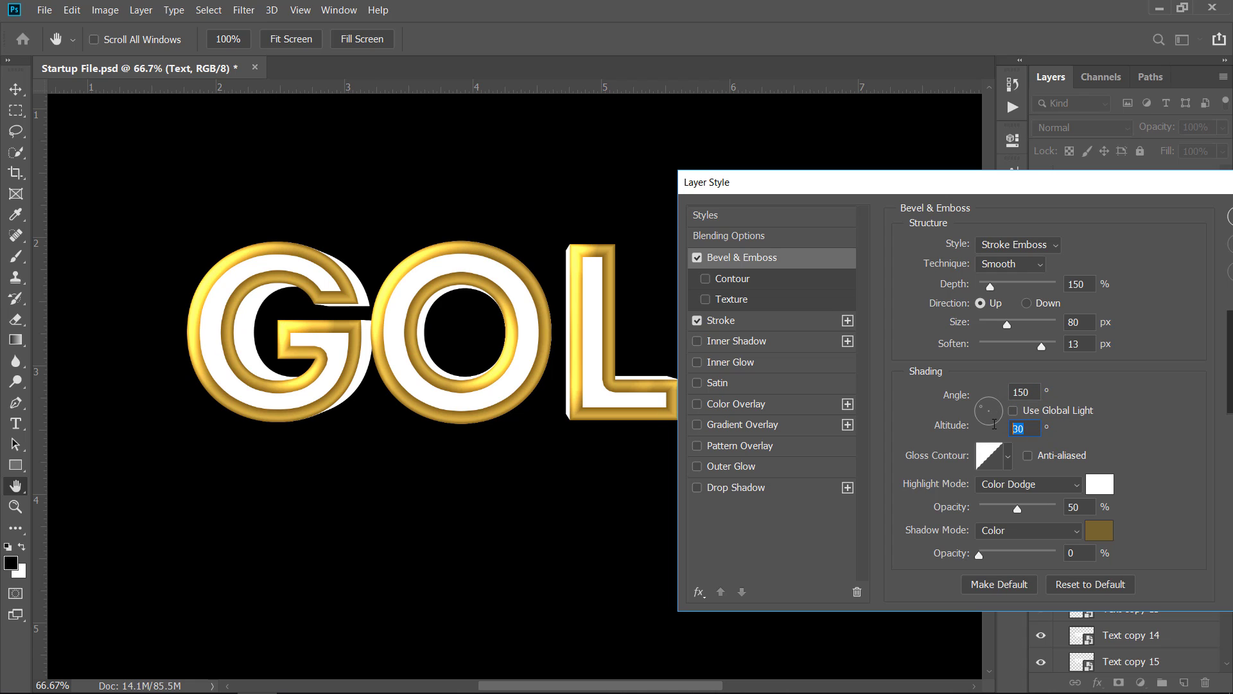
click(1032, 432)
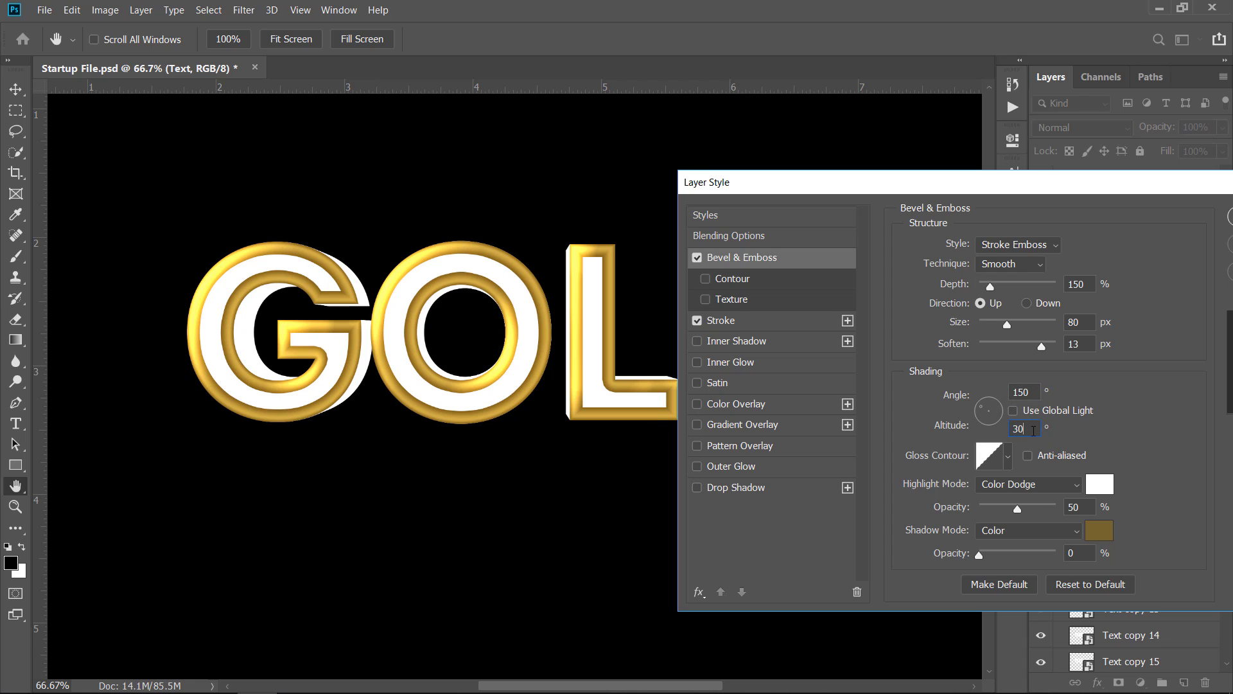
- Choose the Rolling Slope - Descending gloss contour for the bevel and set the highlight opacity to 70%
click(1009, 458)
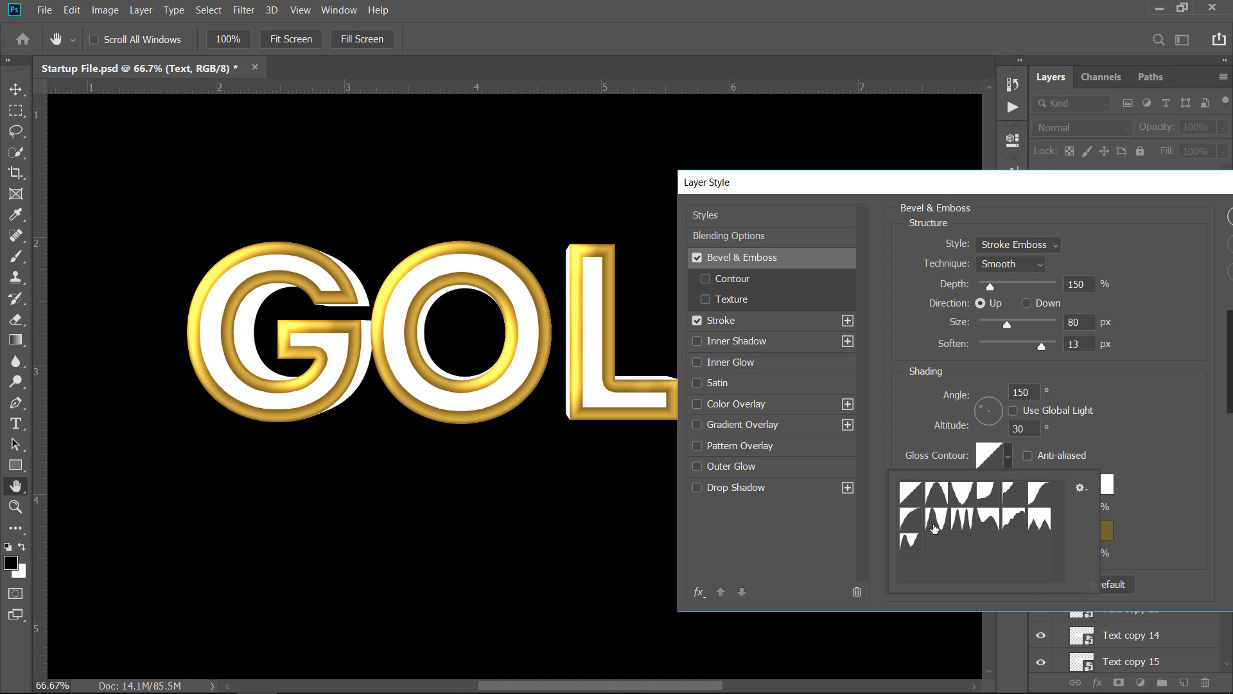
click(986, 520)
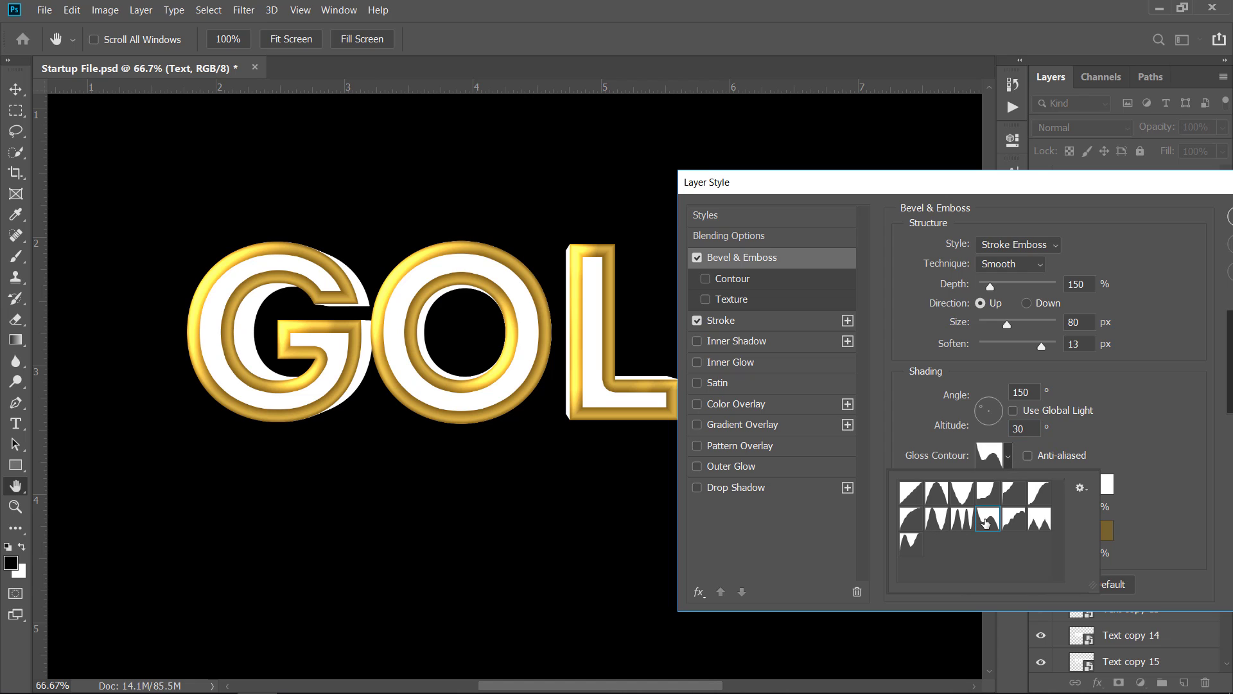
click(1100, 463)
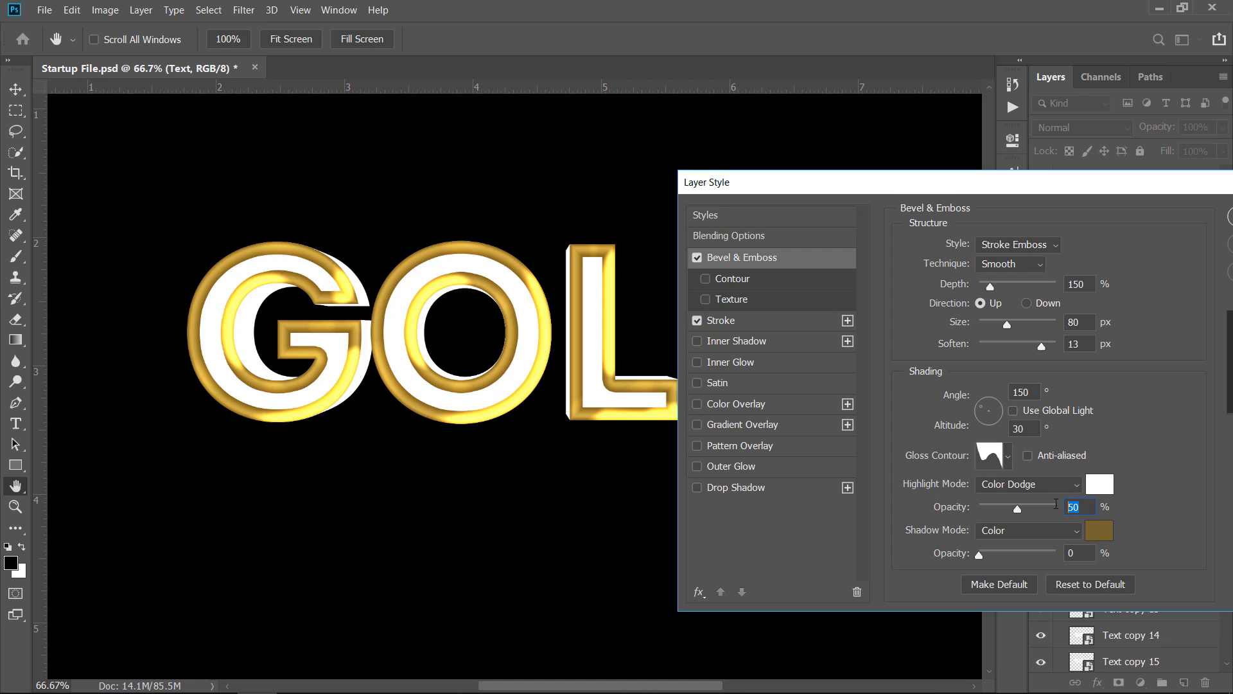
text(70)
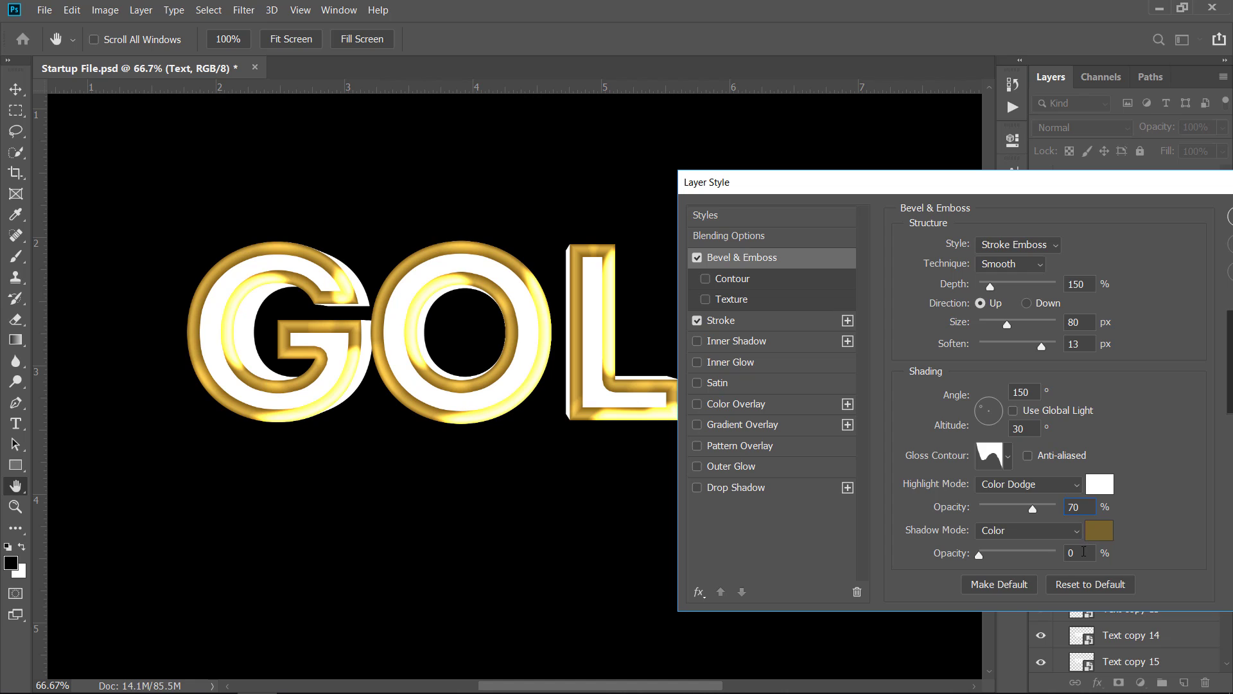
- Set the bevel's shadow mode to Color Dodge, its shadow color to #ffffff and its shadow opacity to 50%
click(1066, 533)
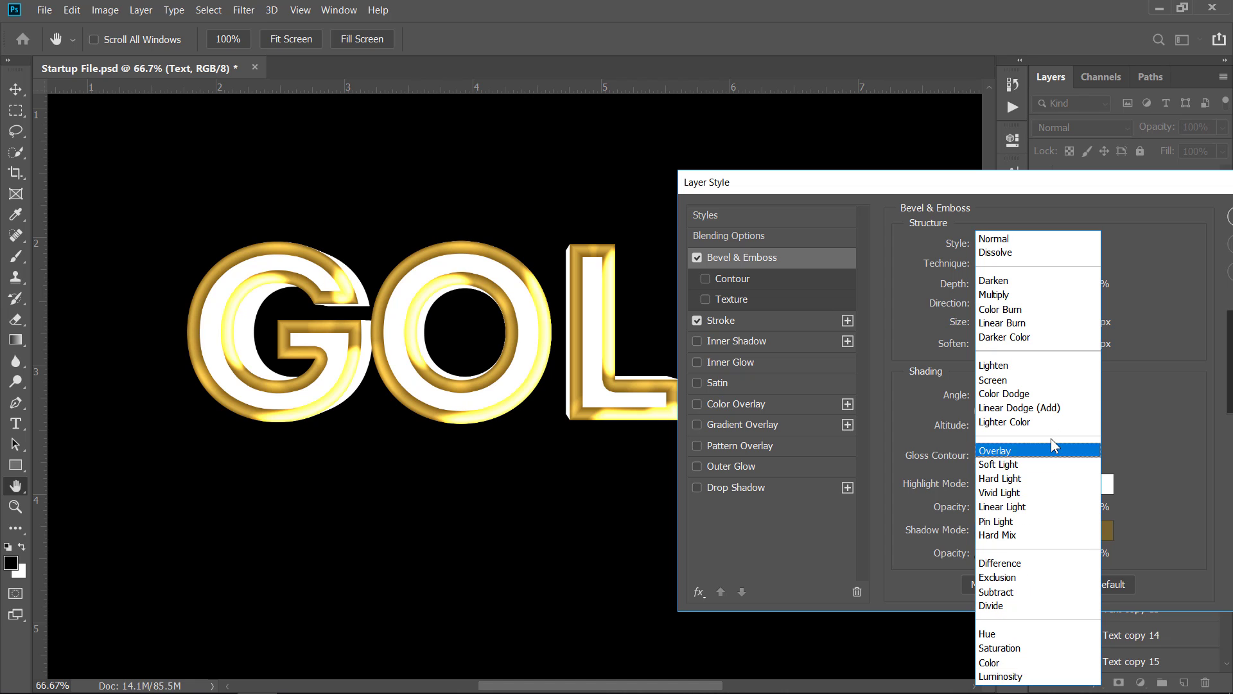
click(1047, 393)
click(1100, 530)
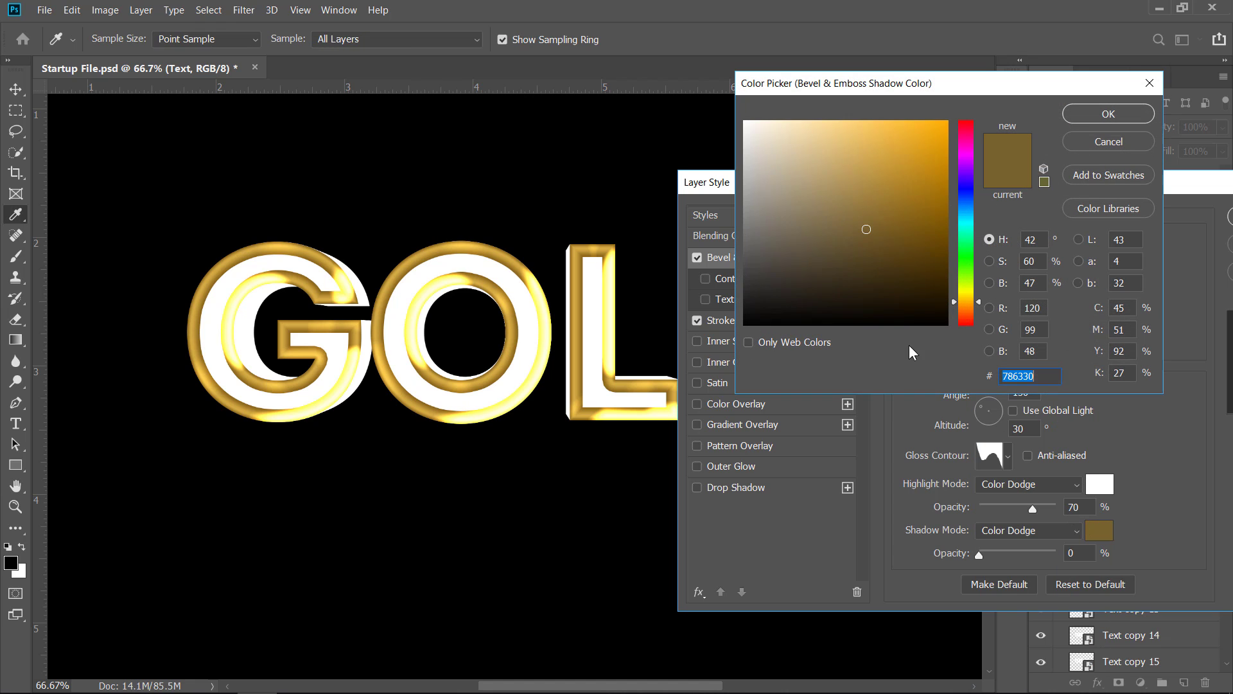
text(ffffff)
click(1091, 115)
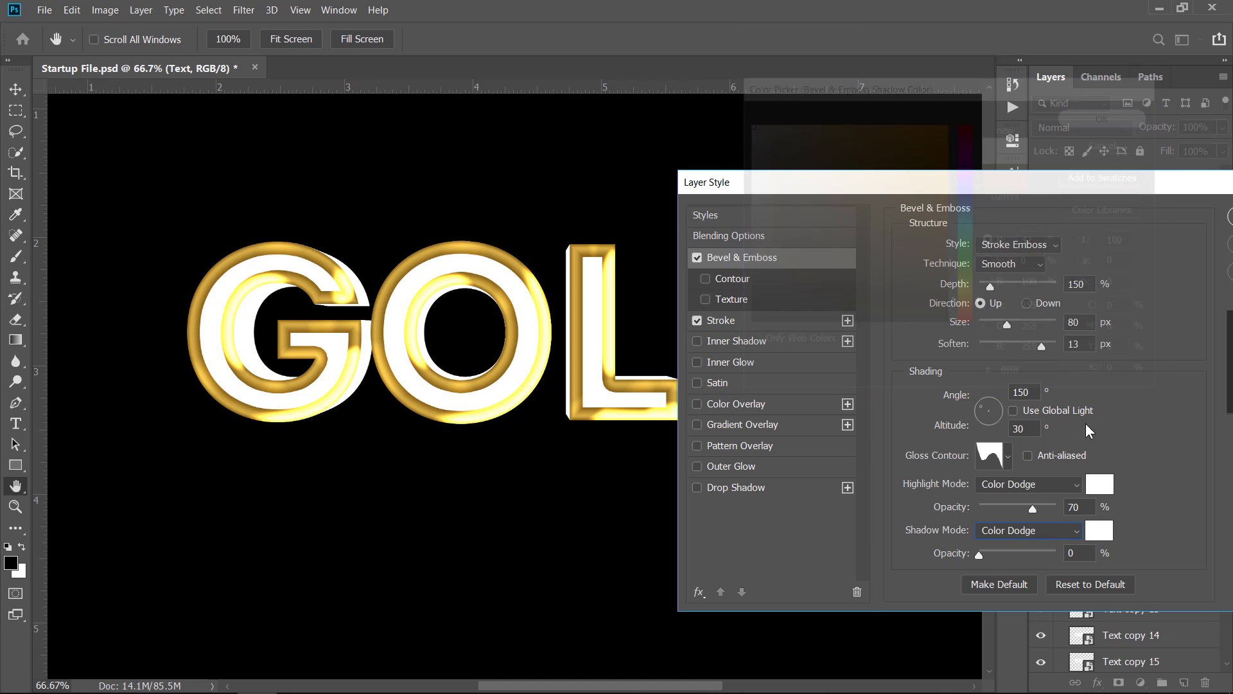
text(50)
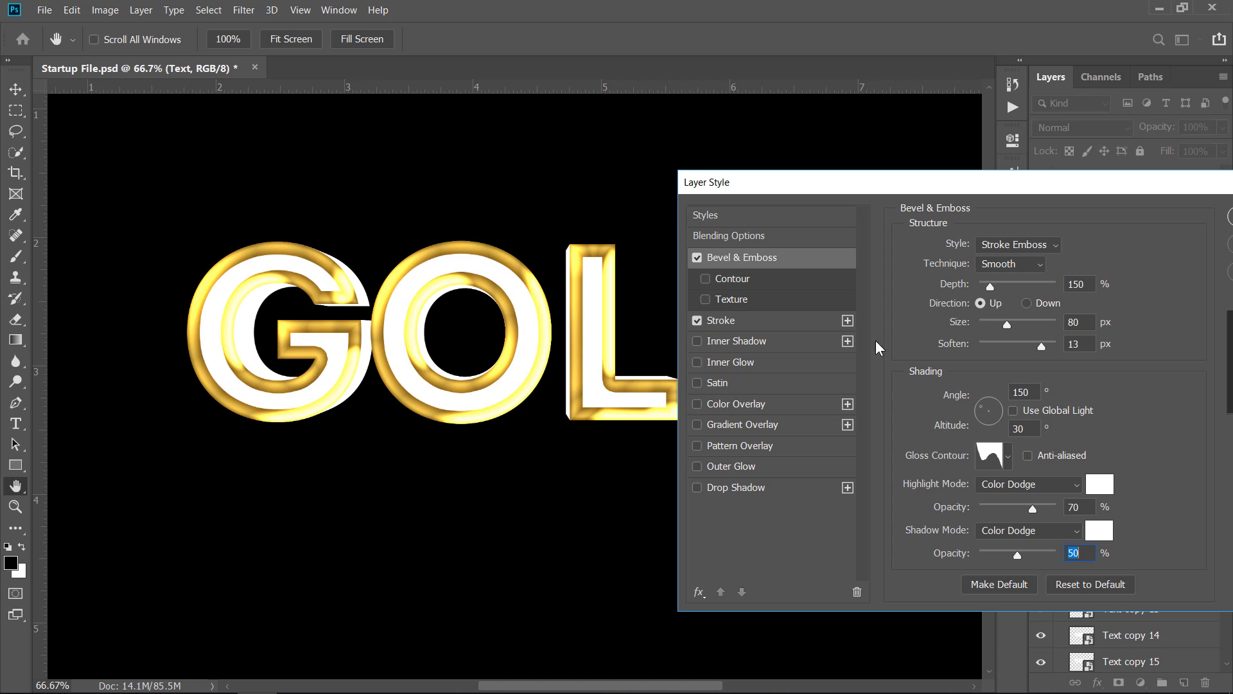
- Enable the bevel's Contour with the Ring - Double preset and a range of 75%, and apply the layer style
click(740, 277)
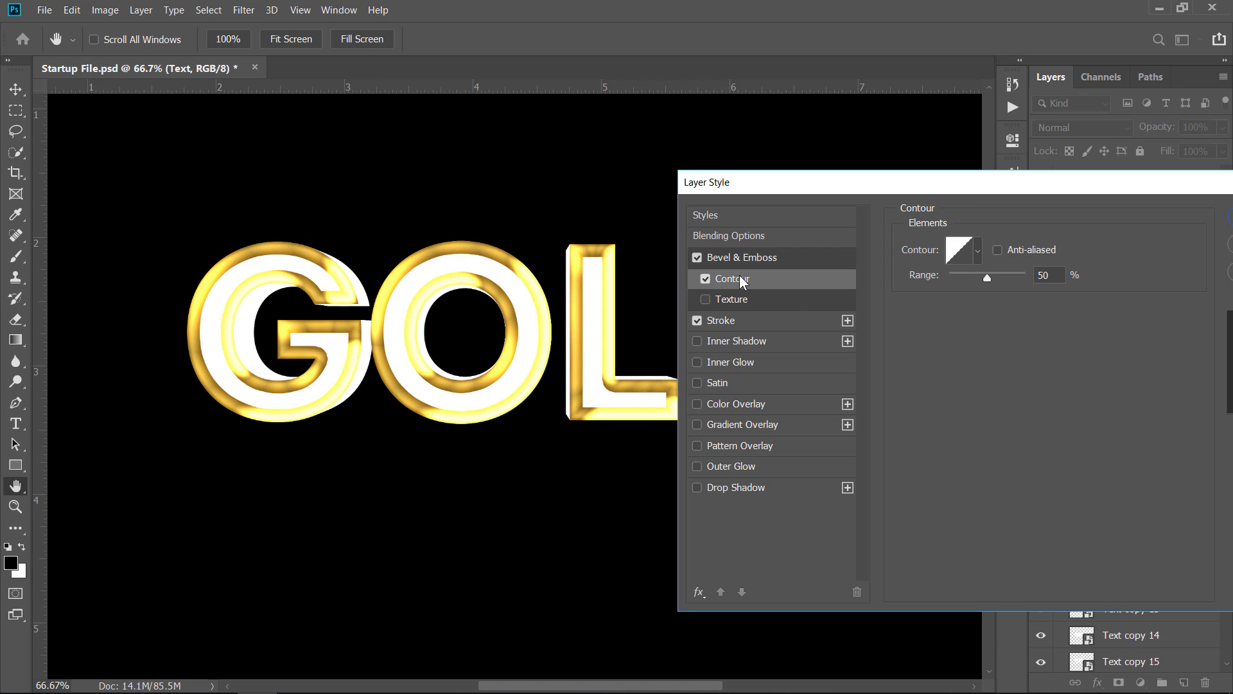
click(979, 260)
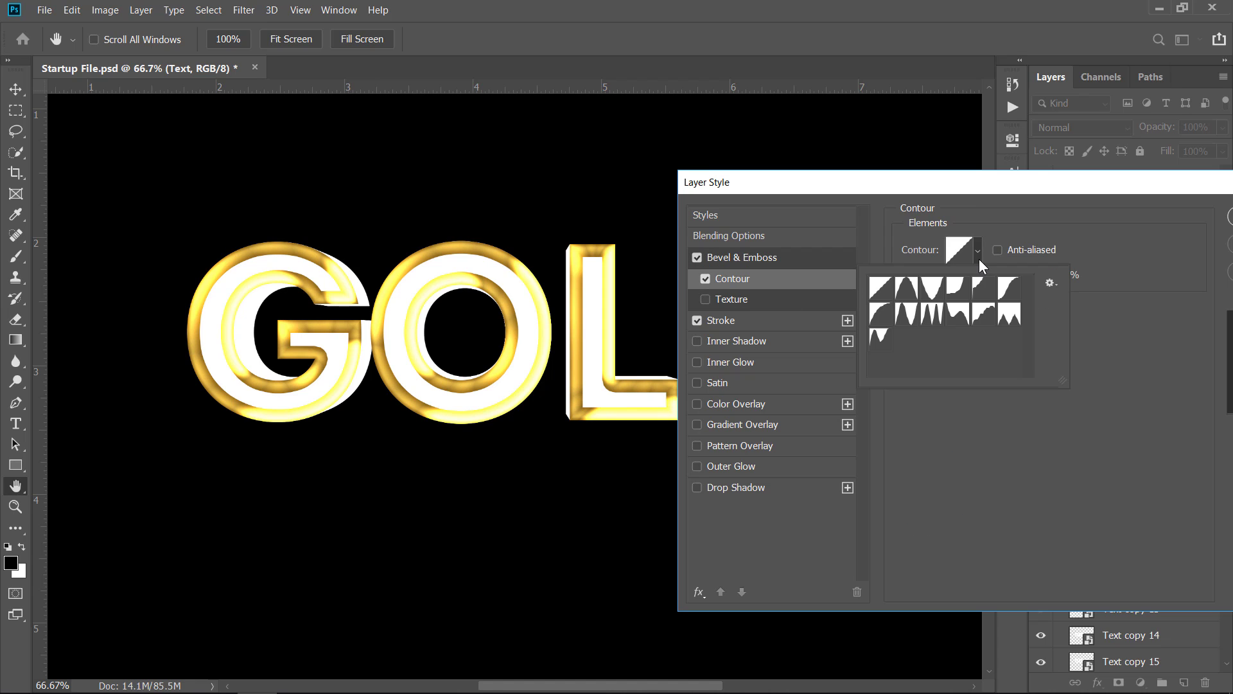
click(927, 315)
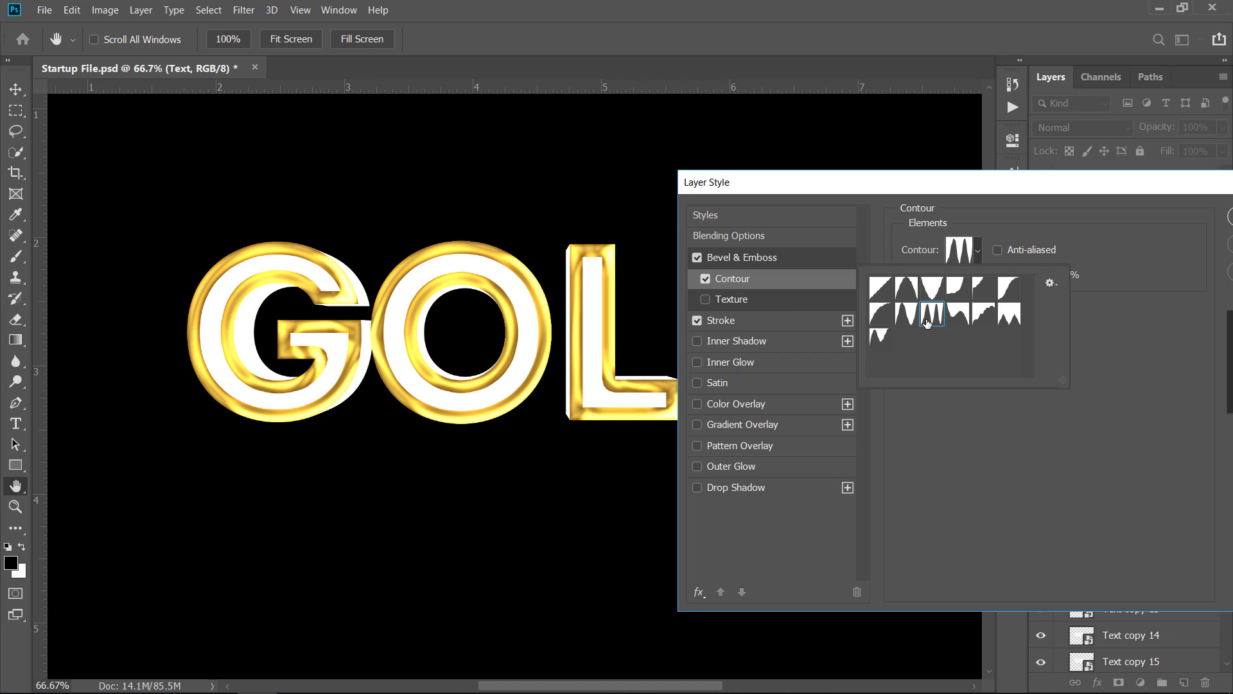
click(1173, 351)
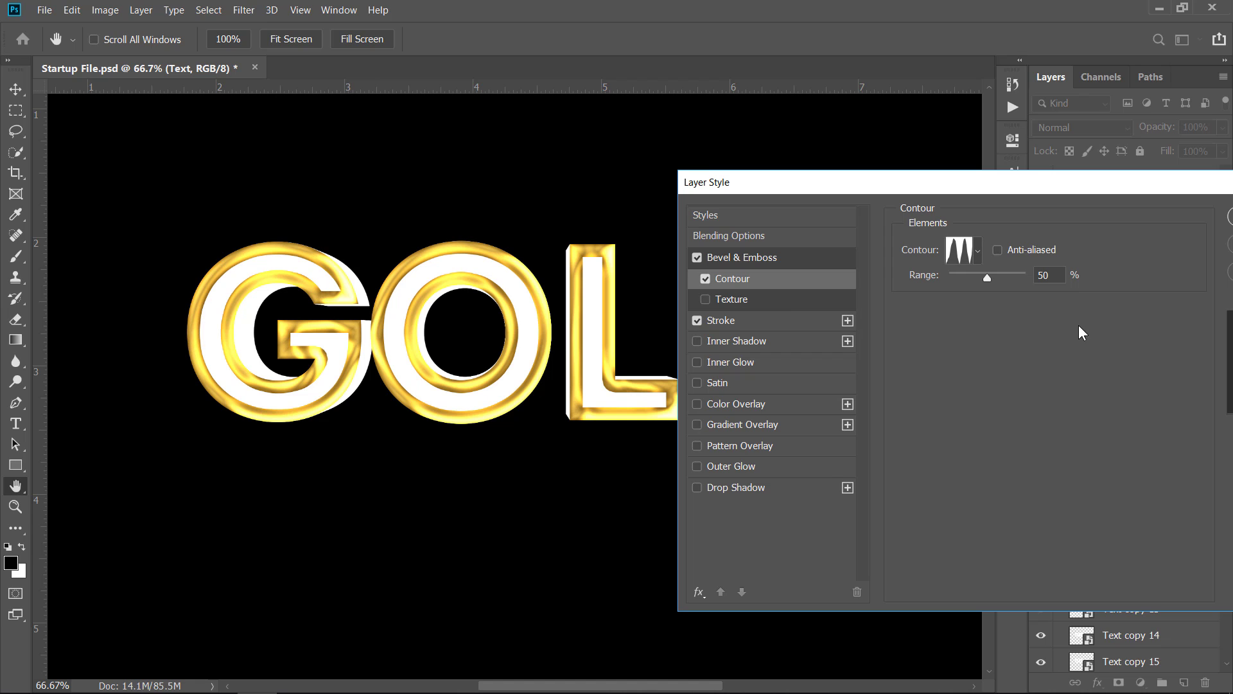
text(75)
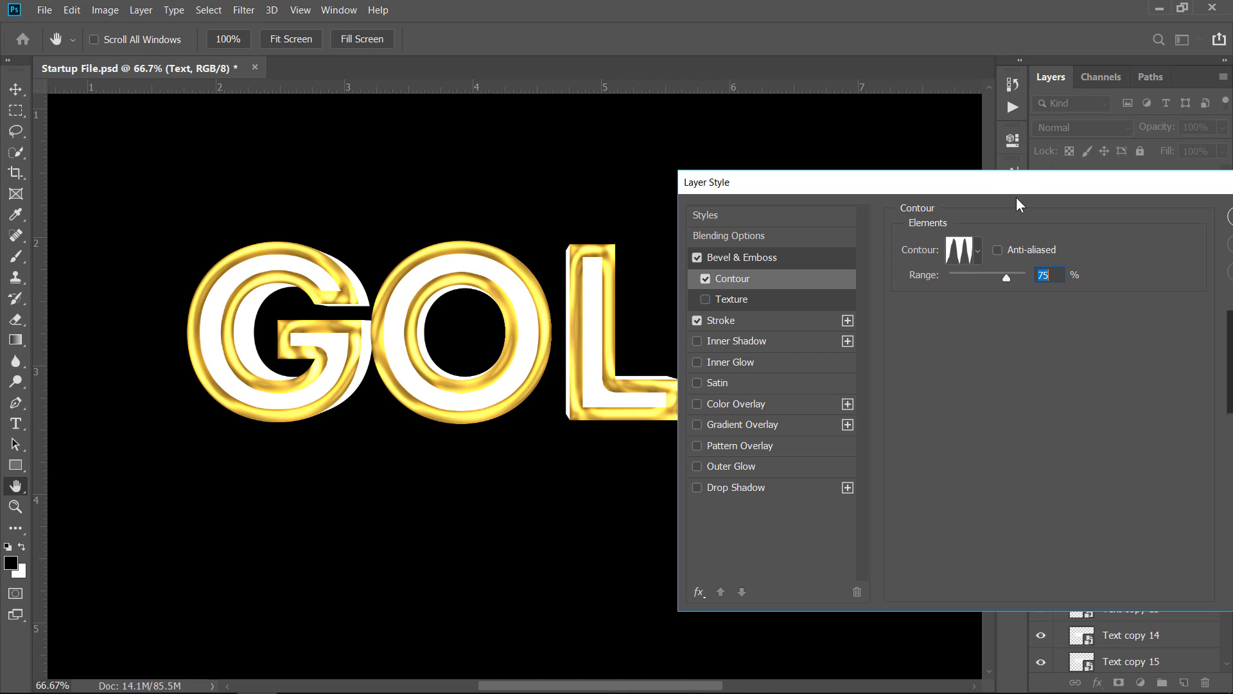
drag(1016, 193, 666, 480)
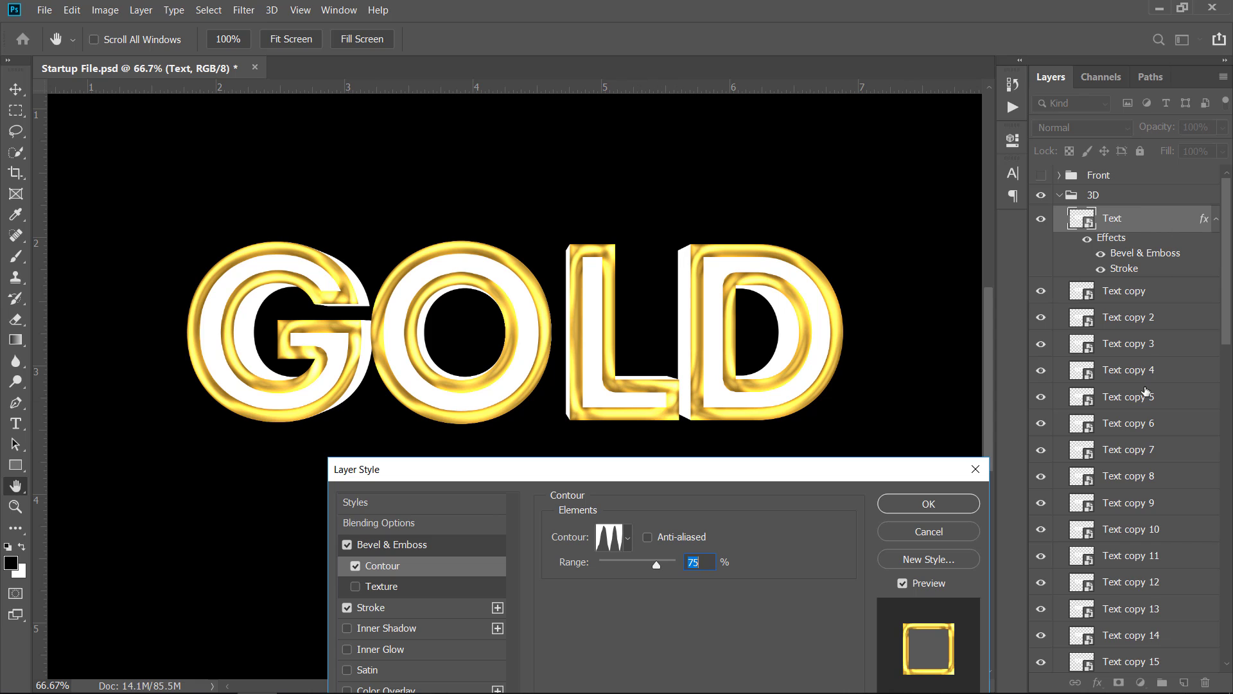
click(925, 508)
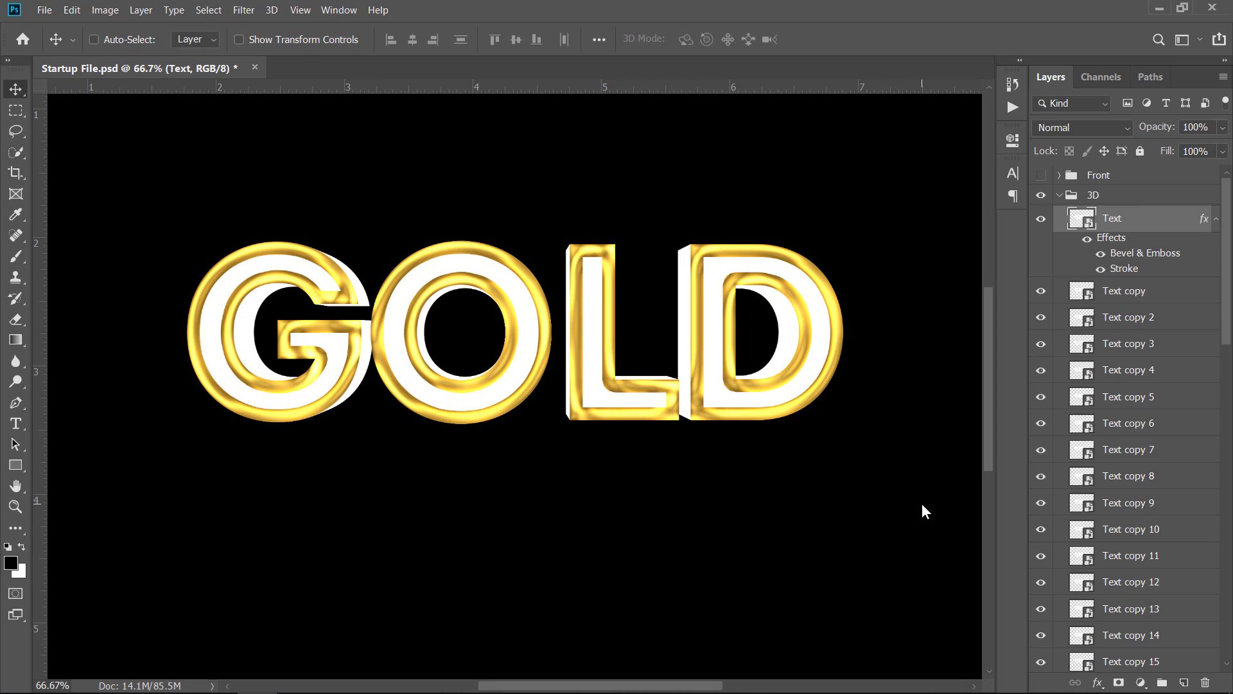
- Copy the layer style of the Text layer and paste it onto all layers through Text copy 50 in the 3D group
right_click(1167, 223)
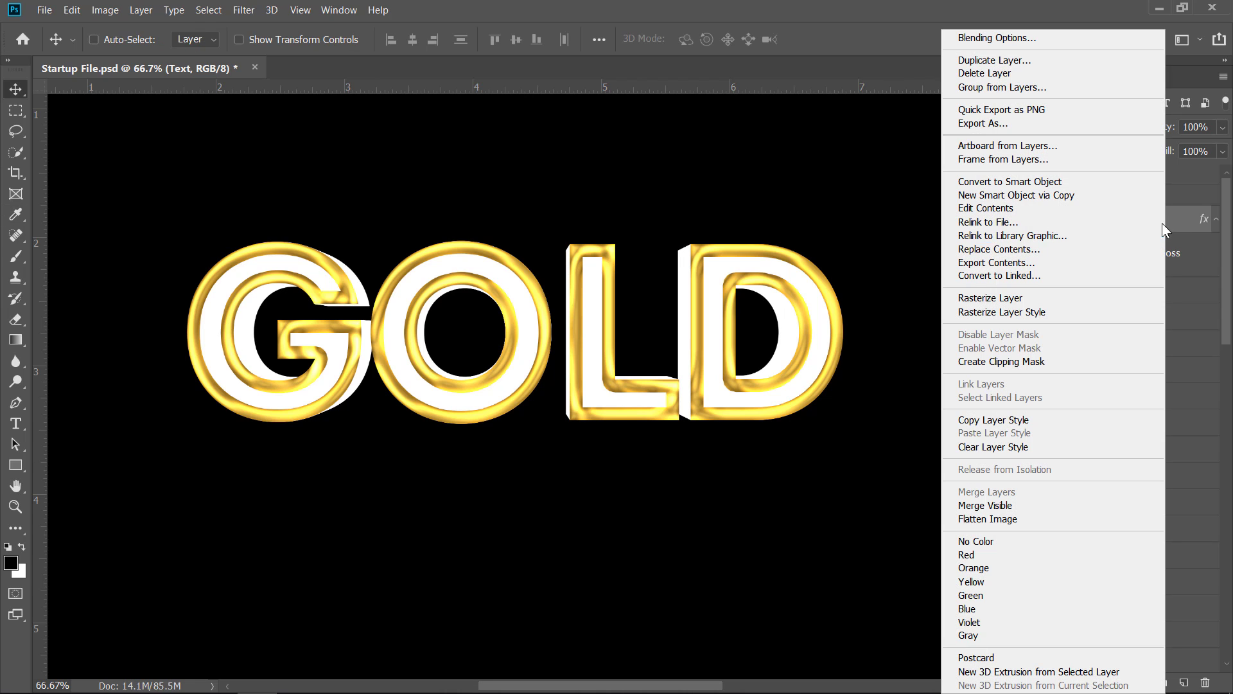
click(1031, 418)
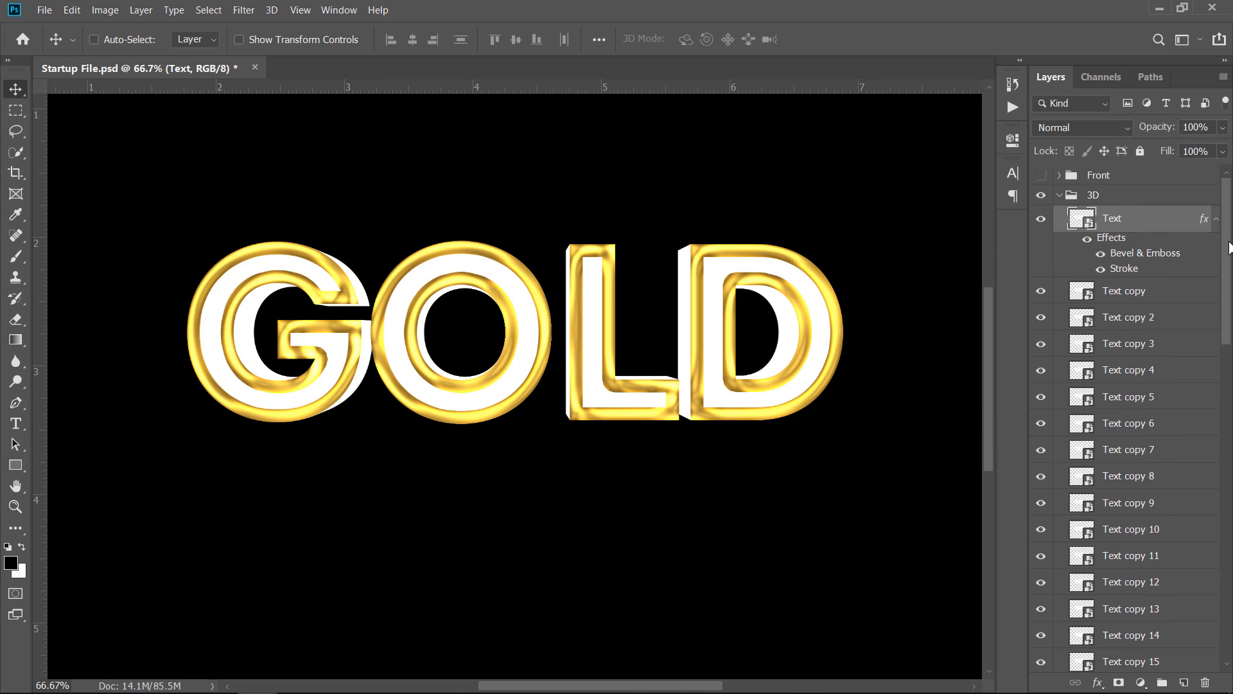
scroll(1177, 640, down, 12)
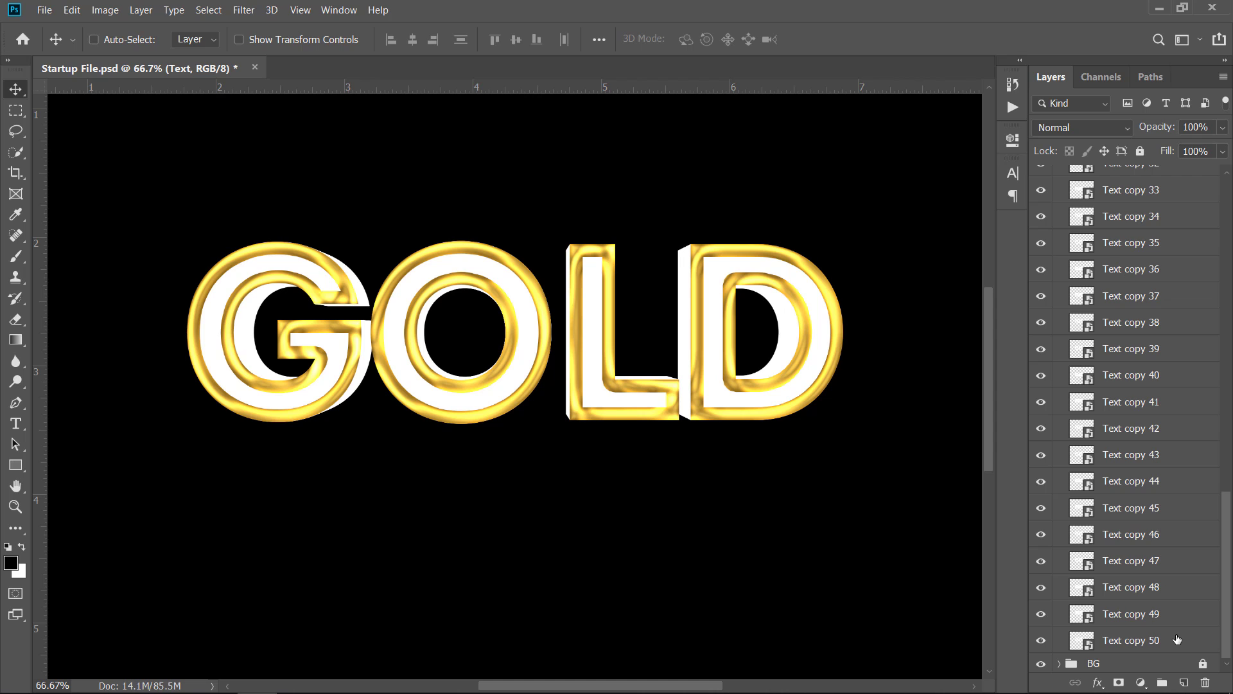
shift+click(1177, 640)
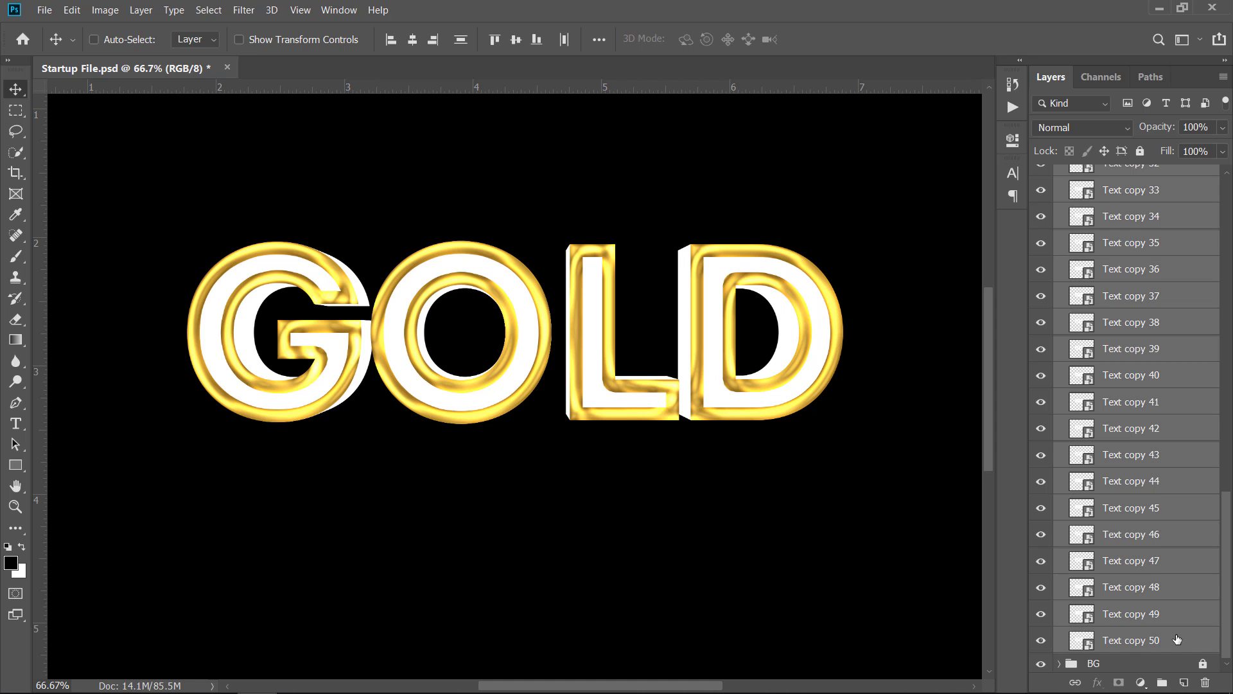
right_click(1177, 639)
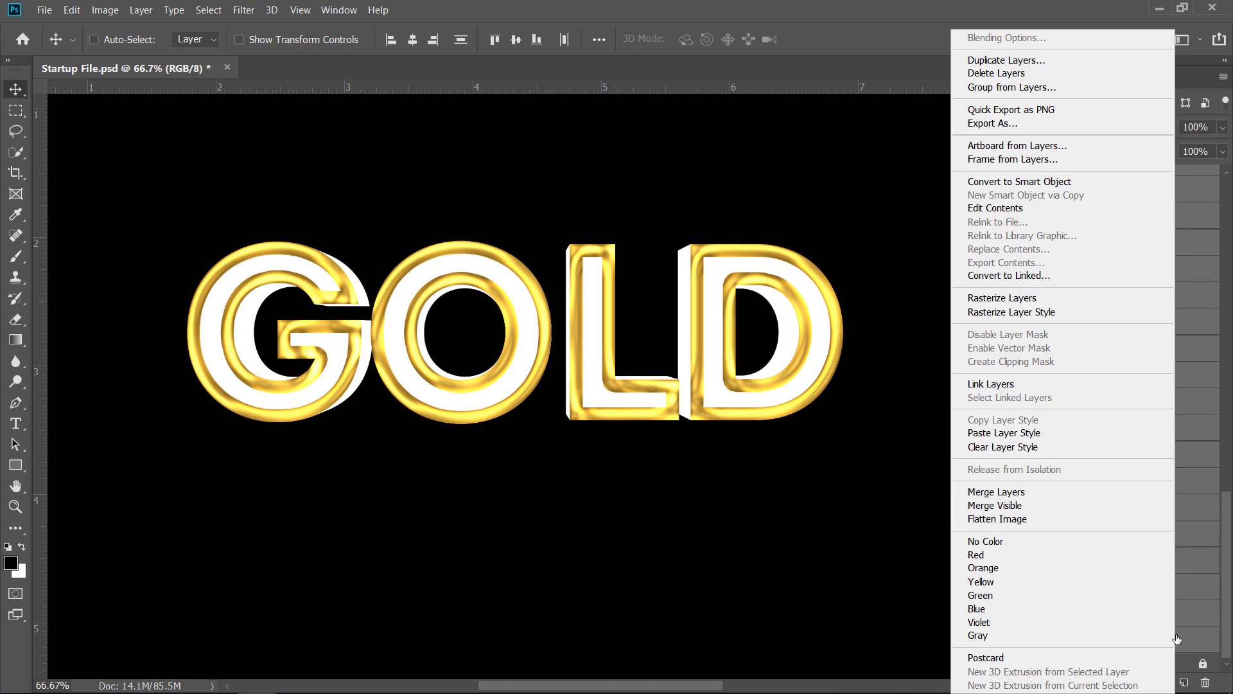
click(1109, 434)
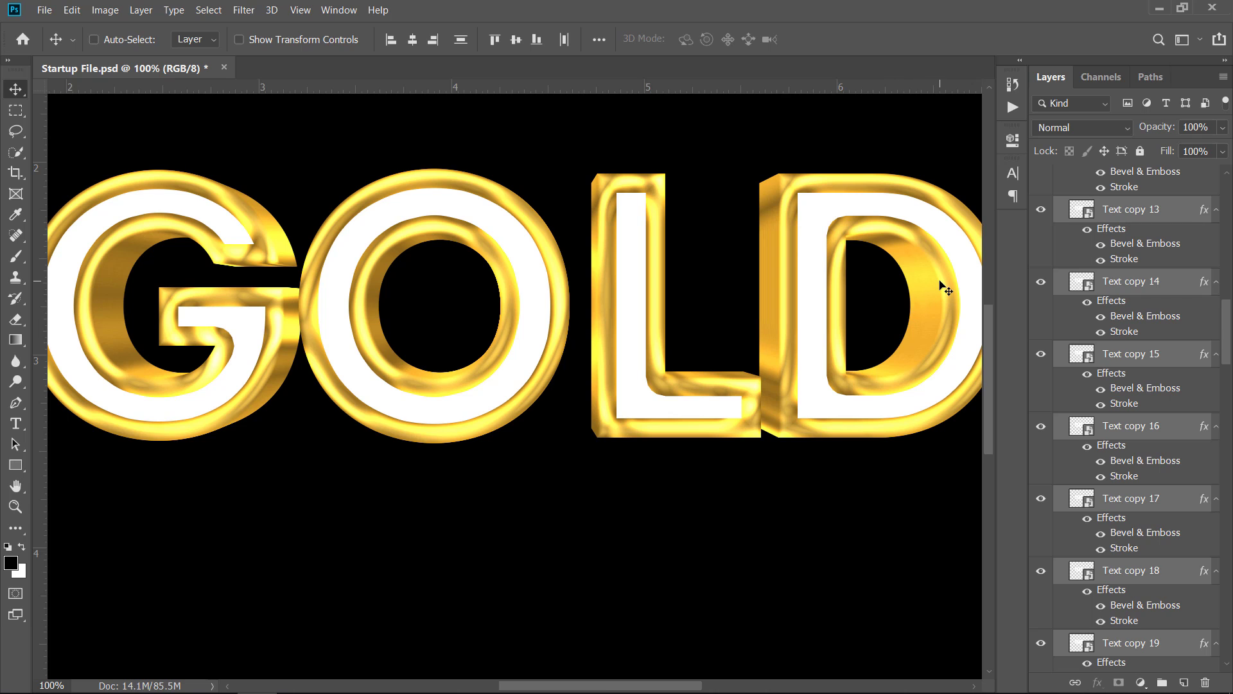
key(ctrl+minus)
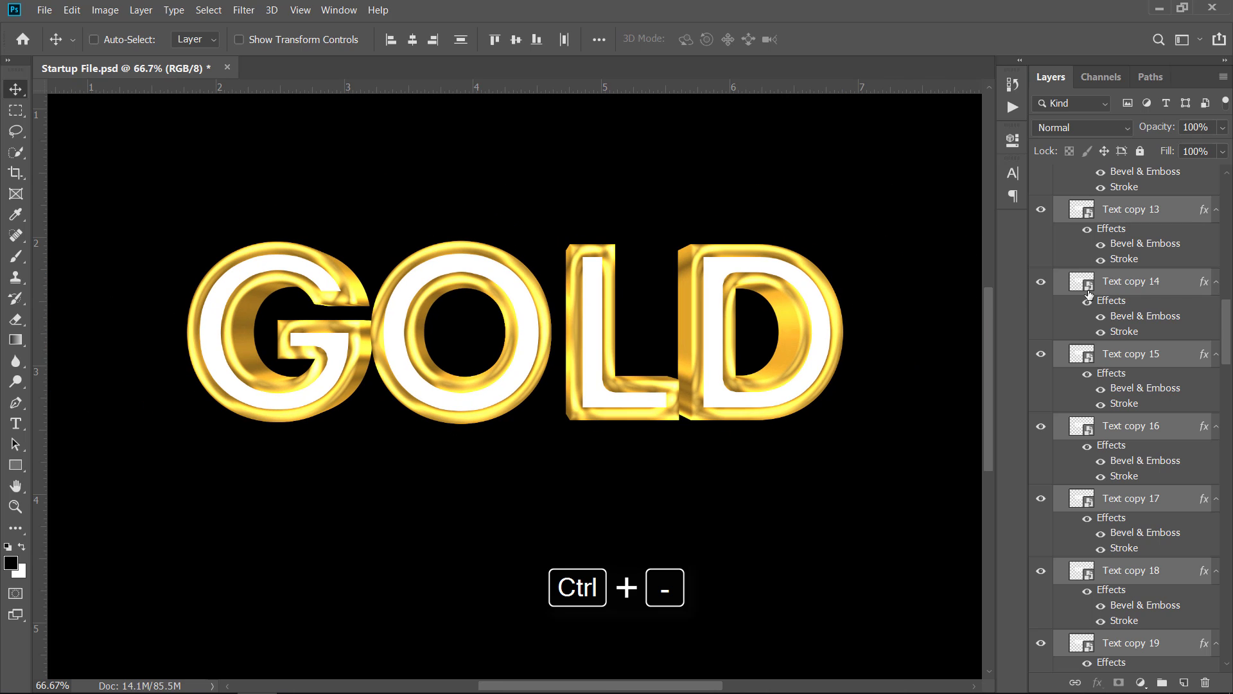
- Collapse all the layers' effect lists and the 3D group, and make the Front group visible
alt+click(1215, 214)
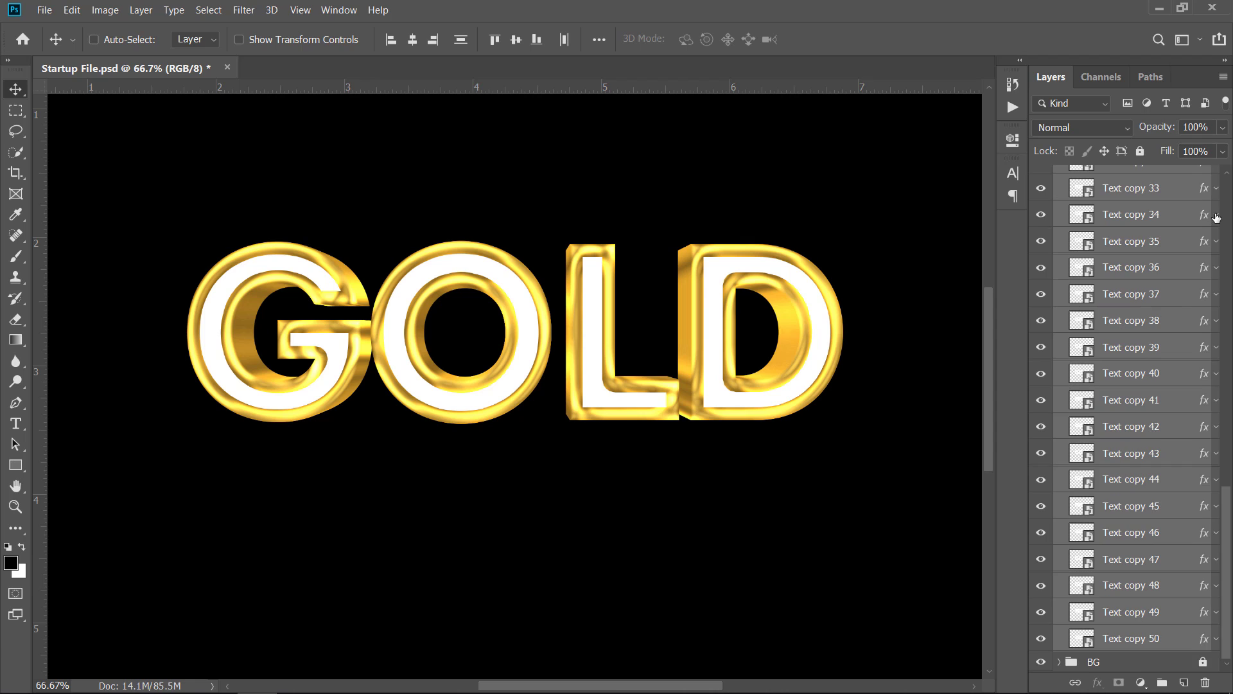
drag(1227, 514, 1226, 202)
click(1060, 196)
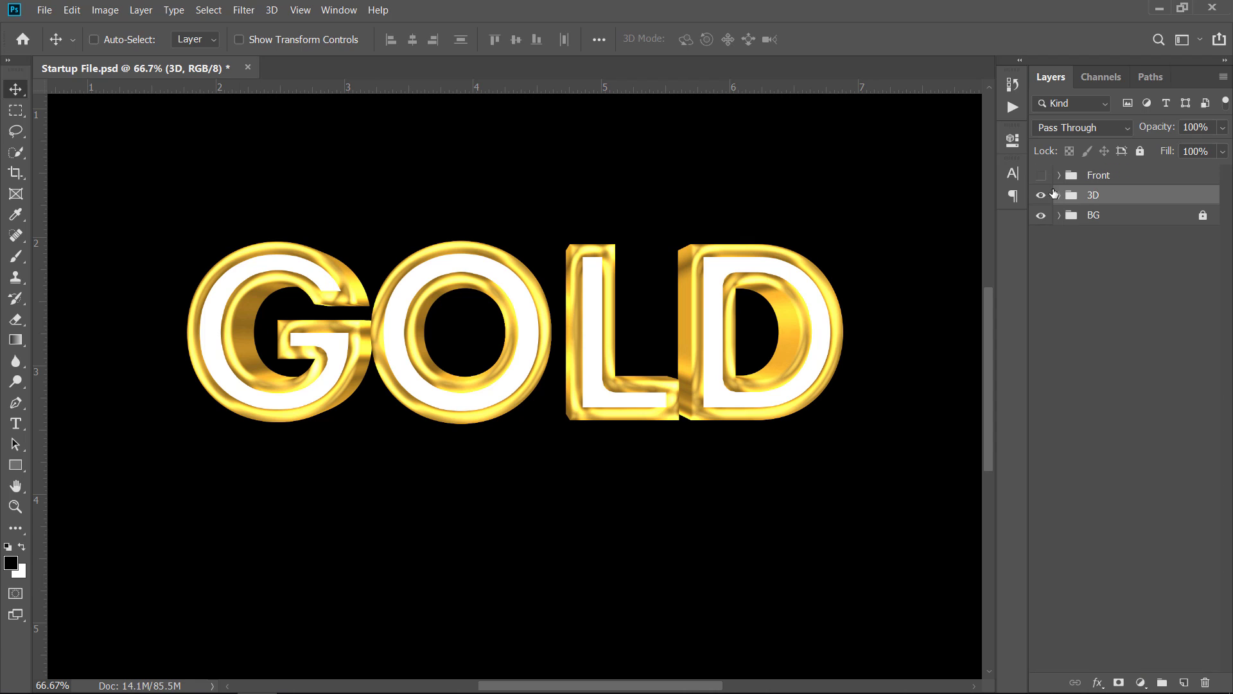
click(1041, 175)
click(1041, 175)
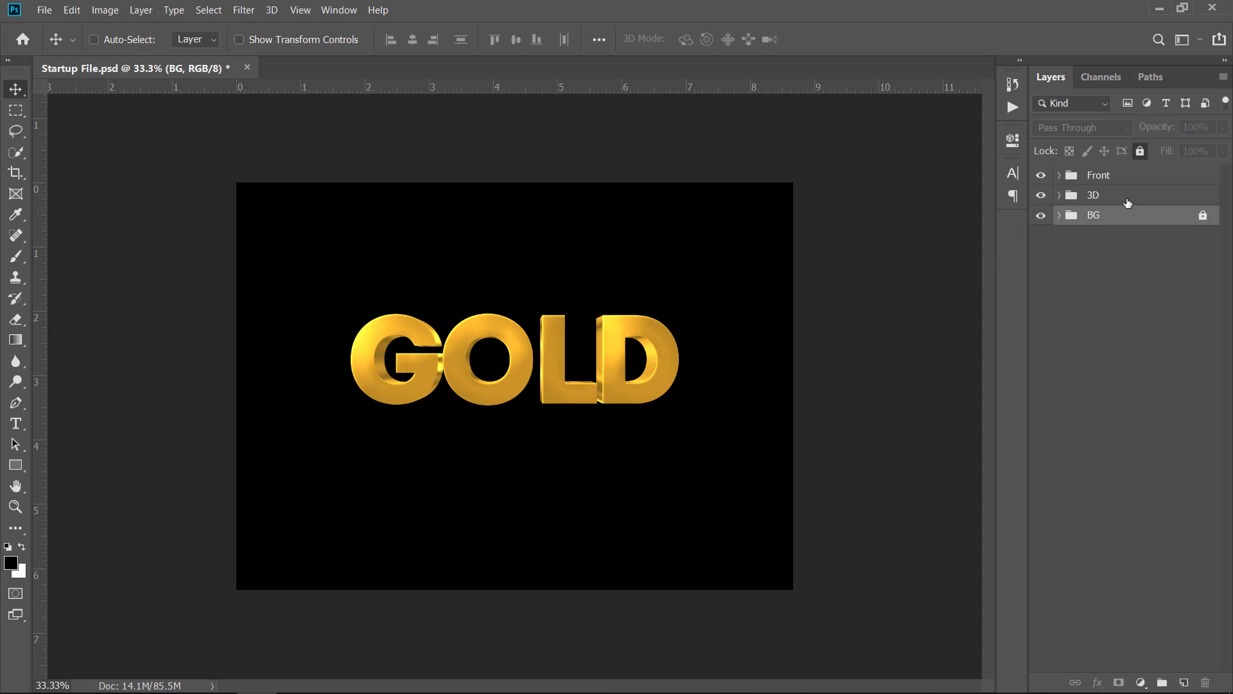
- Group the Front and 3D groups together and name the new group Gold Effect
click(1127, 203)
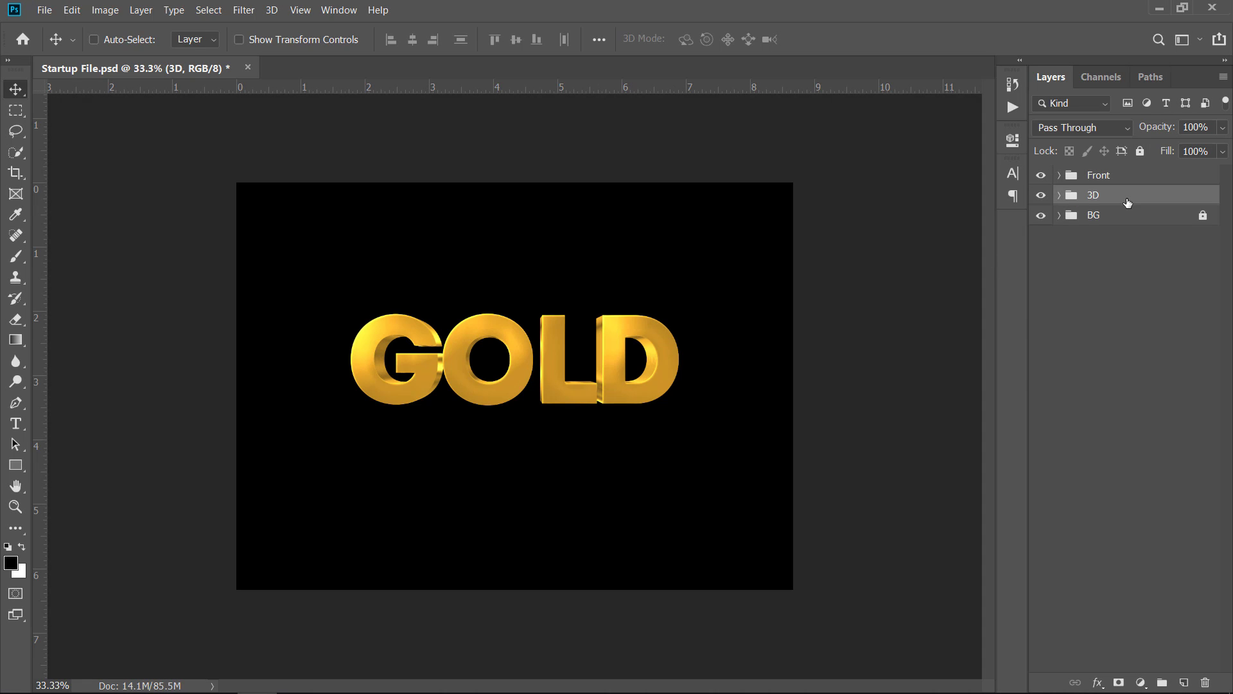
shift+click(1147, 180)
drag(1148, 180, 1162, 682)
double_click(1109, 175)
key(BackSpace)
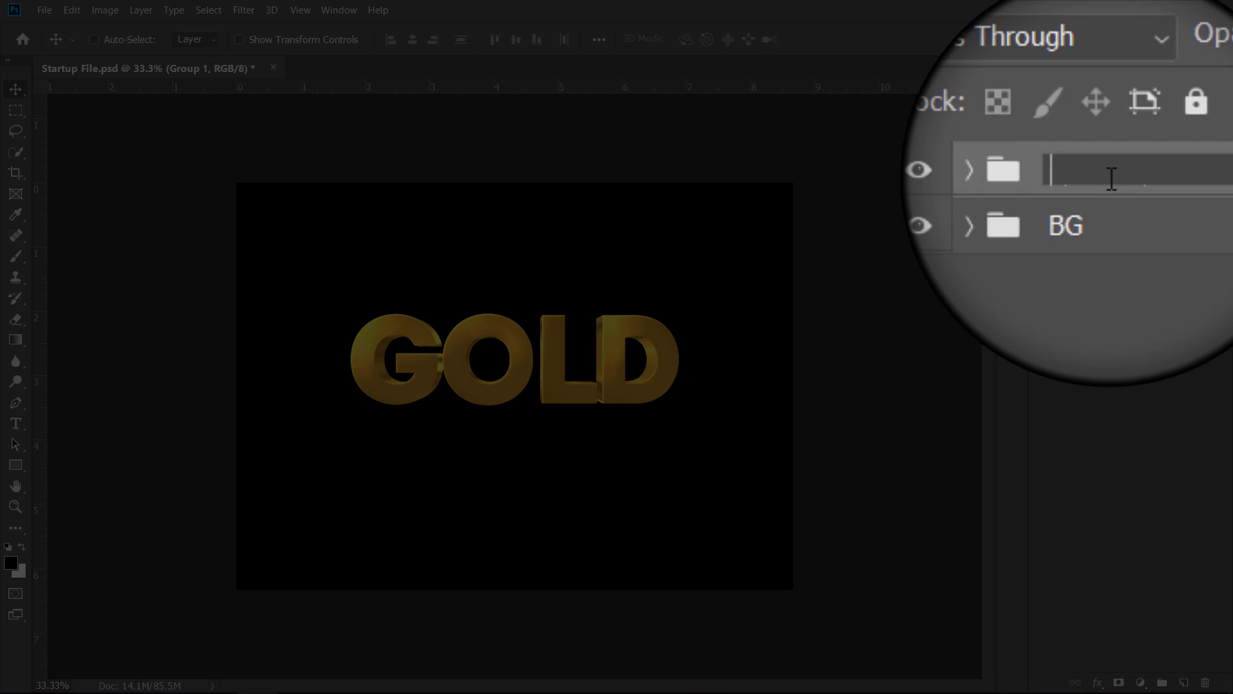
text(Gold Effect)
key(Return)
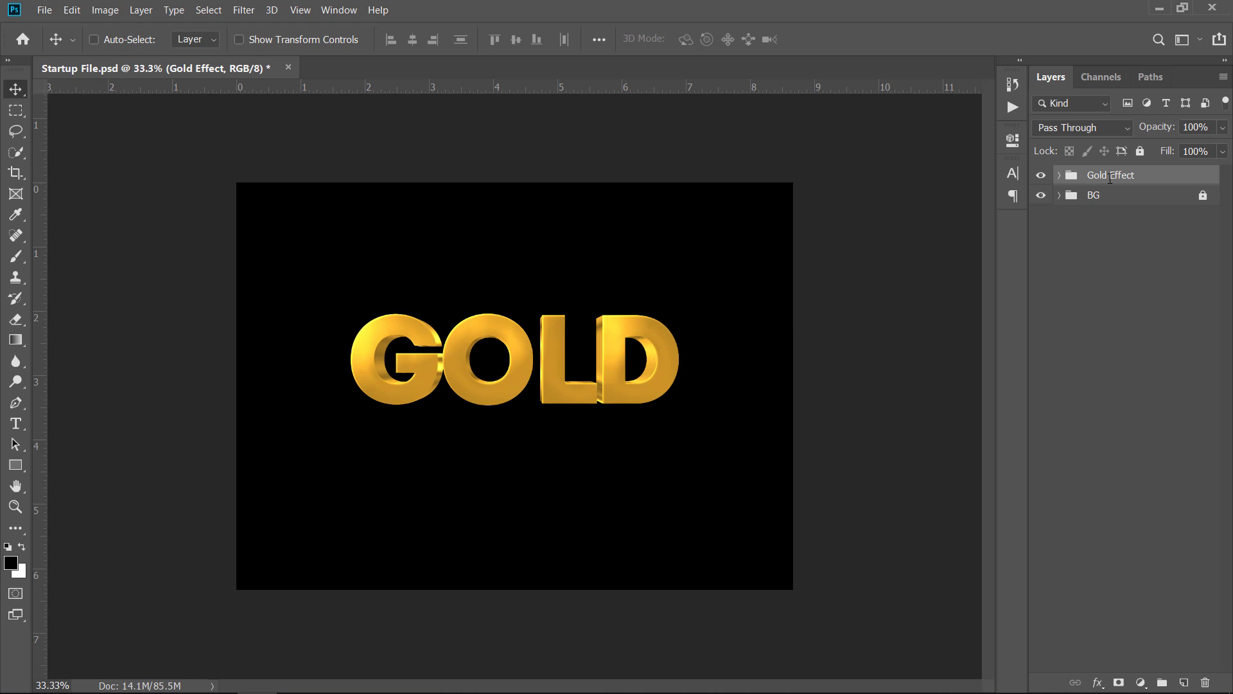
- Add a Hue/Saturation adjustment clipped to the Gold Effect group with its saturation set to -100
click(1141, 682)
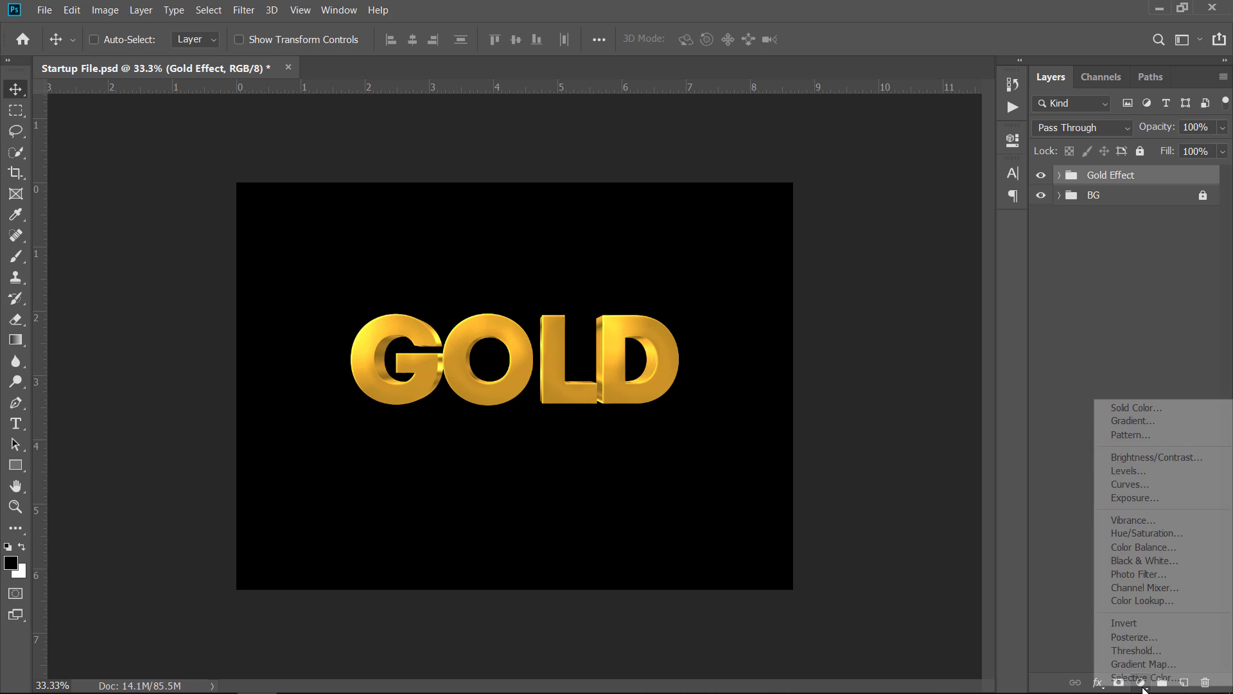
click(1134, 537)
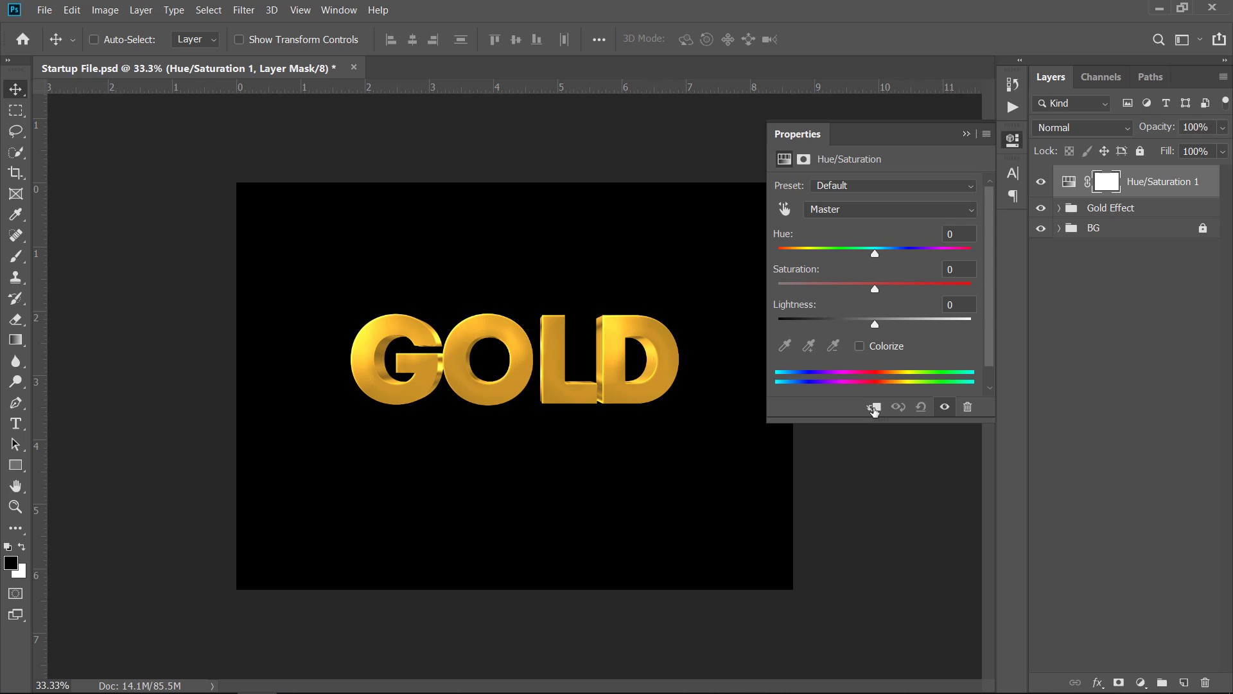
click(873, 409)
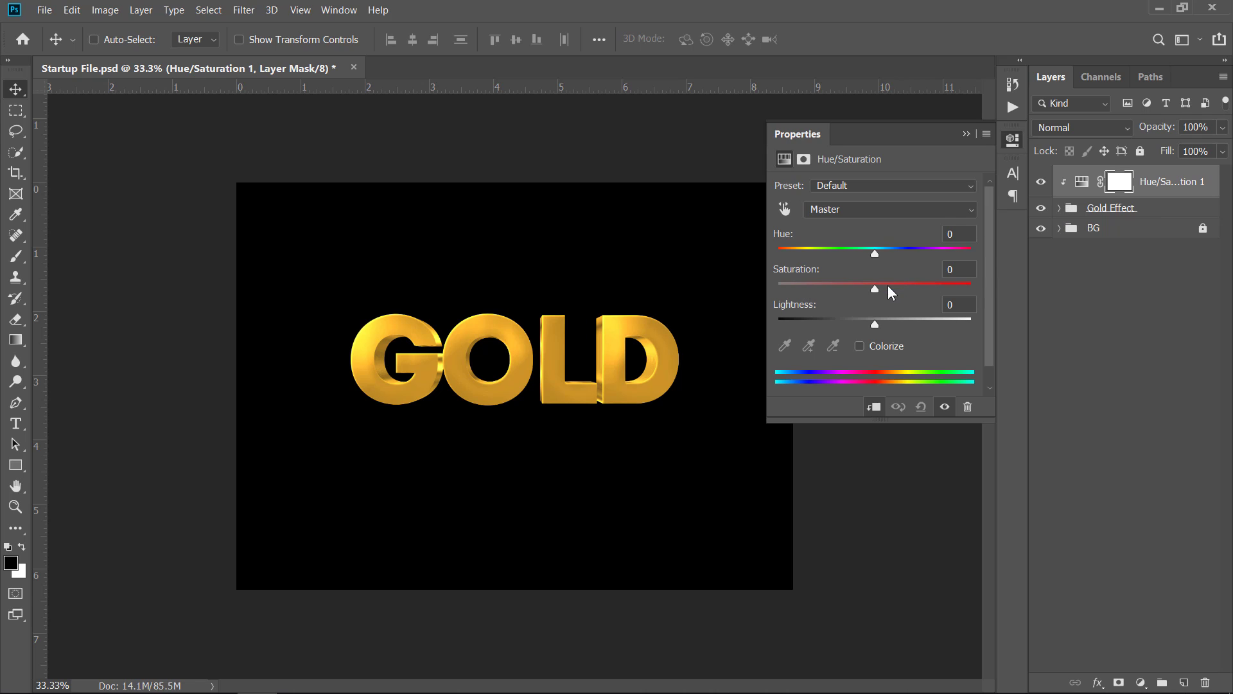
drag(874, 291, 753, 292)
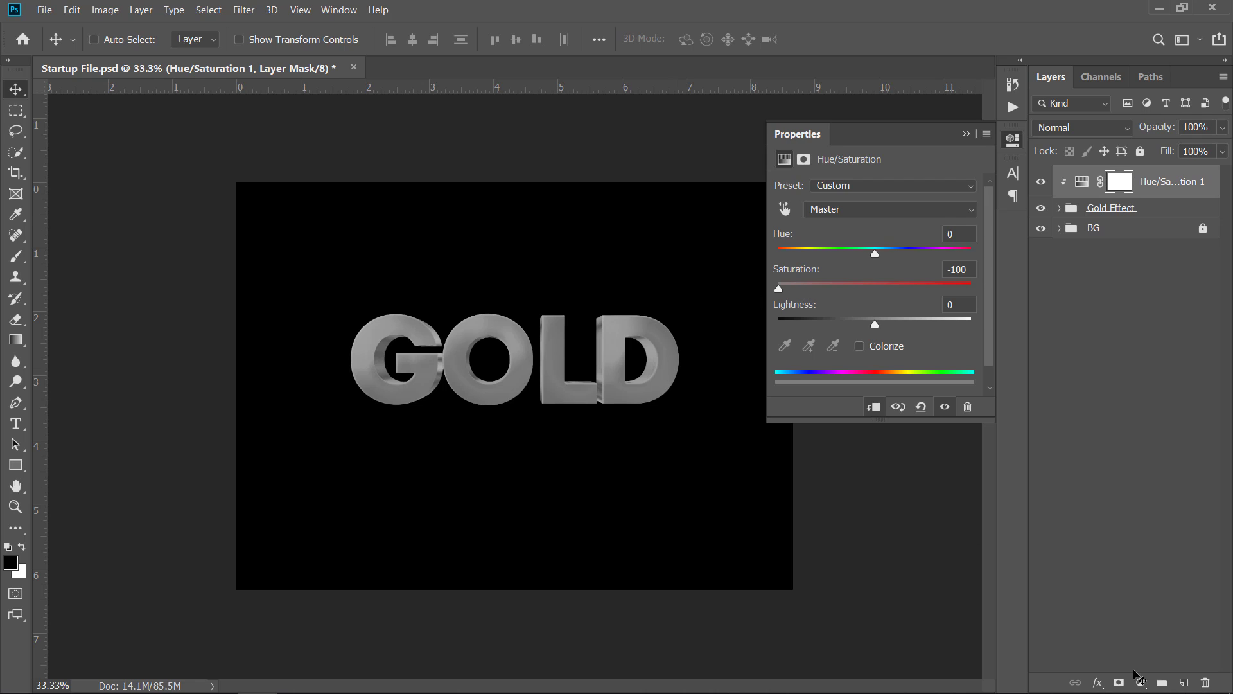
- Add a clipped Levels adjustment above Hue/Saturation with the white input level at 174 and midtones at 0.64
click(1141, 684)
click(1141, 684)
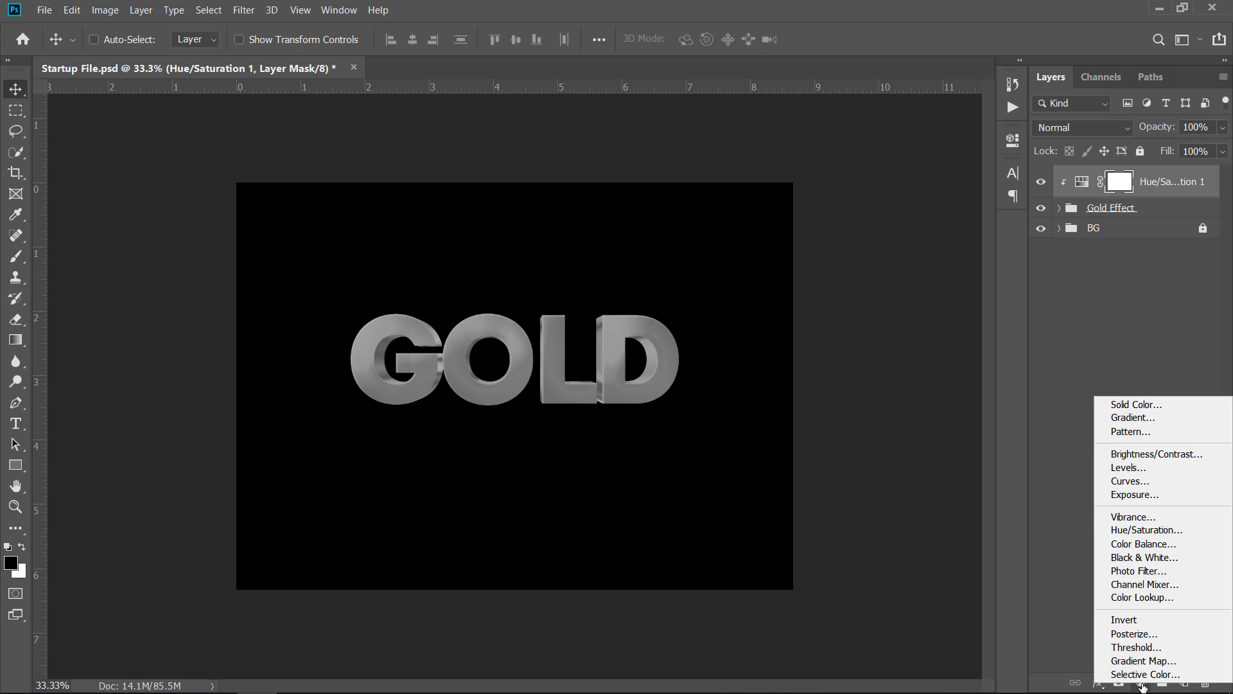
click(1144, 472)
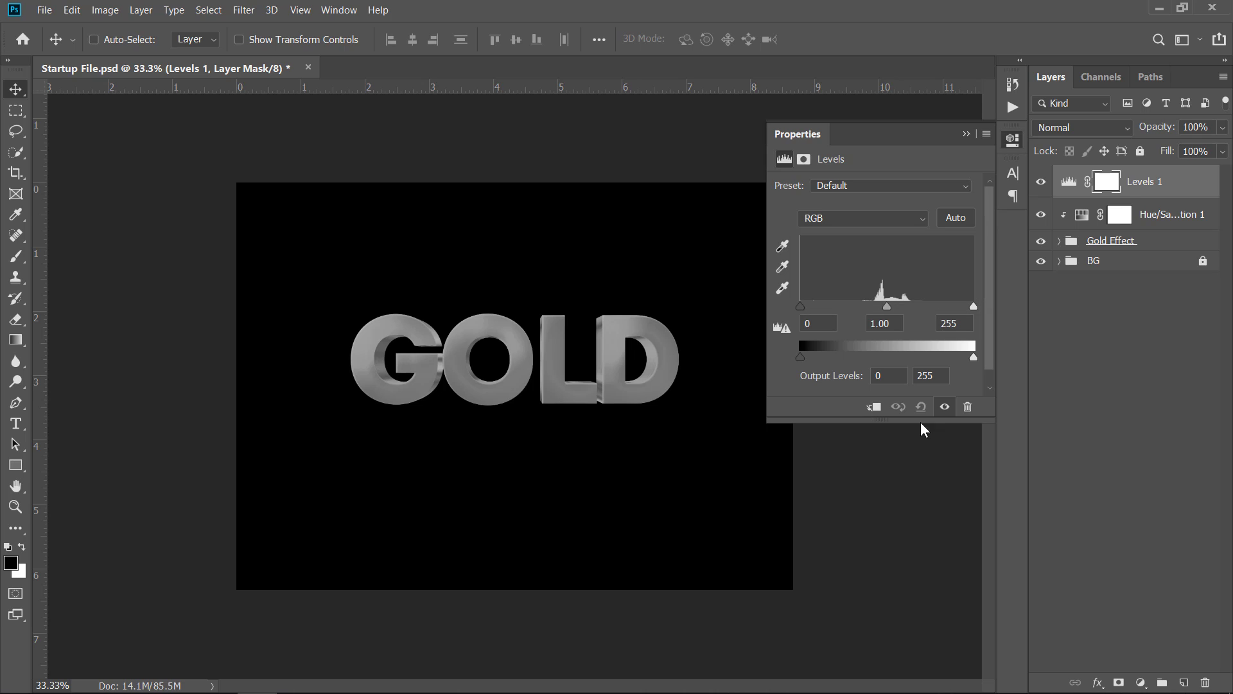
click(875, 408)
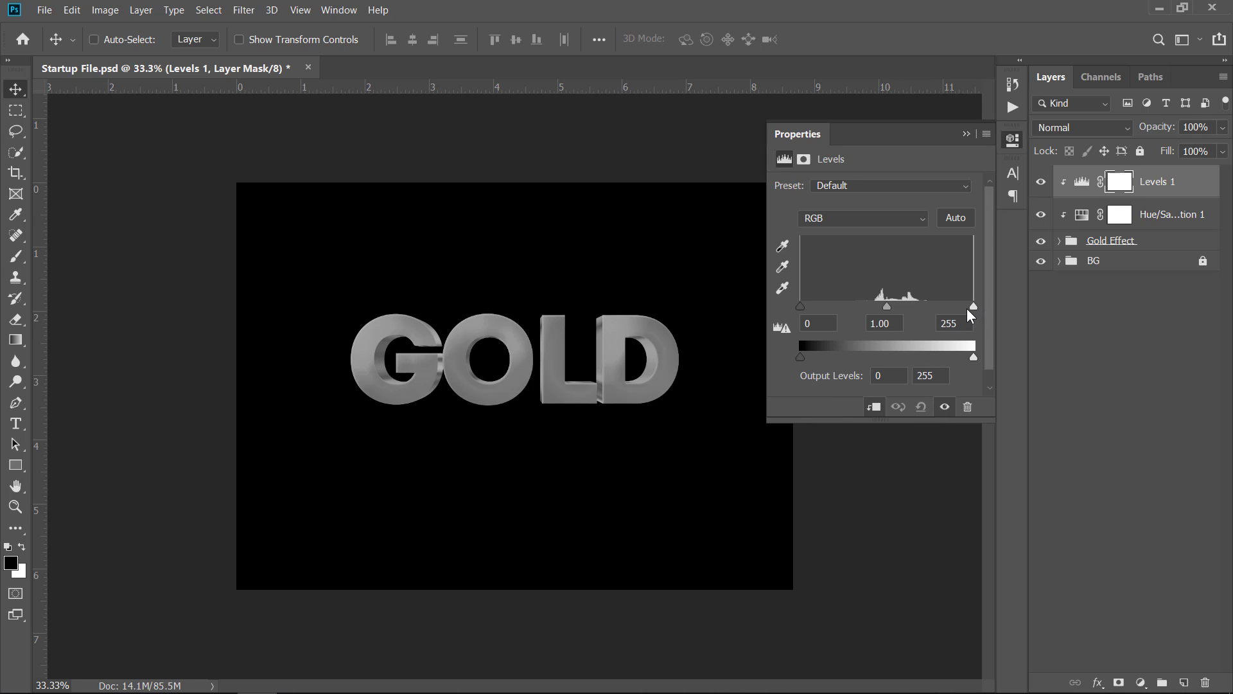
drag(974, 307, 878, 310)
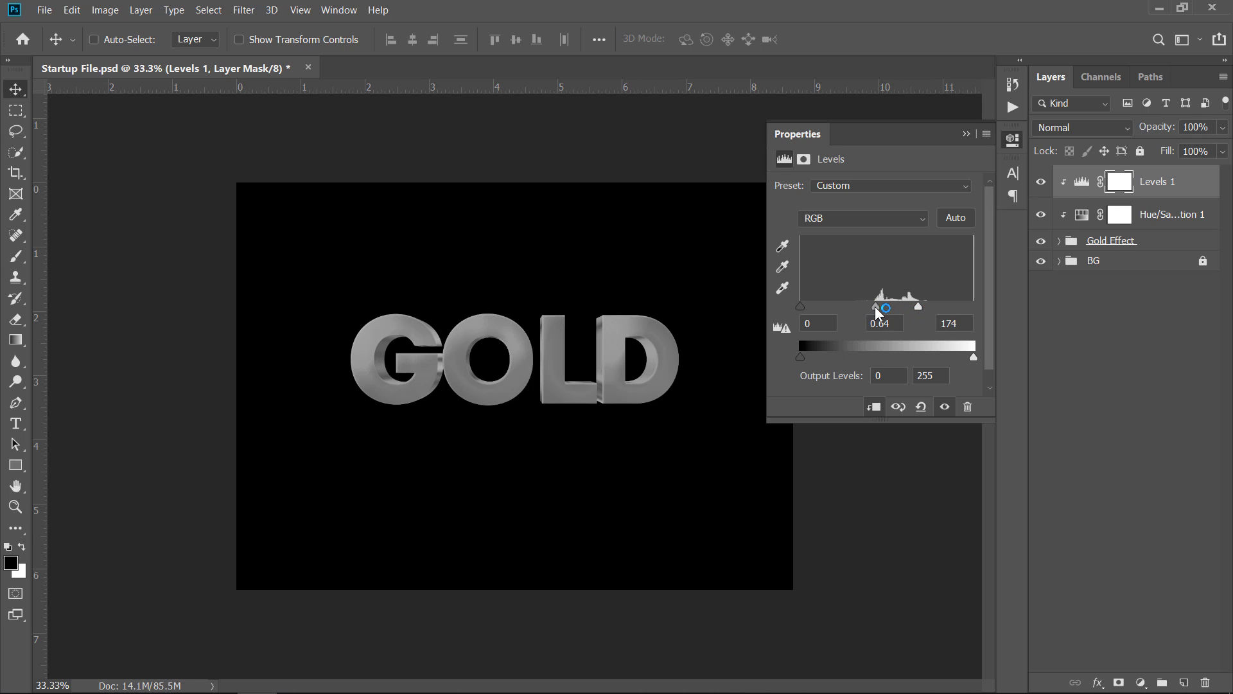
click(969, 132)
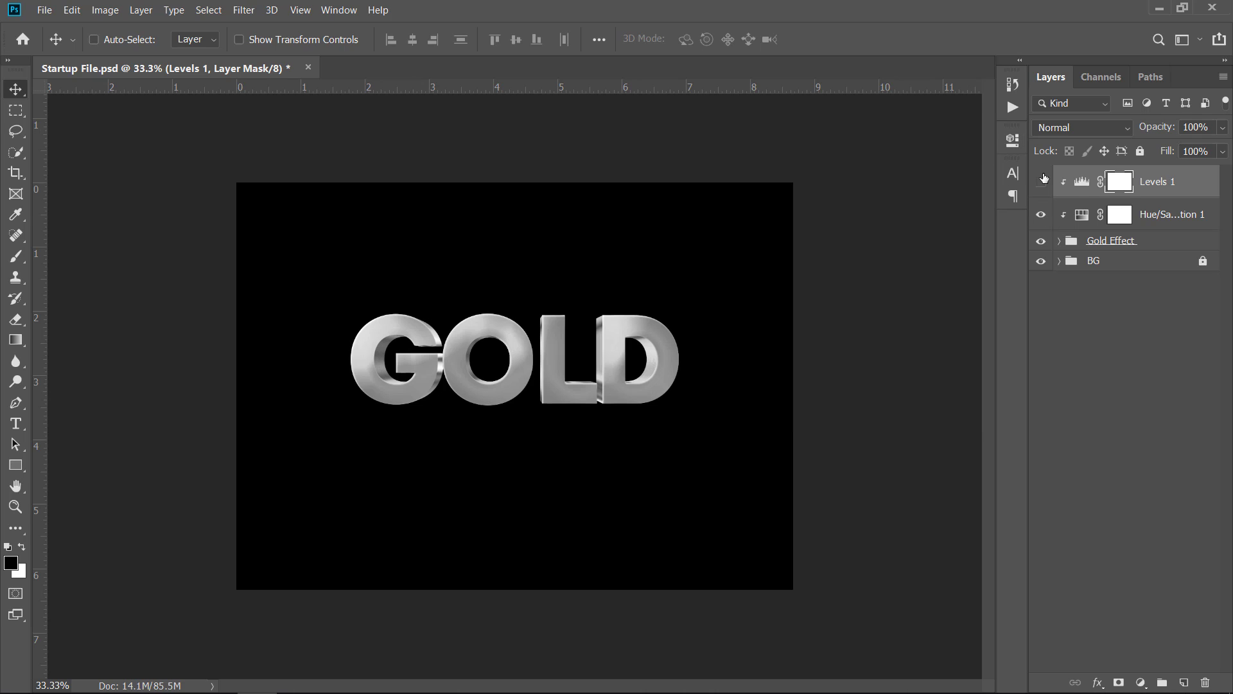
- Hide the Levels and Hue/Saturation adjustment layers and open the contents of the Front smart object in the Gold Effect group
drag(1044, 178, 1043, 217)
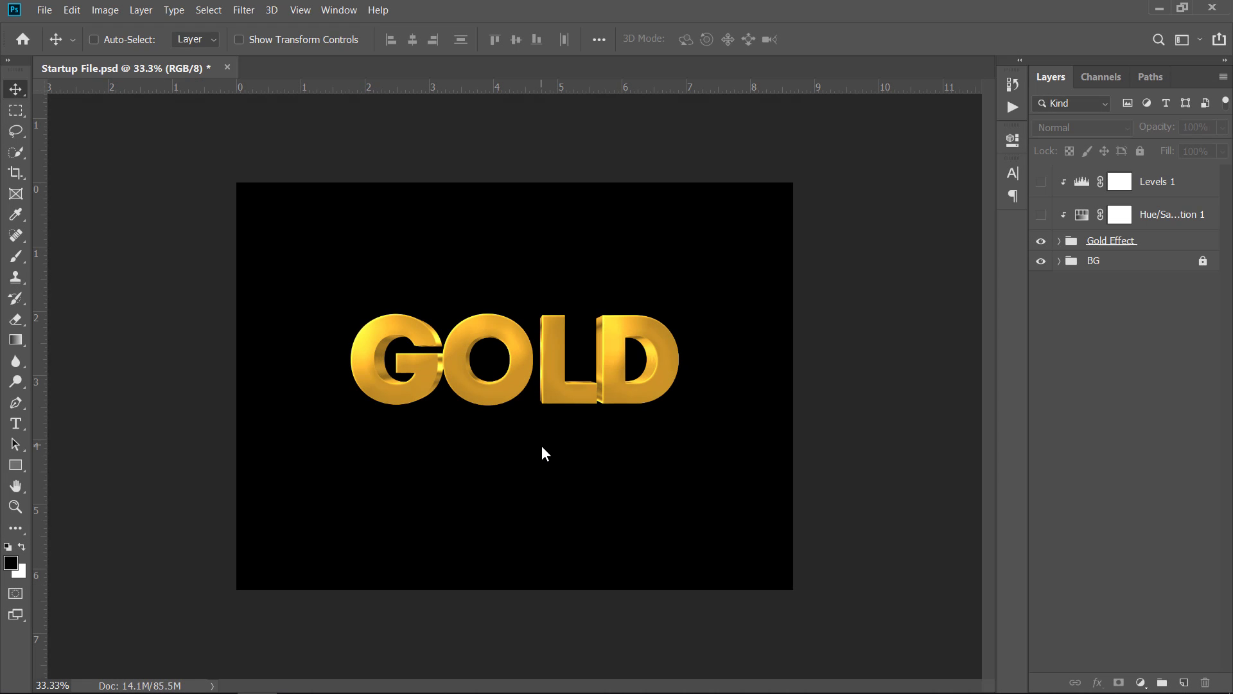
click(1059, 241)
click(1072, 263)
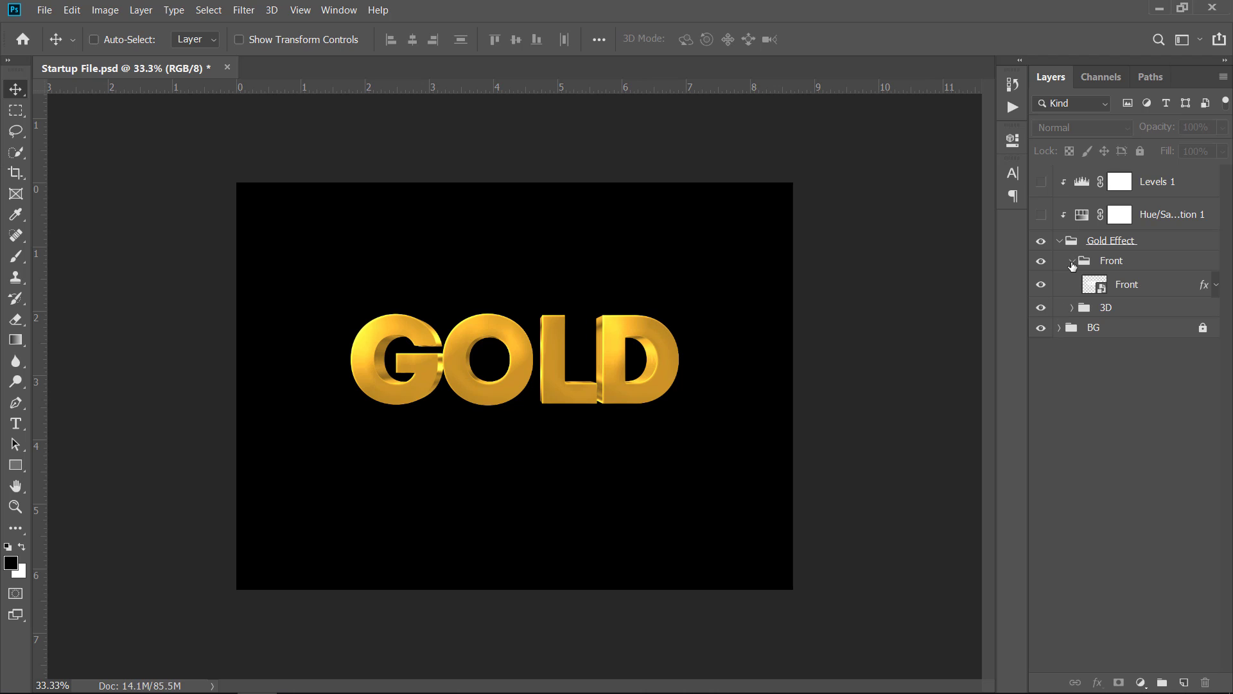
click(1094, 291)
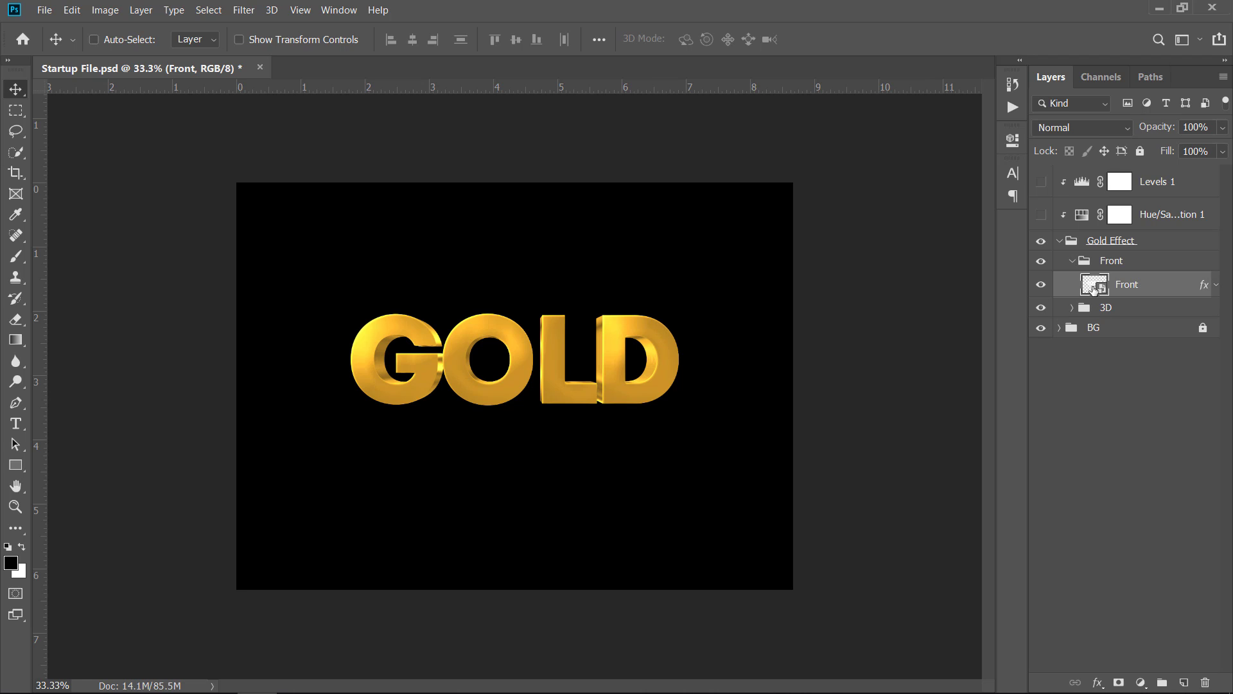
double_click(1094, 289)
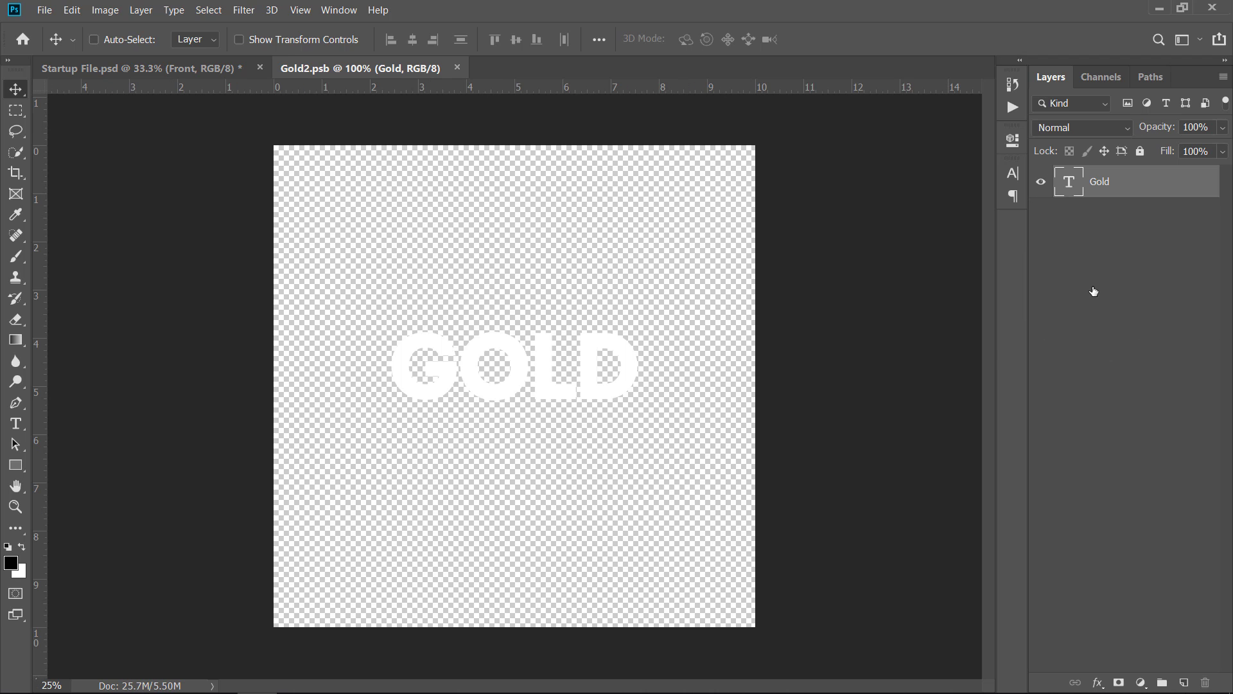
- Replace the smart object's text with SILVER, save it and return to Startup File.psd
double_click(538, 375)
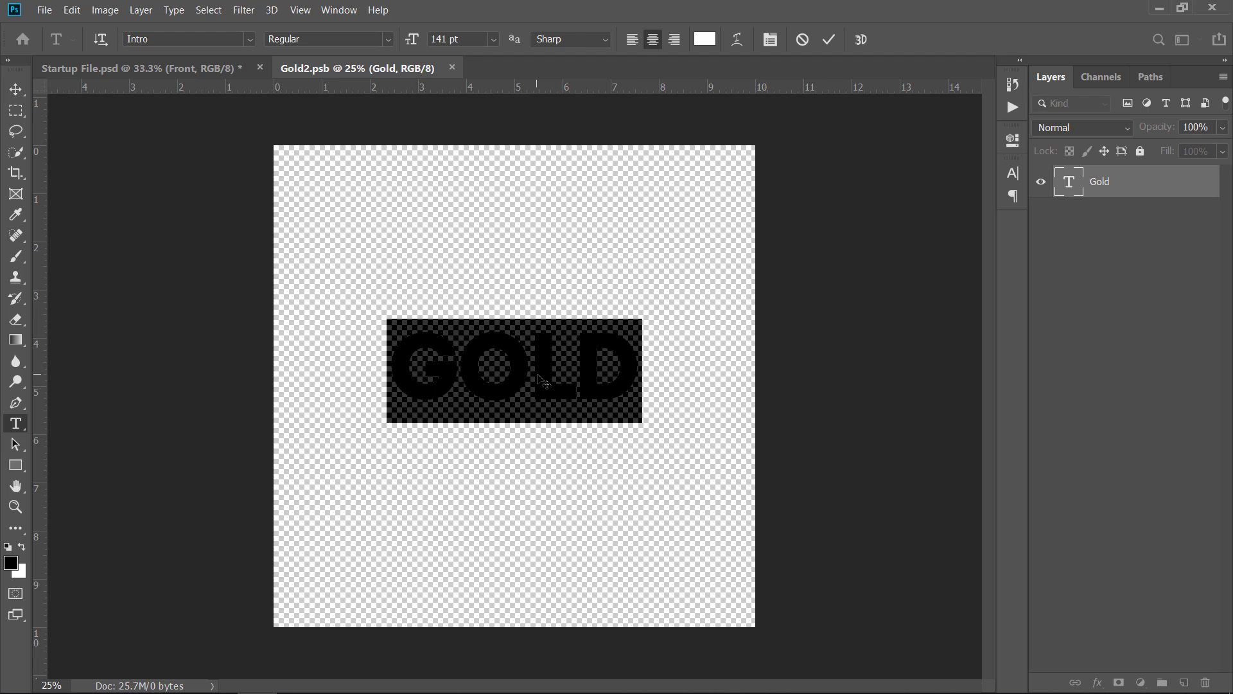
text(SILVER)
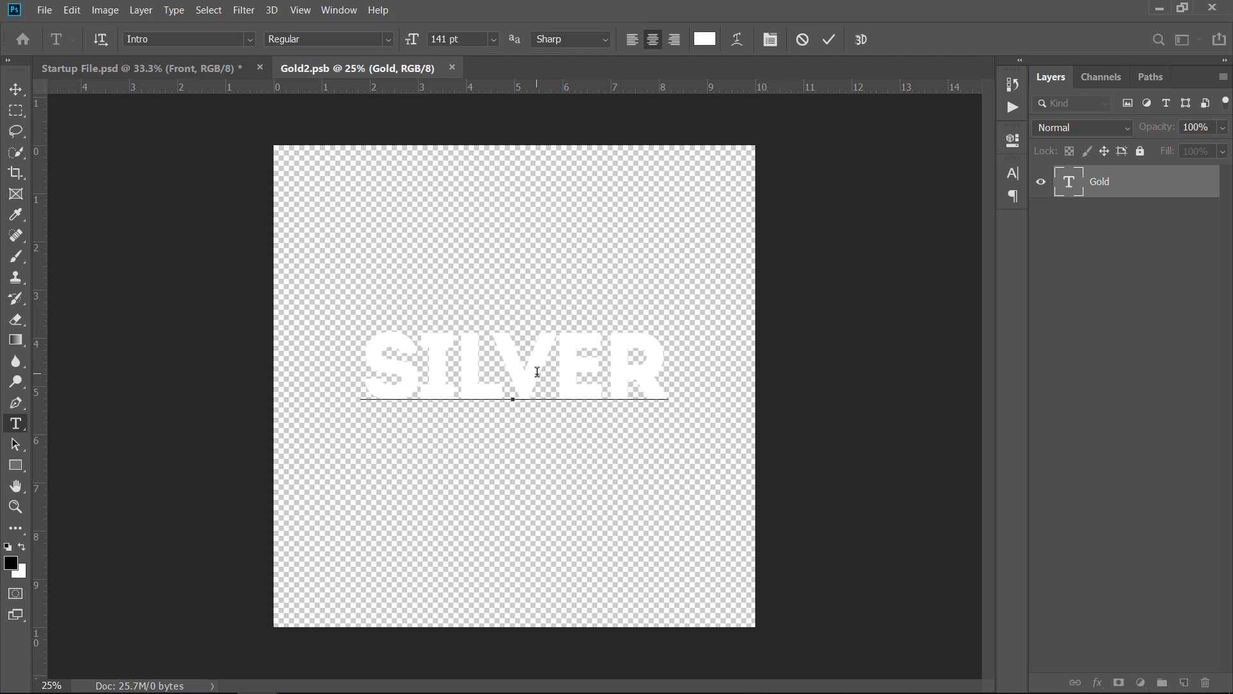
double_click(537, 372)
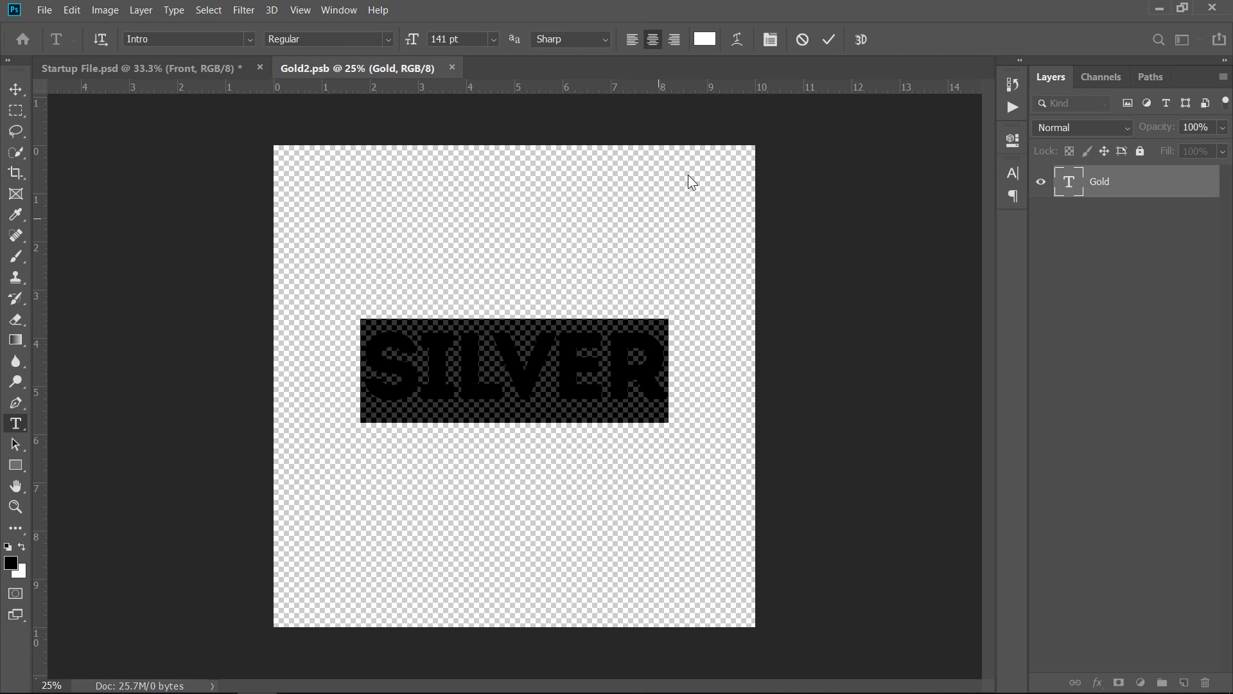
click(831, 39)
key(v)
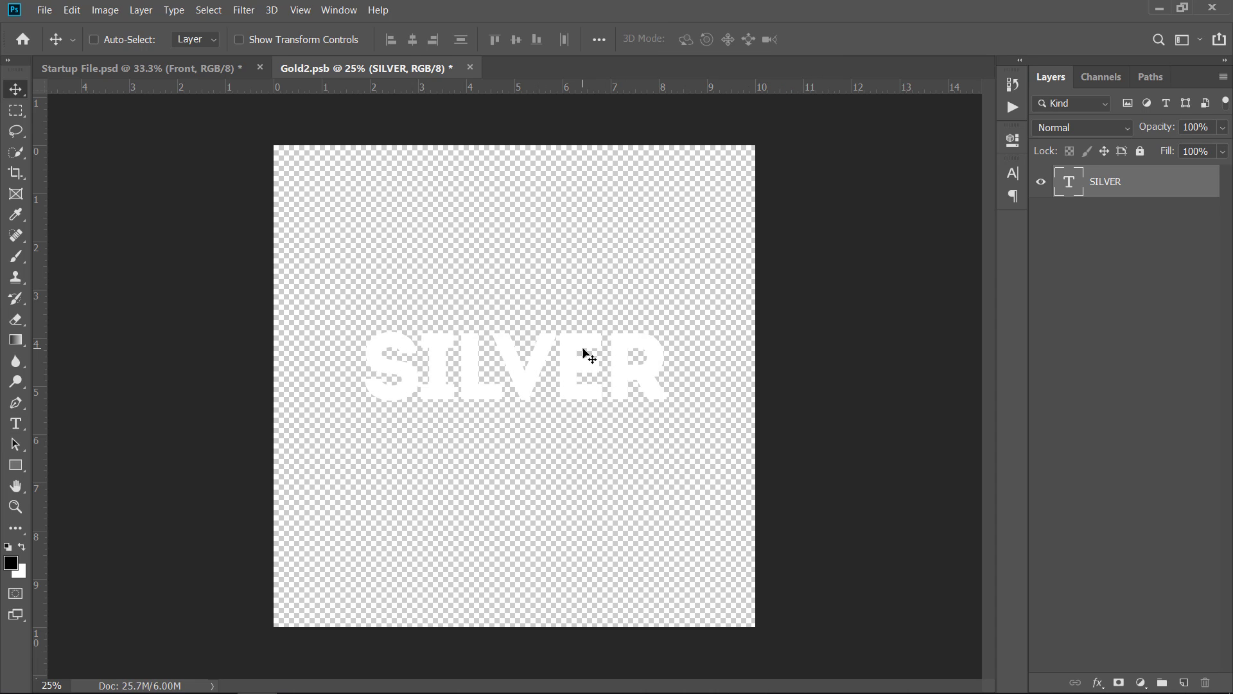
key(ctrl+s)
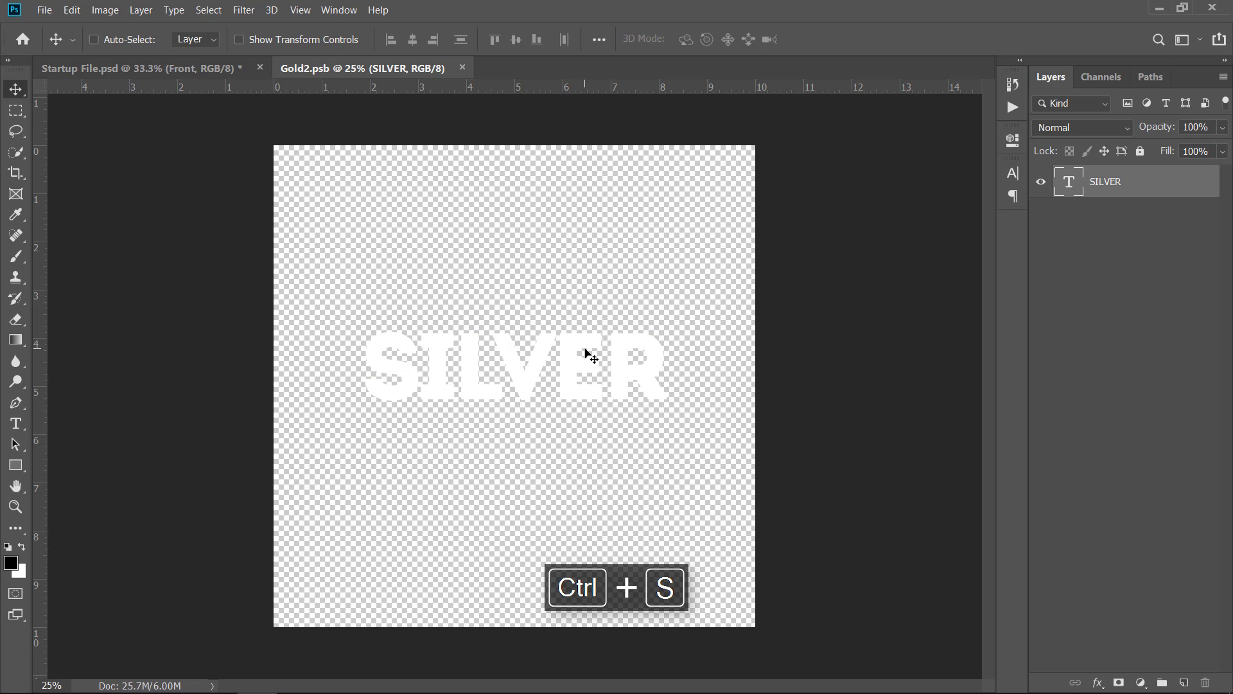
click(200, 67)
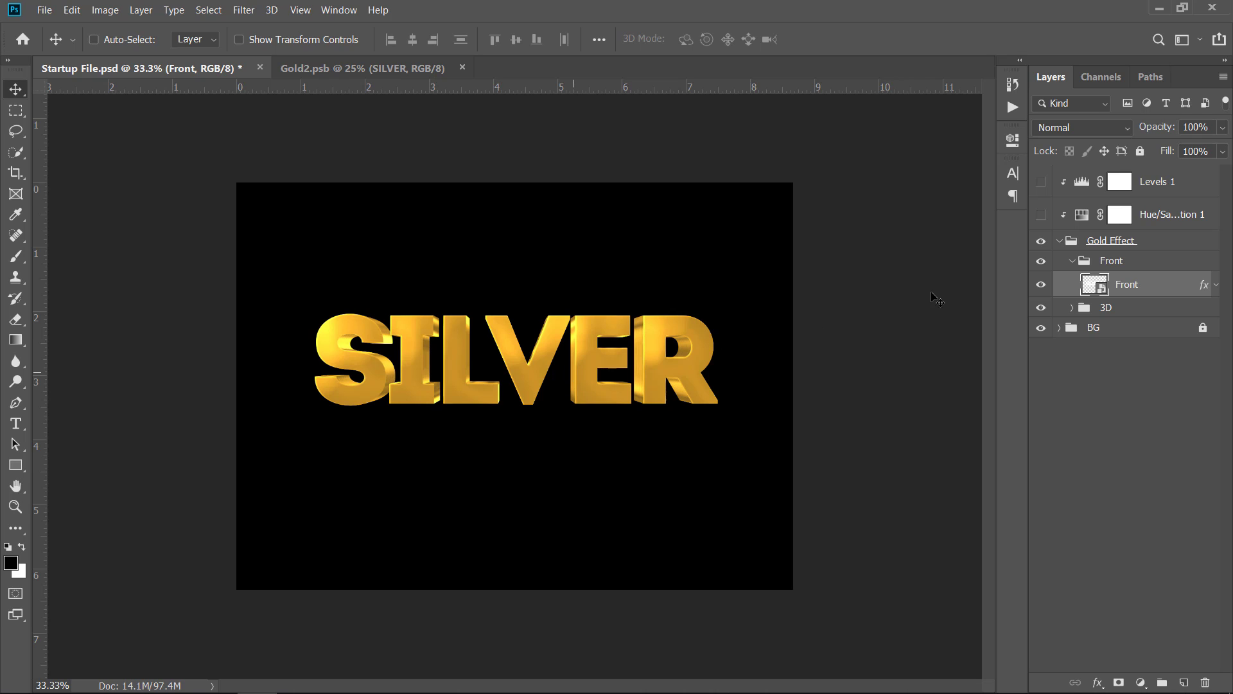
- Show the Levels and Hue/Saturation adjustments, and the Sparks, Gradient and Flames layers in the BG group
click(1060, 242)
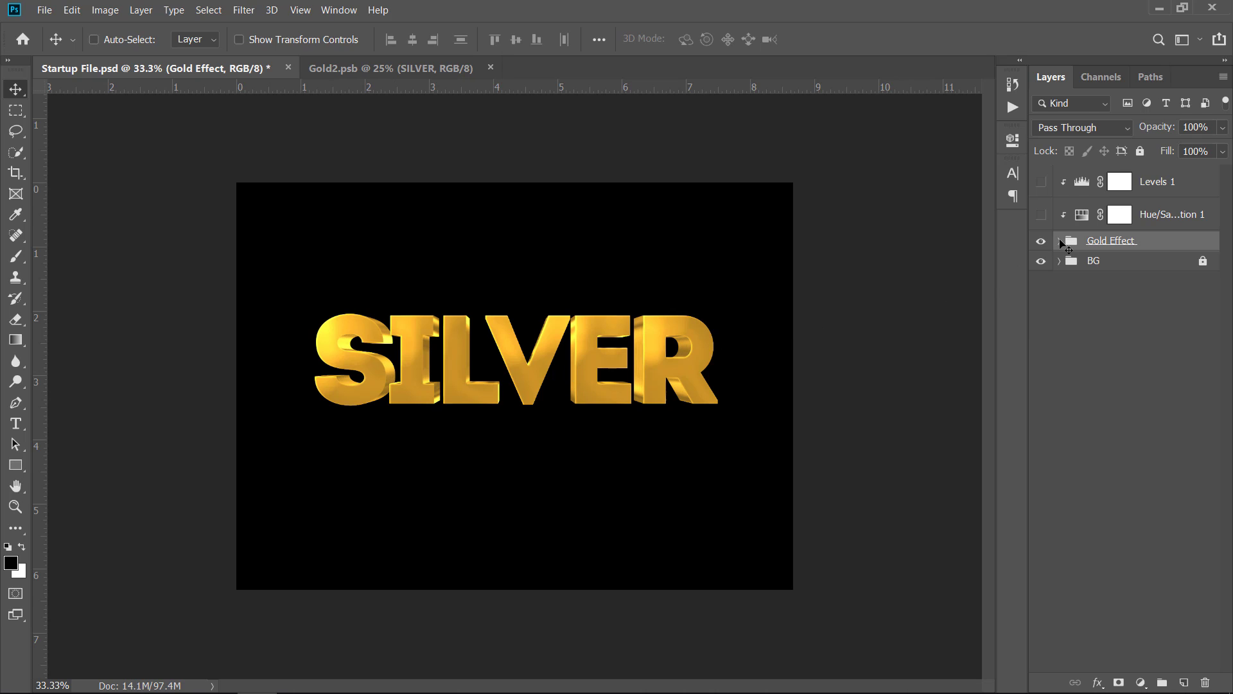
click(1041, 215)
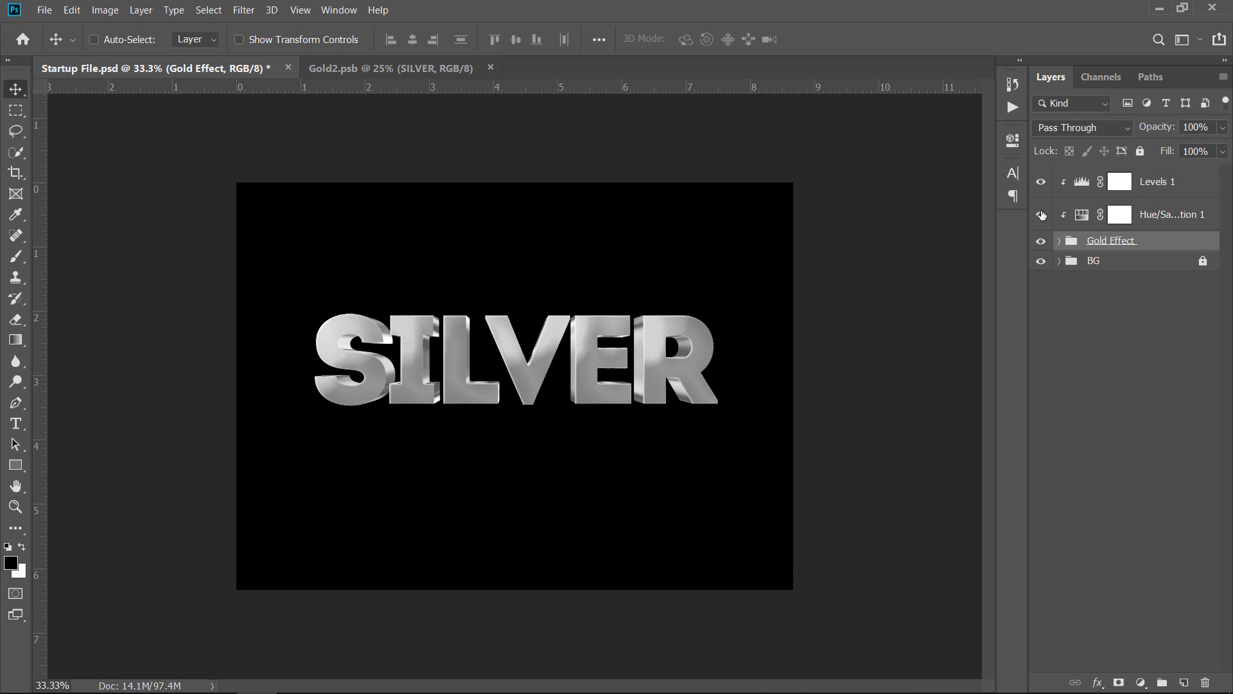
click(1059, 261)
drag(1041, 286, 1041, 344)
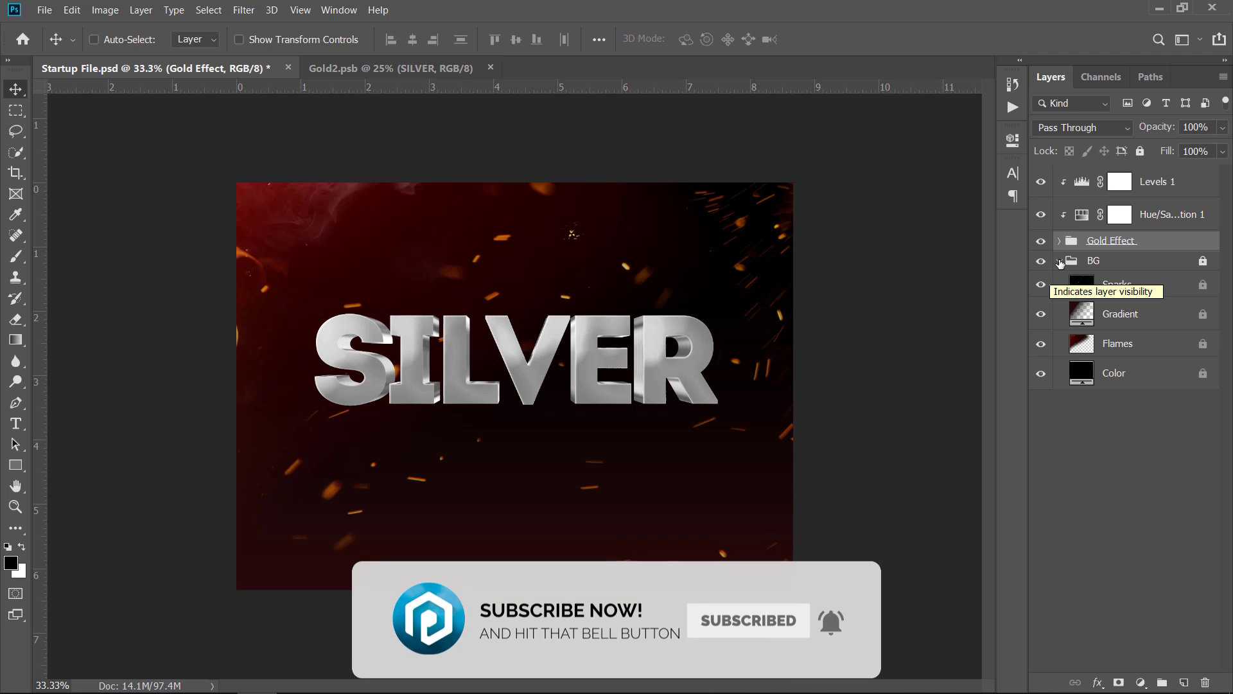
- Hide the BG group and stamp all visible layers into a new layer above the Levels adjustment
click(1059, 262)
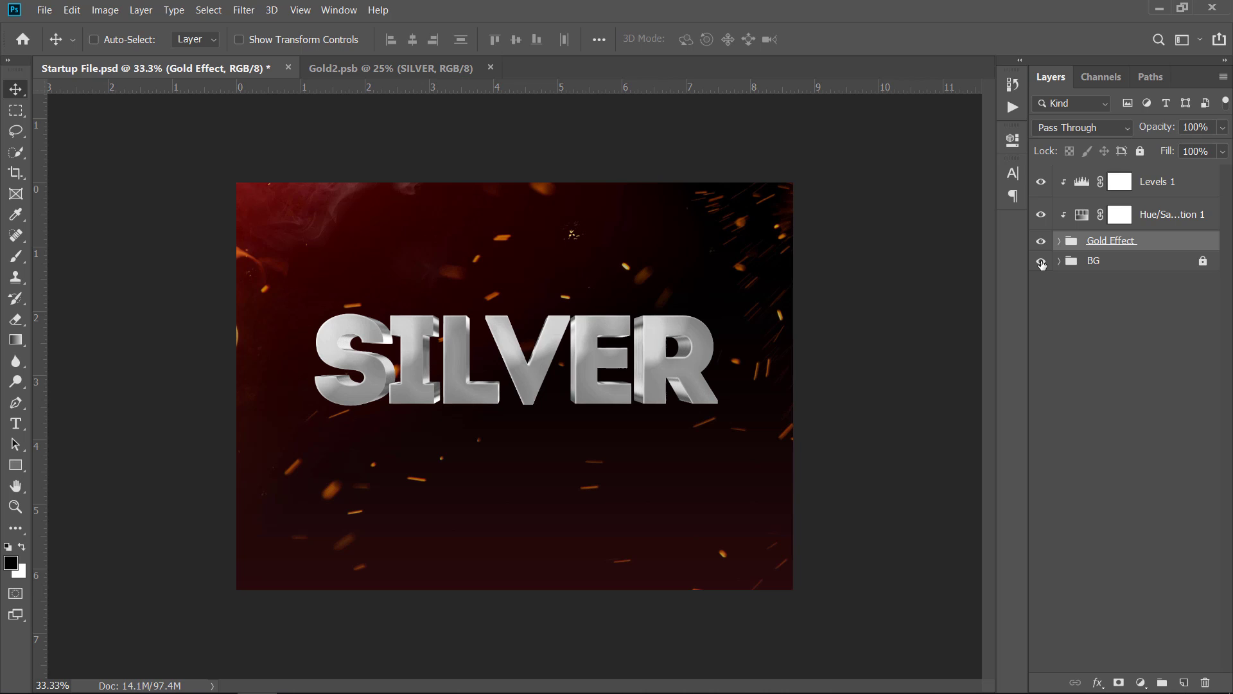
click(1041, 263)
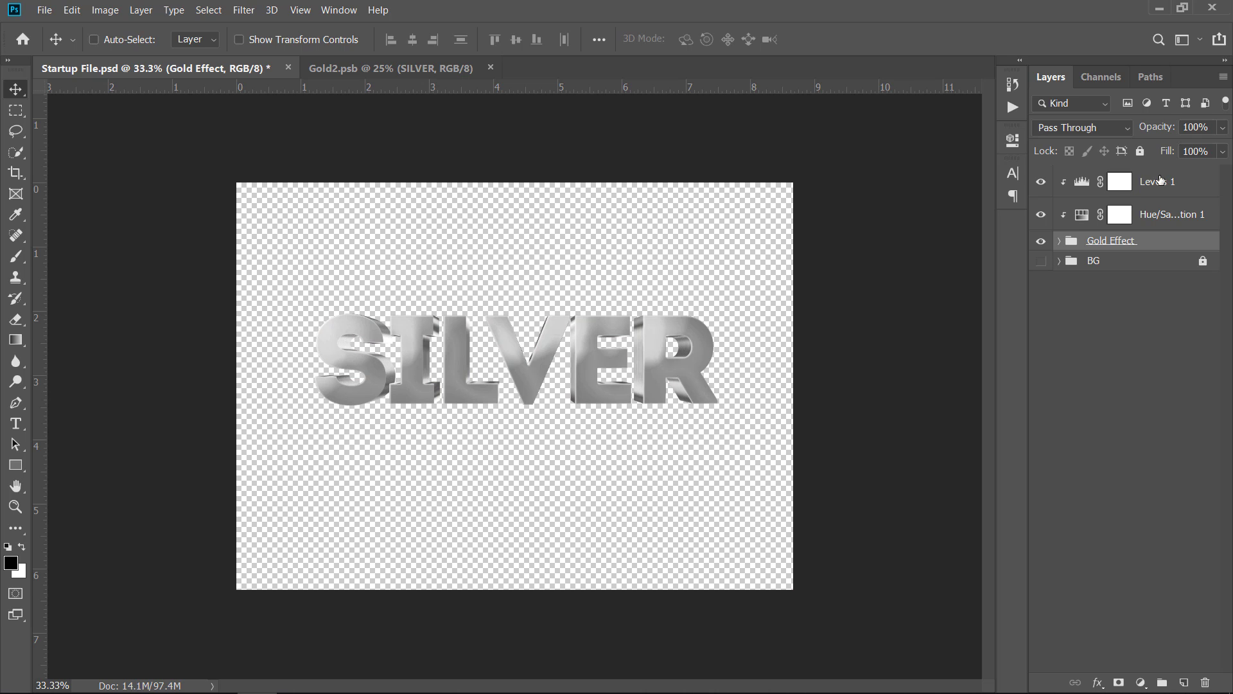
click(1185, 183)
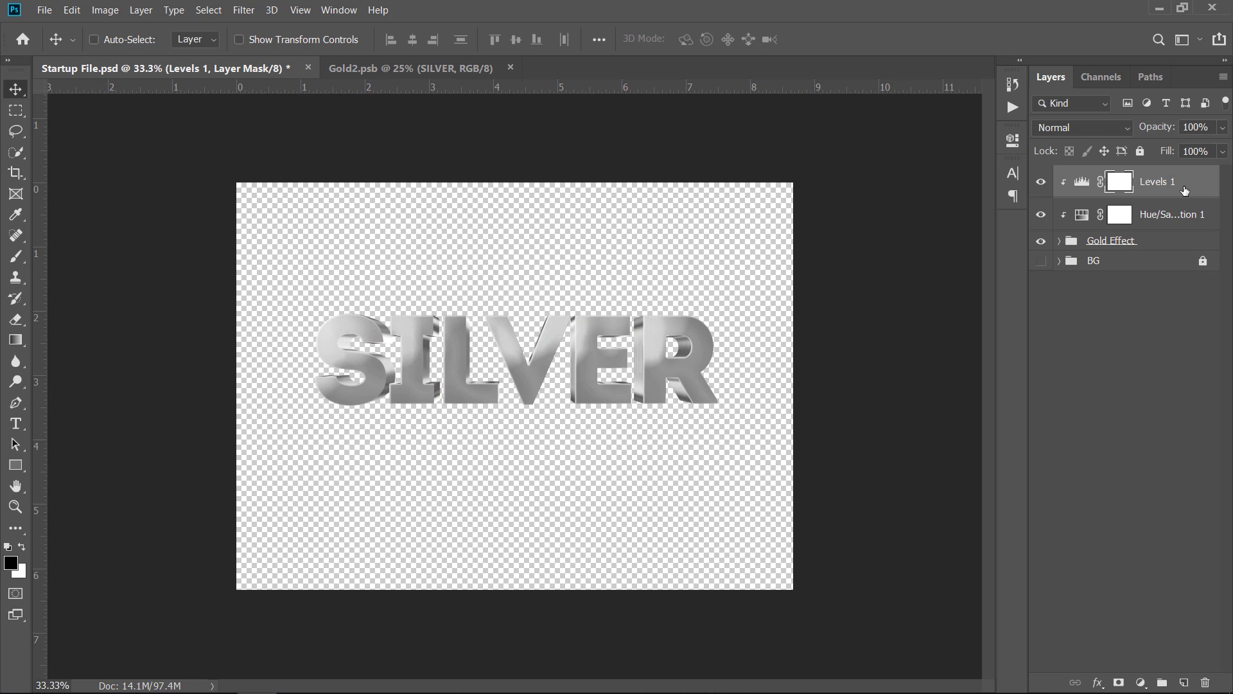
click(1183, 682)
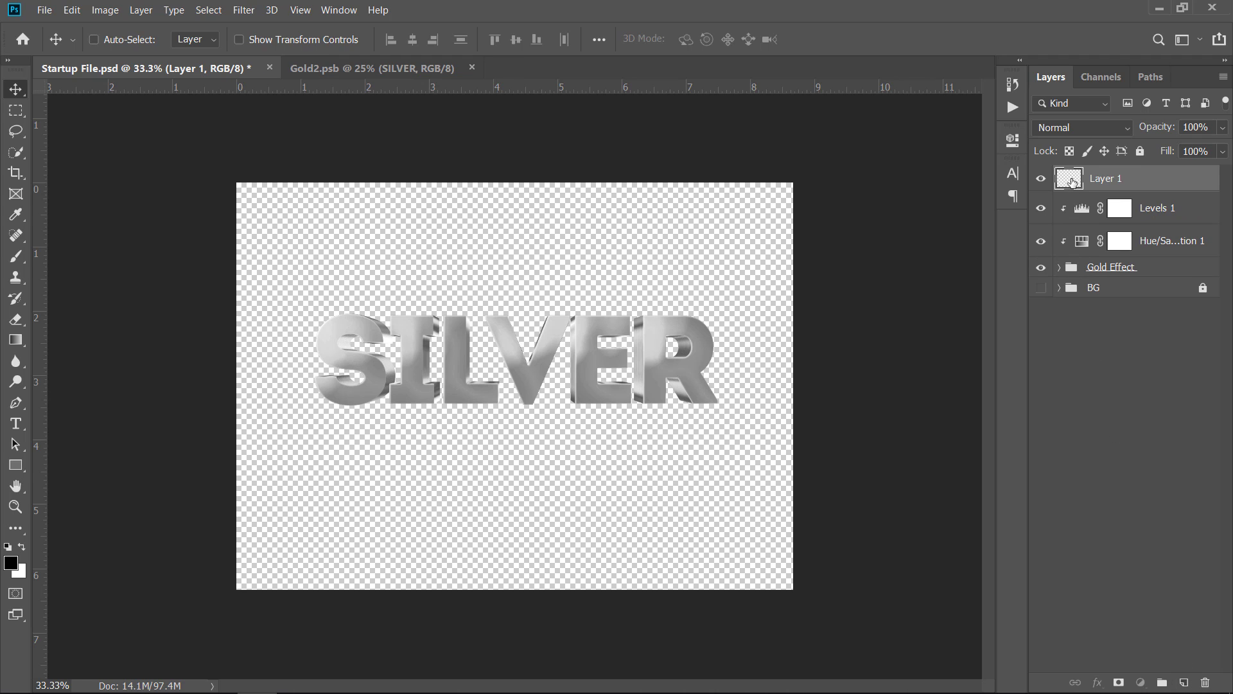
key(ctrl+shift+alt+e)
- Hide the Levels, Hue/Saturation and Gold Effect layers and move the merged SILVER text up and slightly right on the canvas
drag(1041, 209, 1040, 275)
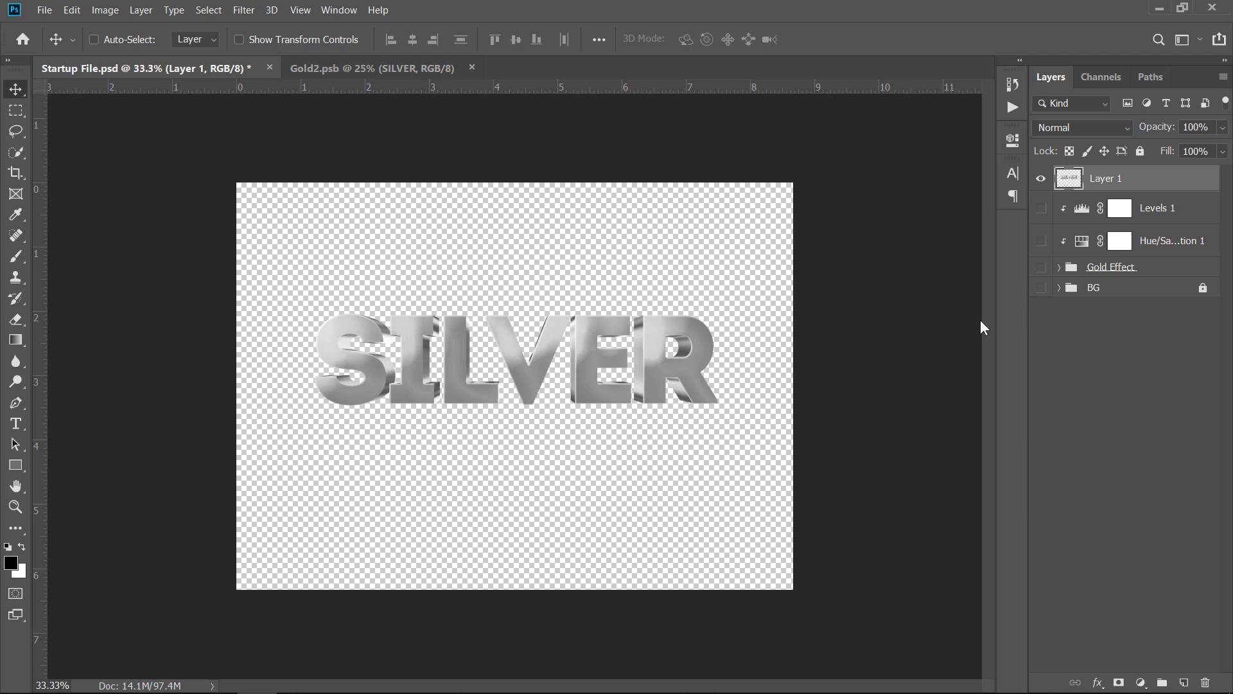
drag(657, 357, 688, 308)
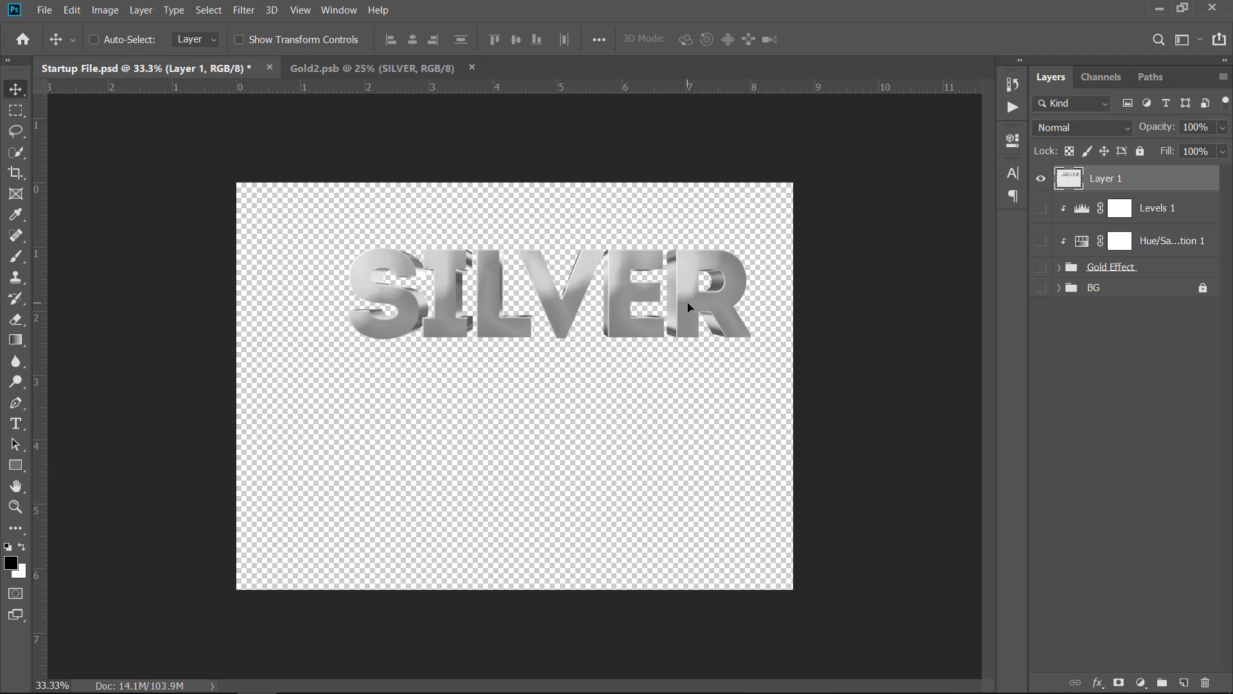